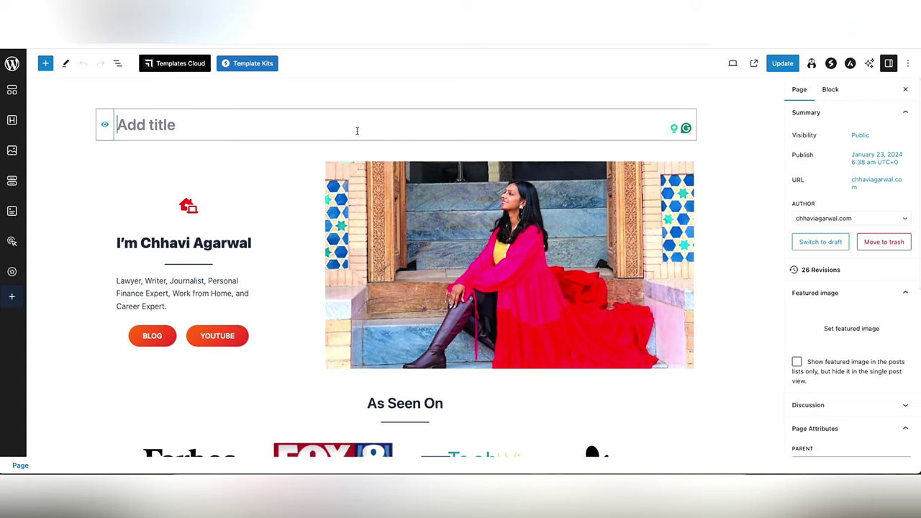
- Insert a new empty paragraph block at the top of the page, above the existing hero section
key(Return)
- Replace the empty block with a Container holding a two-column Grid, narrow left and wide right
click(688, 167)
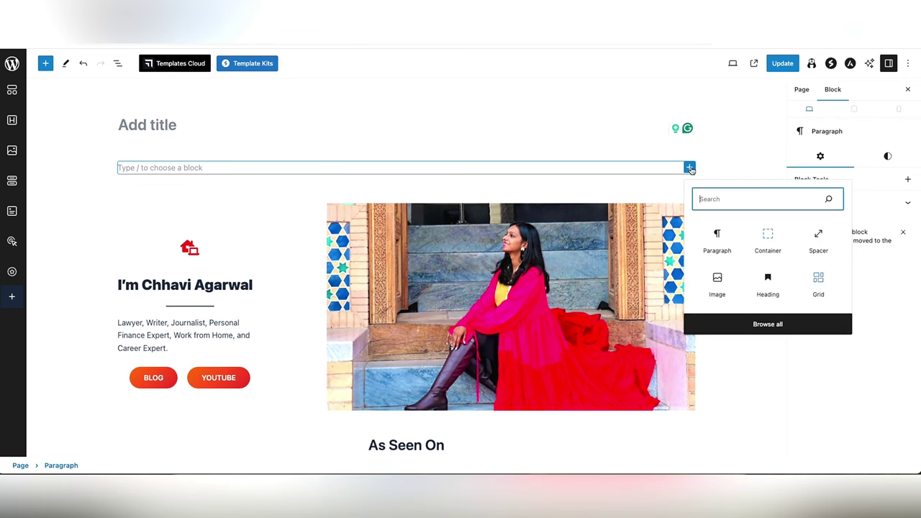
text(con)
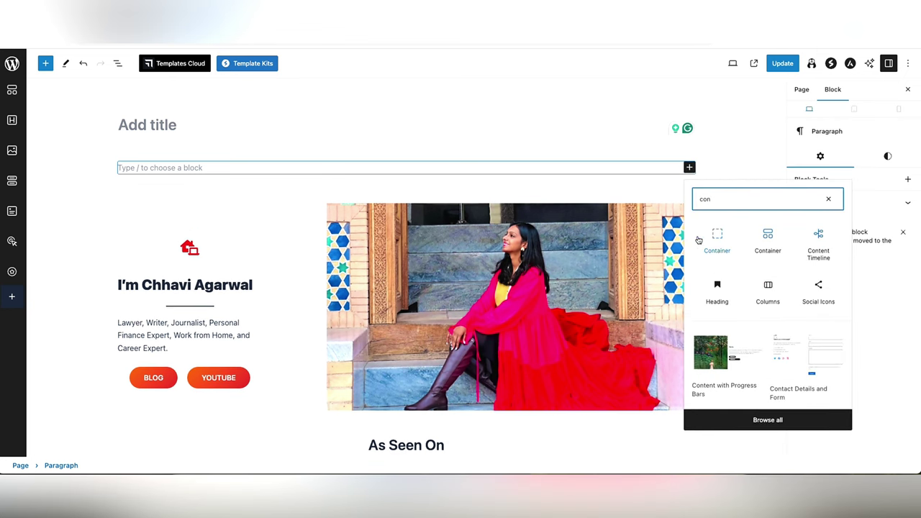
click(700, 240)
click(406, 171)
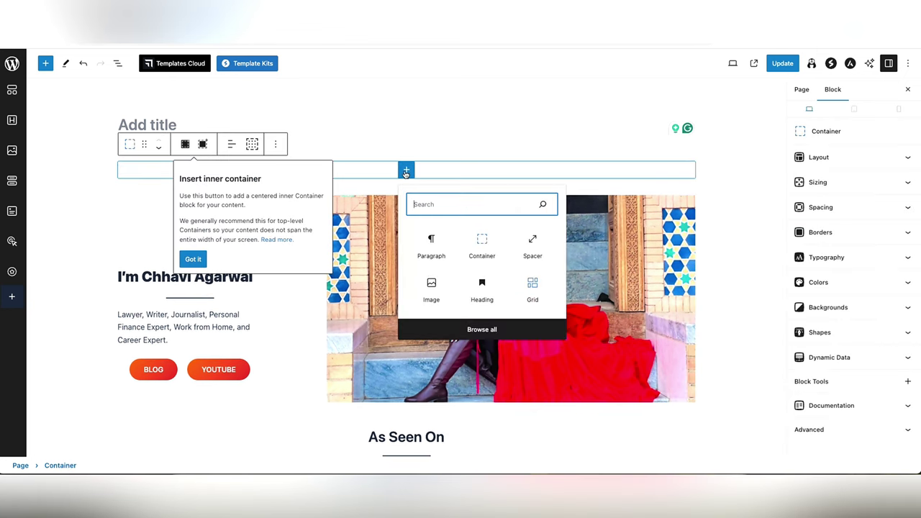
text(grid)
click(421, 245)
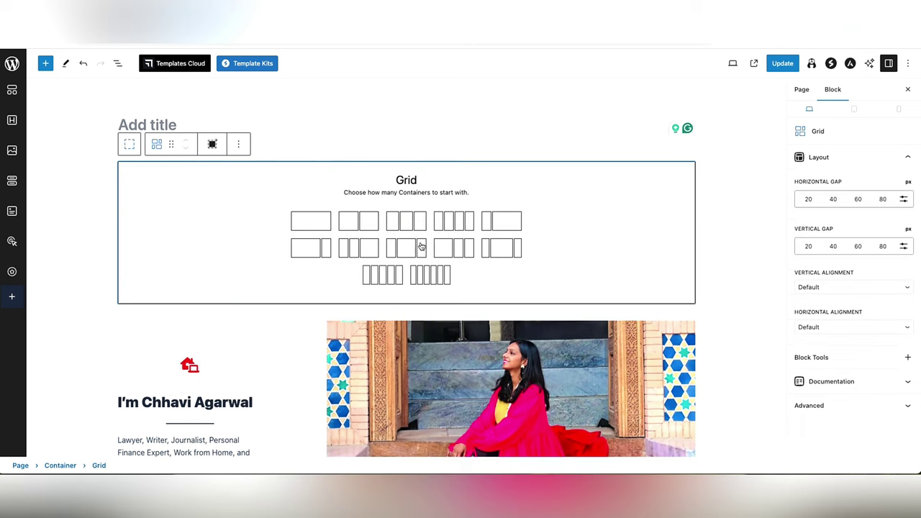
click(501, 224)
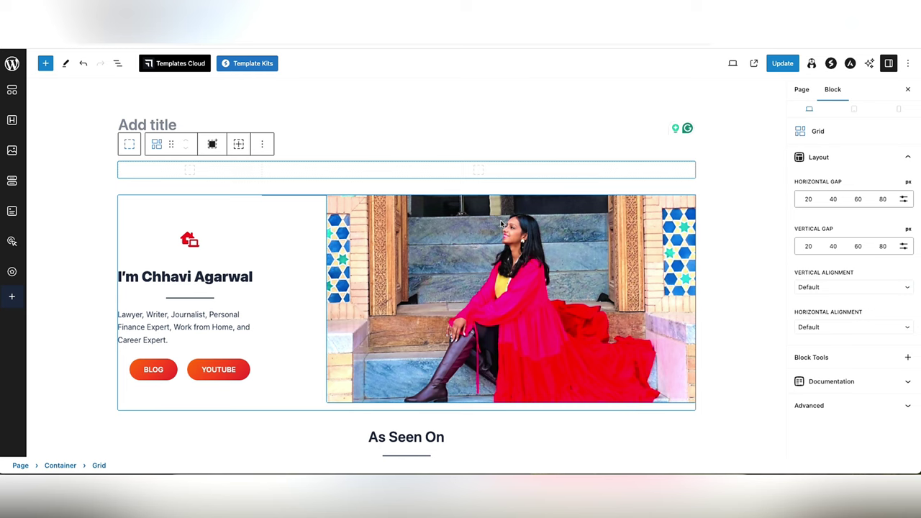
- Add an Image block to the grid's right column and open the Media Library
click(487, 170)
click(476, 171)
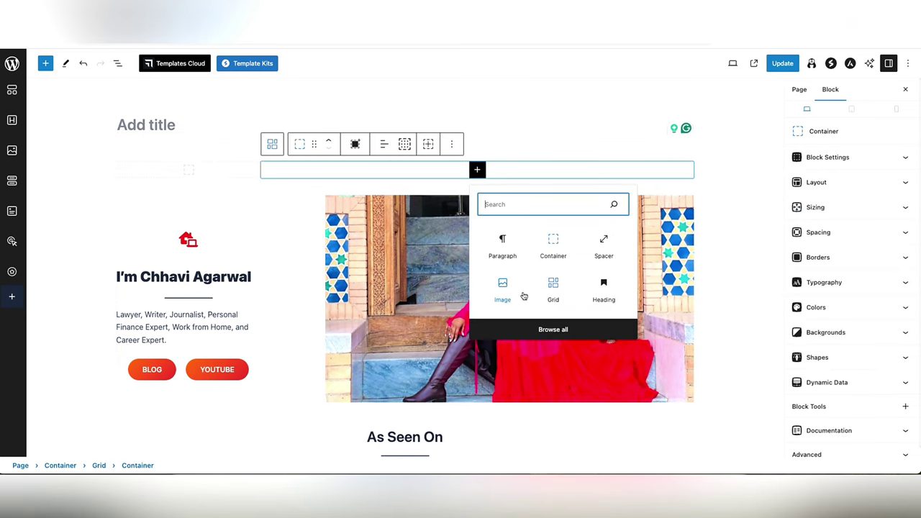
click(502, 291)
click(337, 219)
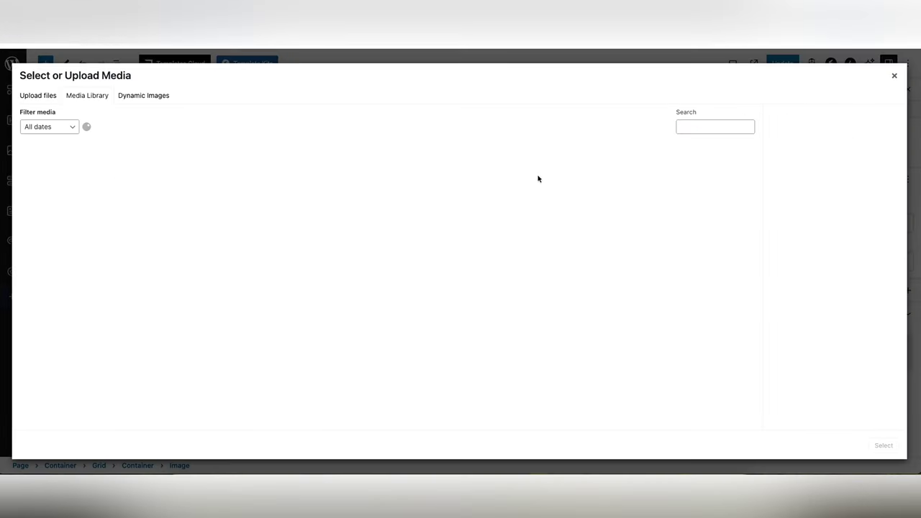
- Insert chhavi.png, the photo of the woman in red, and shrink it to 636 px wide
click(576, 255)
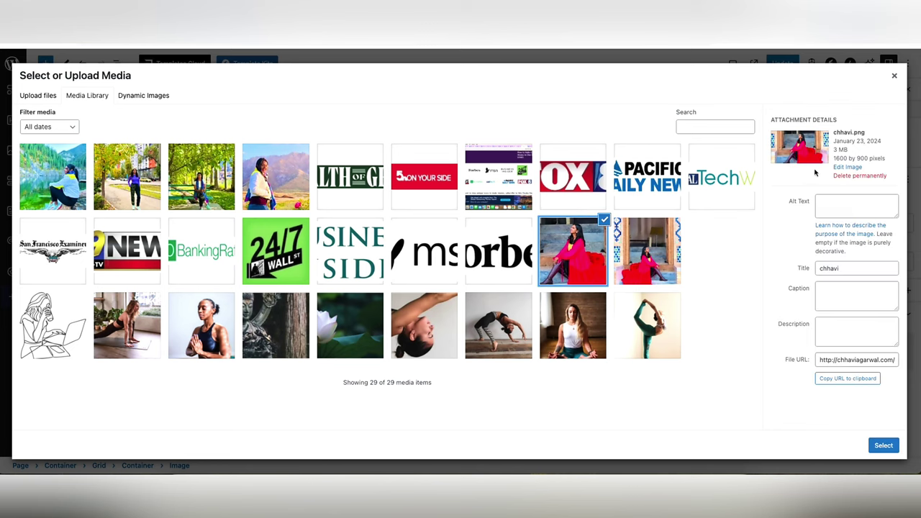
drag(840, 159, 860, 160)
click(872, 160)
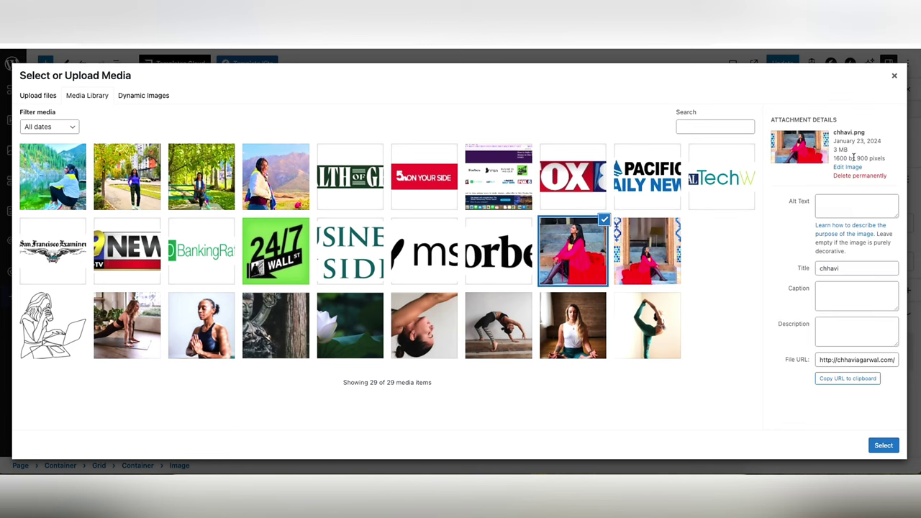
click(884, 445)
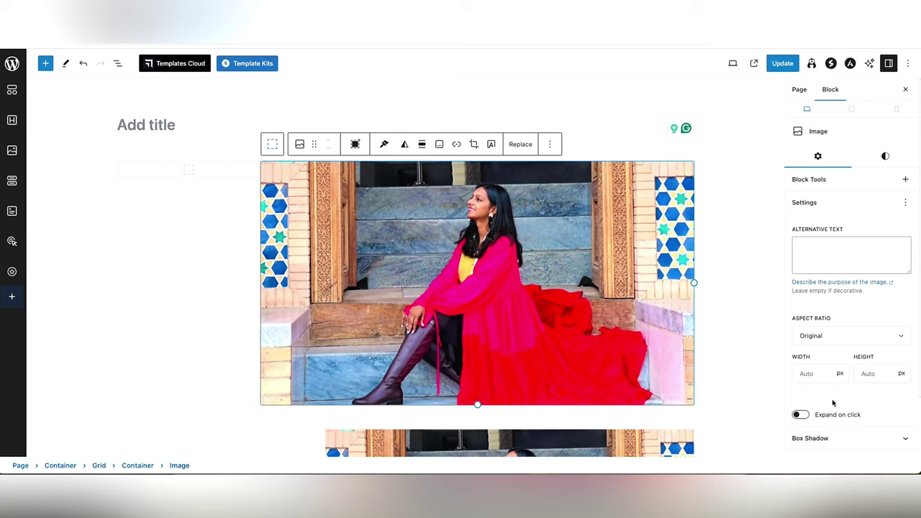
drag(478, 405, 508, 327)
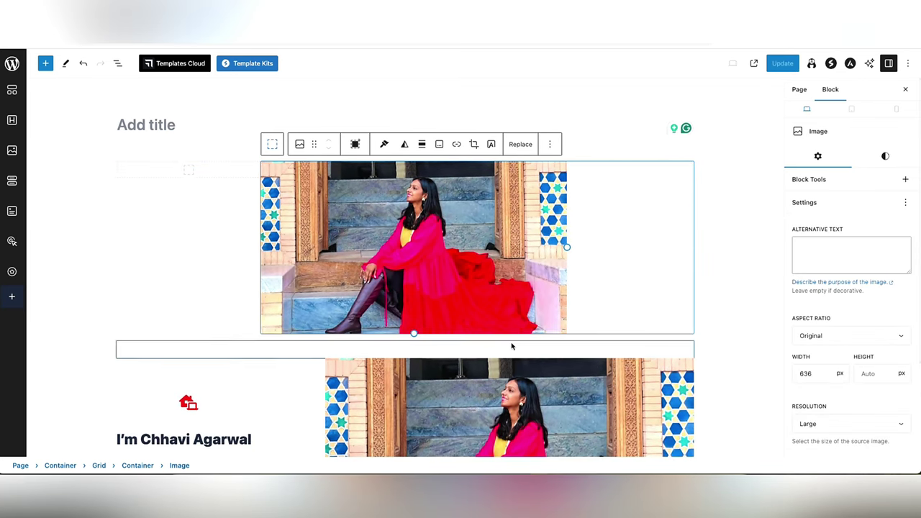
- Align the photo to the right of its column
click(421, 144)
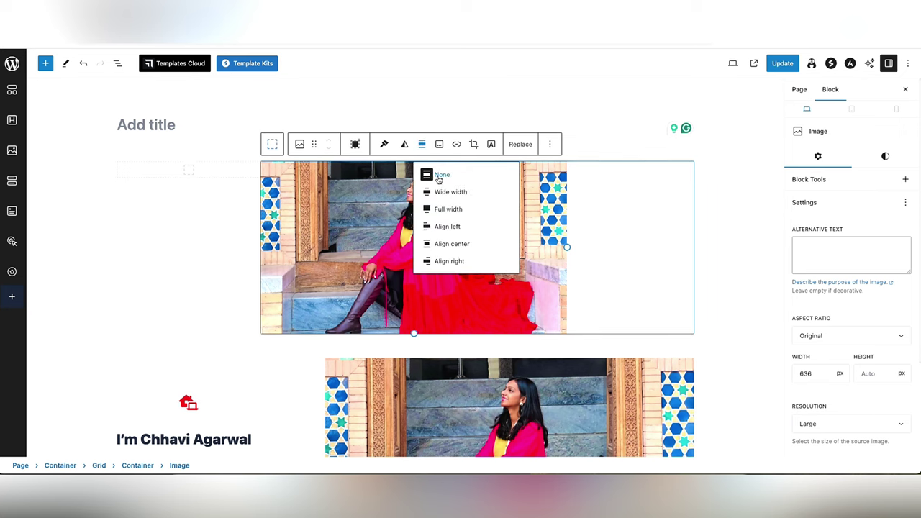
click(465, 245)
click(421, 144)
click(449, 262)
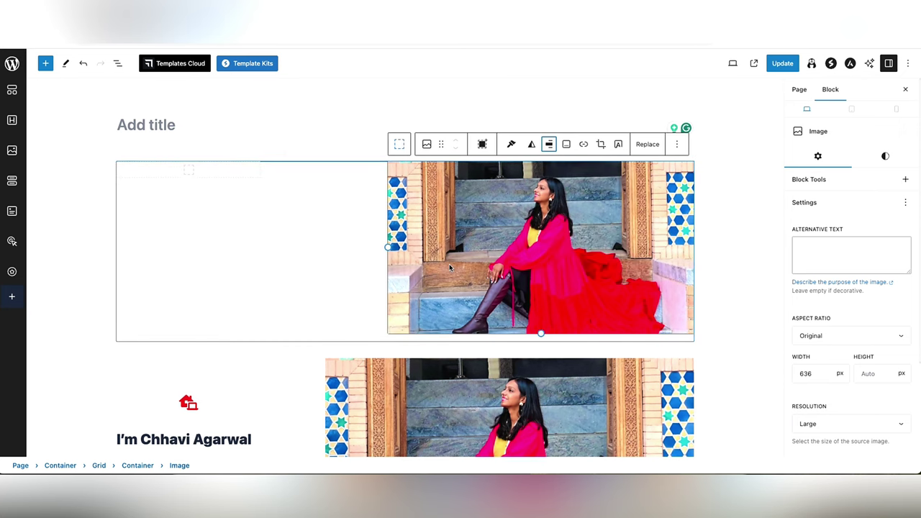
click(205, 174)
click(188, 171)
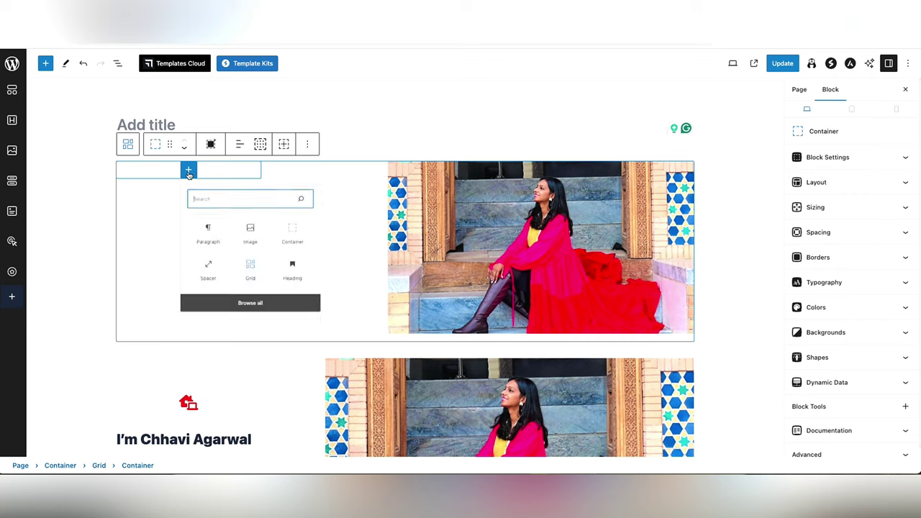
- Add a 52 px Spacer to the left column and widen the photo to fill the right column
text(ico)
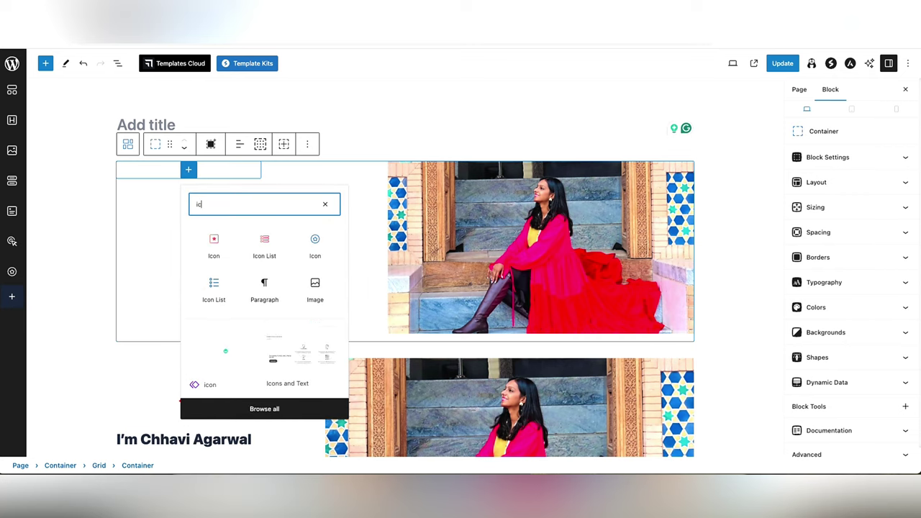
key(BackSpace)
key(BackSpace)
key(BackSpace)
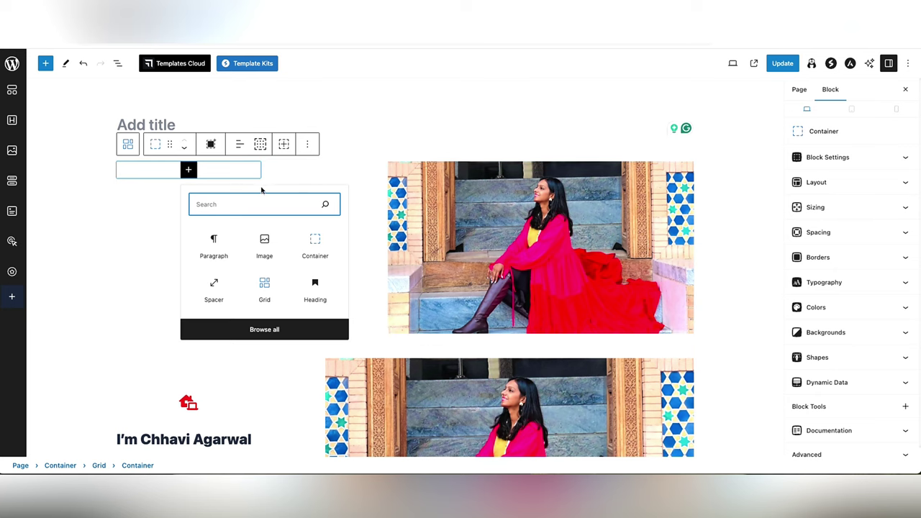
click(213, 288)
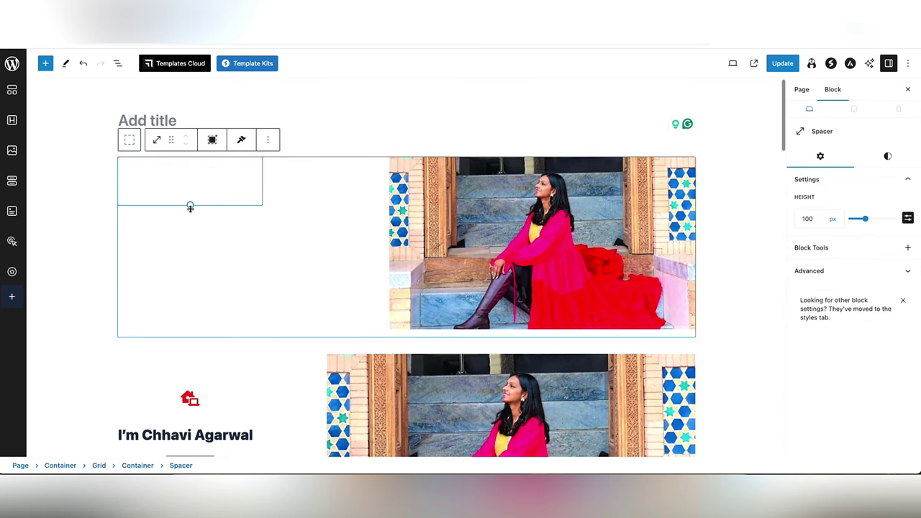
drag(191, 208, 190, 184)
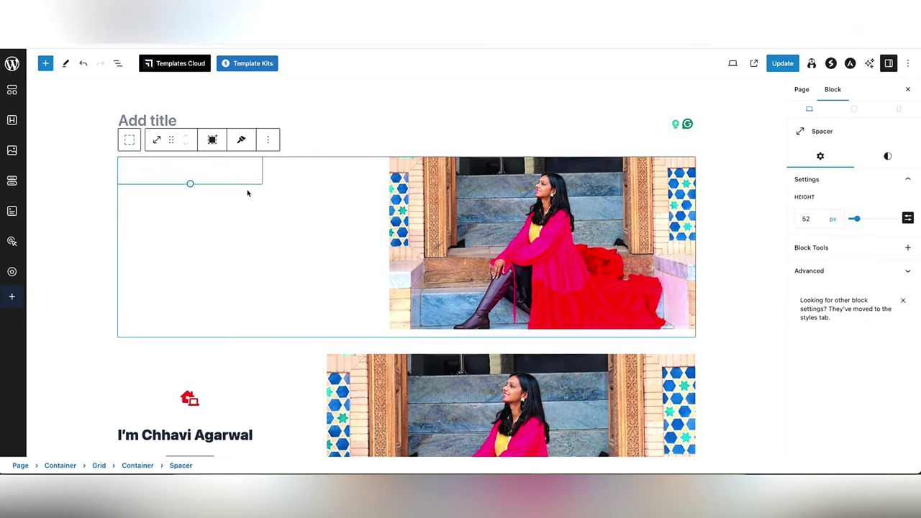
click(354, 257)
drag(387, 226, 325, 237)
- Add a Heading block below the spacer for the owner's name
click(214, 159)
key(Return)
click(256, 167)
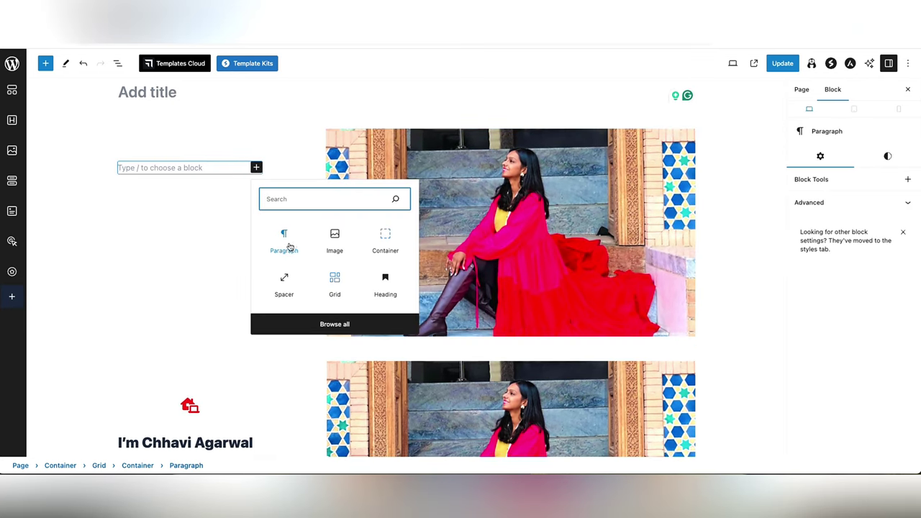
click(385, 284)
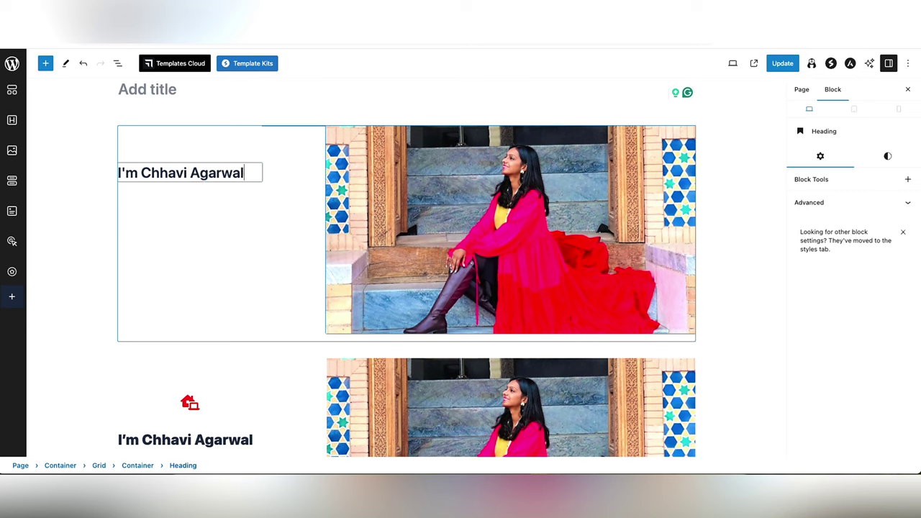
- Centre the heading text in the left column
click(243, 144)
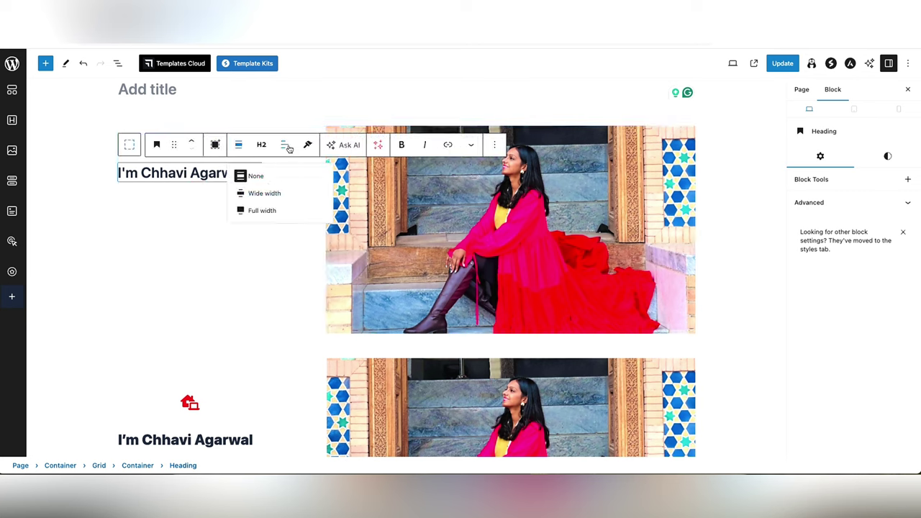
click(287, 146)
click(284, 191)
click(231, 213)
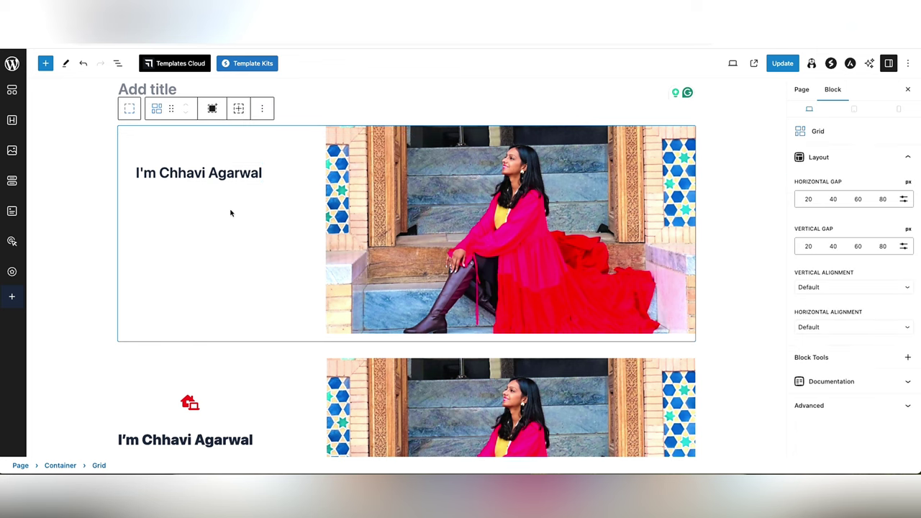
click(255, 173)
scroll(241, 207, down, 2)
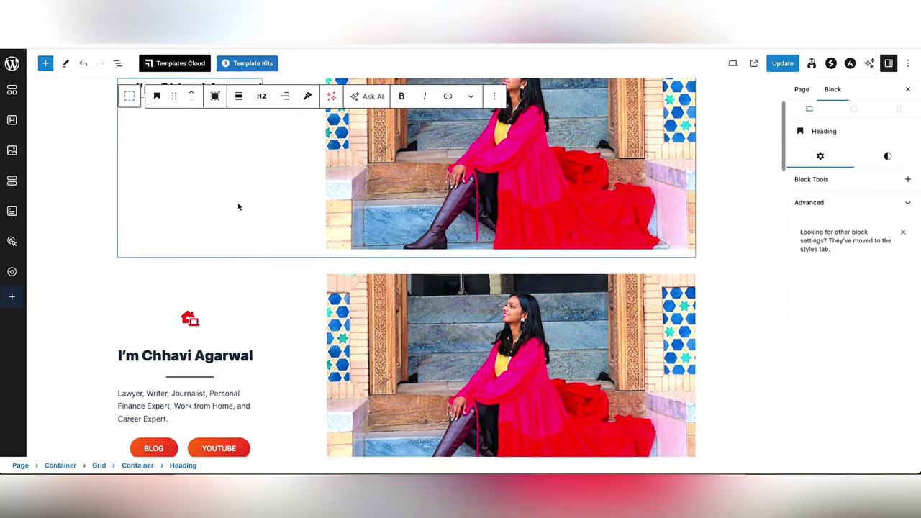
scroll(240, 208, up, 2)
- Add a separator line under the heading, followed by an empty paragraph
key(Return)
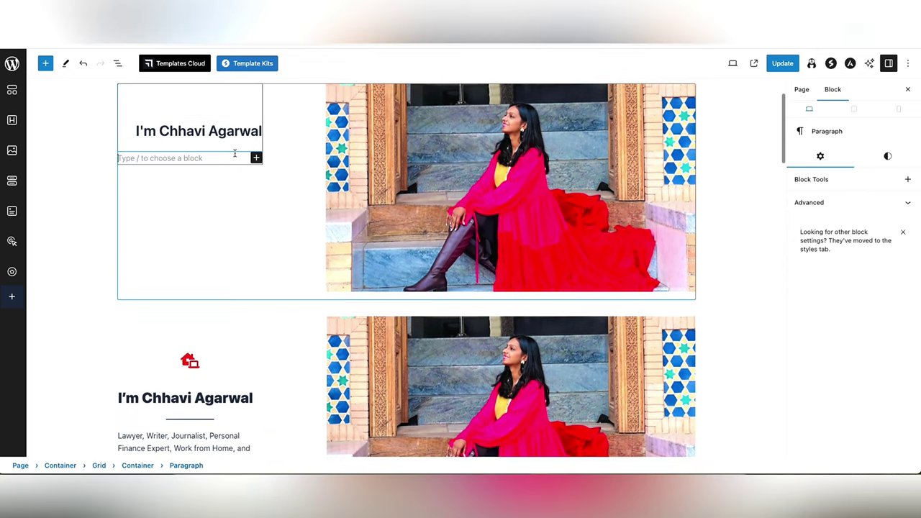
click(256, 157)
text(line)
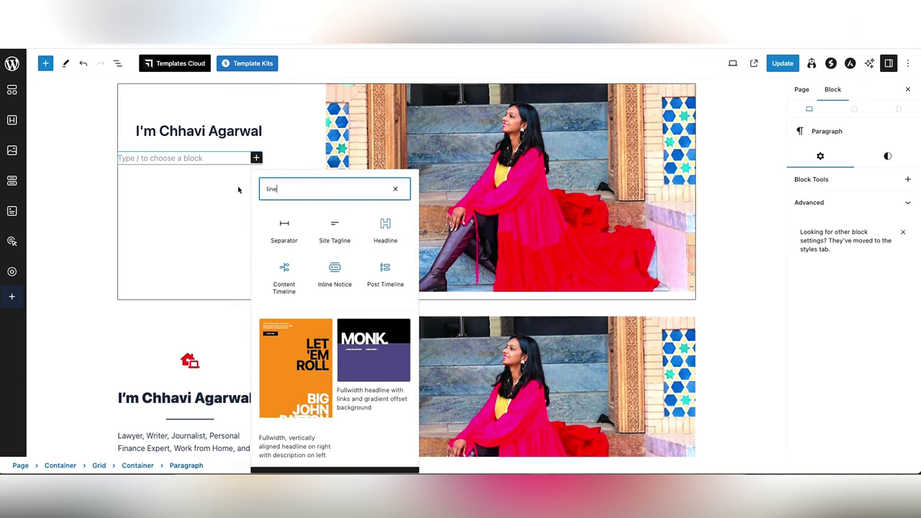
click(285, 228)
click(234, 157)
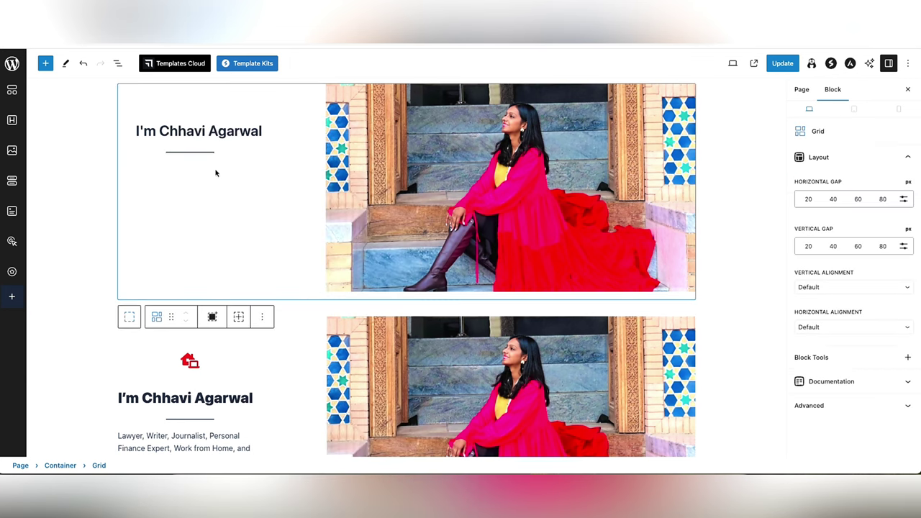
click(223, 153)
click(188, 170)
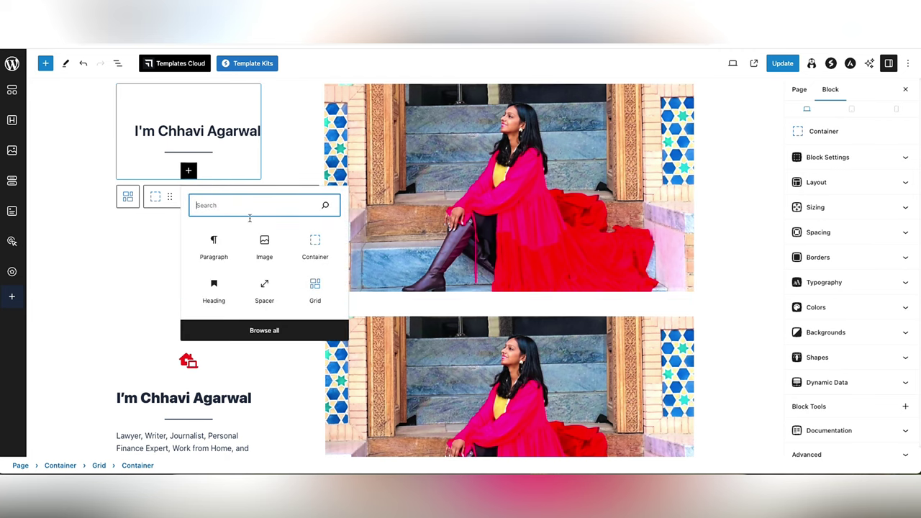
click(214, 244)
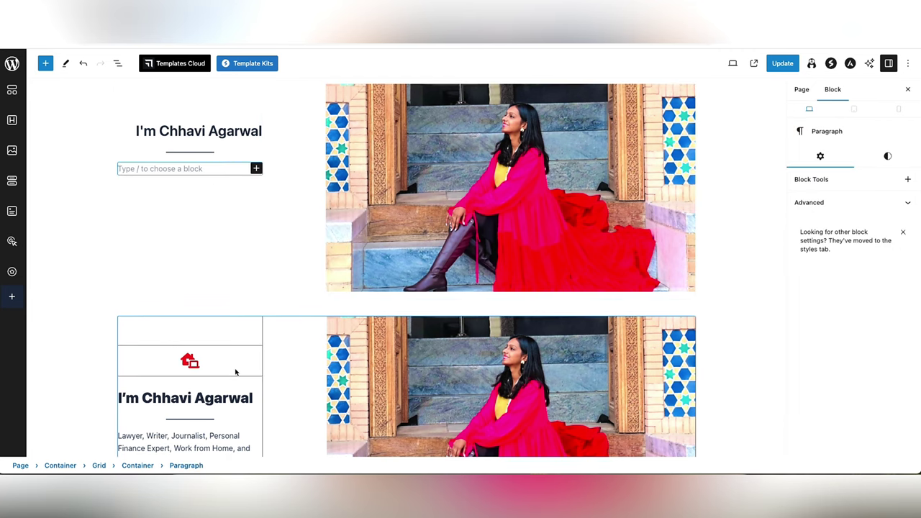
- Copy the old bio paragraph and paste it into the empty block under the separator
scroll(235, 370, down, 2)
triple_click(189, 351)
key(ctrl+c)
scroll(188, 352, up, 2)
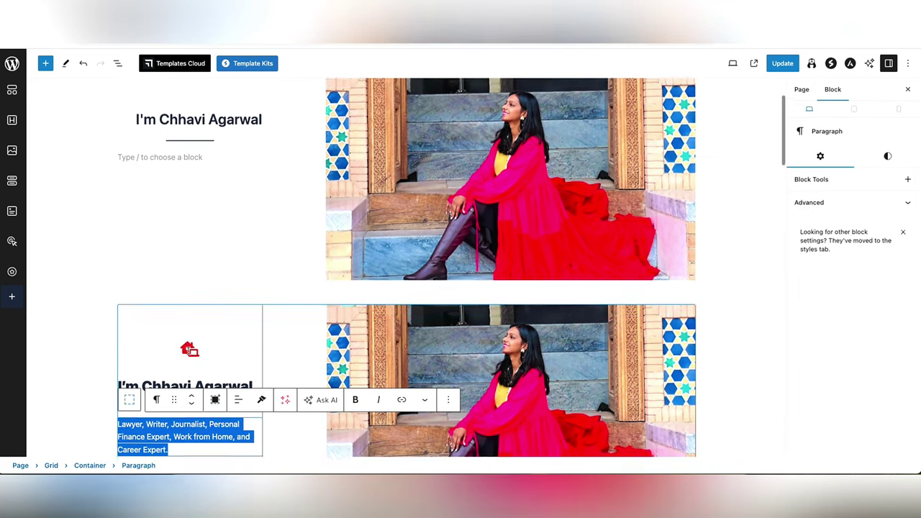
click(208, 133)
key(ctrl+v)
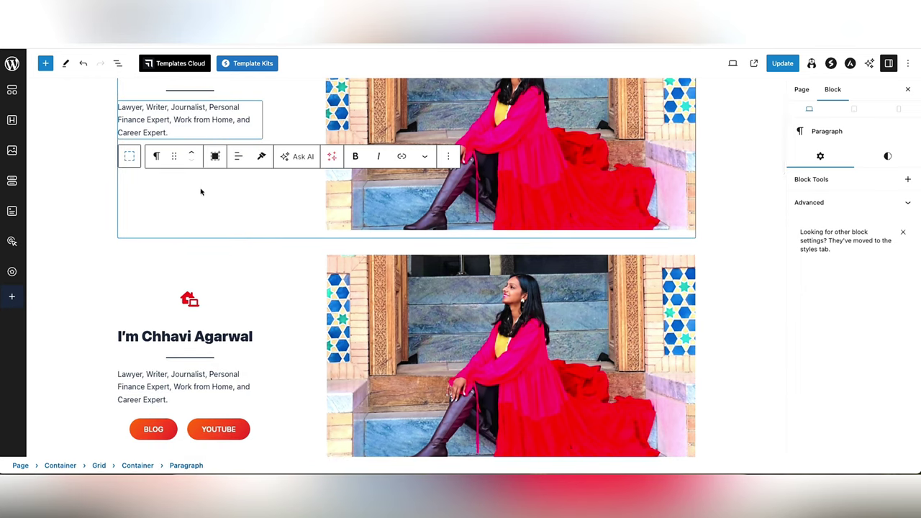
- Add an empty block below the bio and search the inserter for 'but'
click(200, 191)
click(256, 211)
text(but)
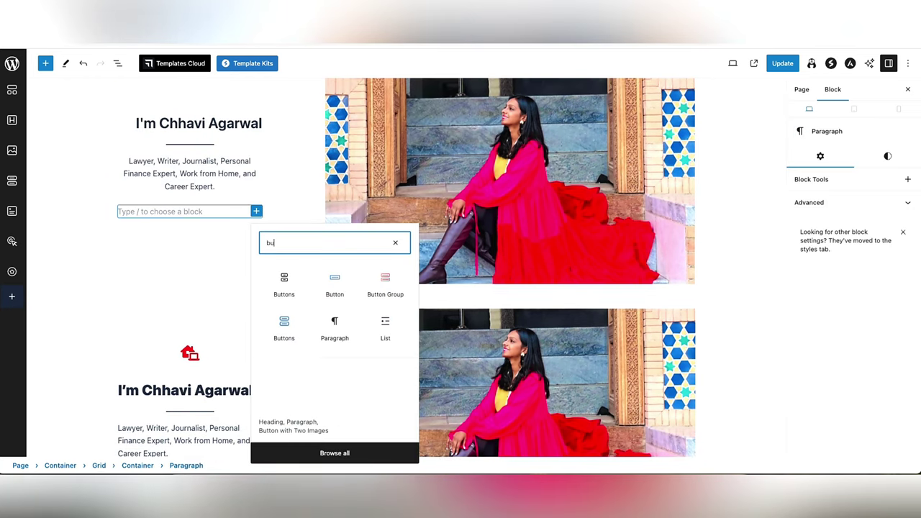
- Insert a Buttons block with two Click Here buttons under the bio
click(285, 320)
scroll(266, 295, up, 1)
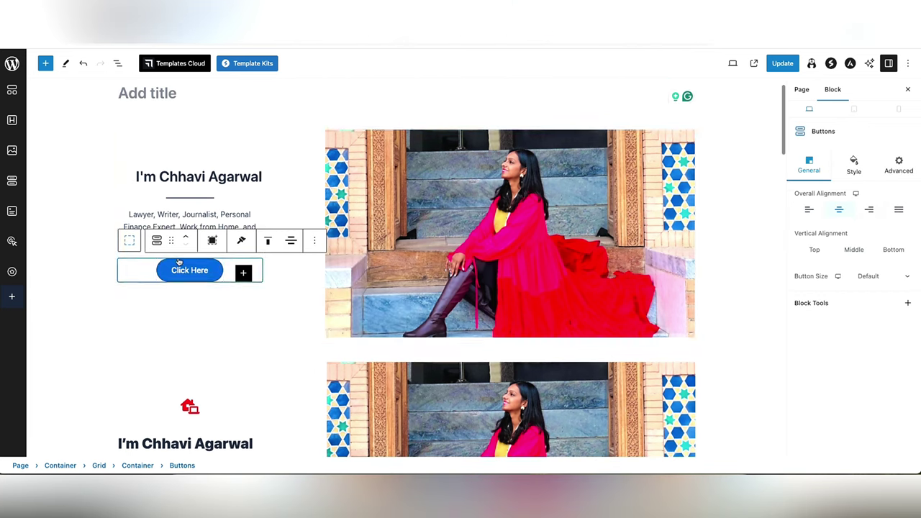
click(243, 278)
click(93, 262)
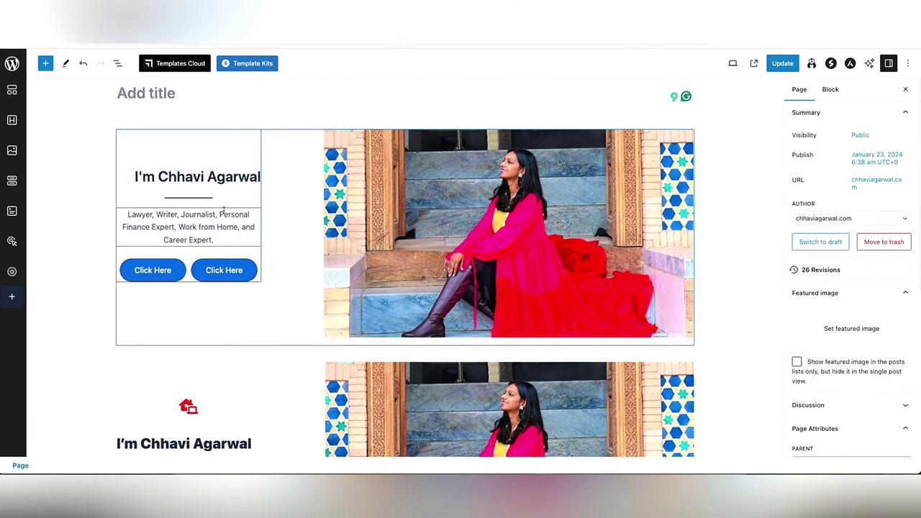
- Step up from the spacer through its Container and Grid, checking the Grid's block options
click(123, 137)
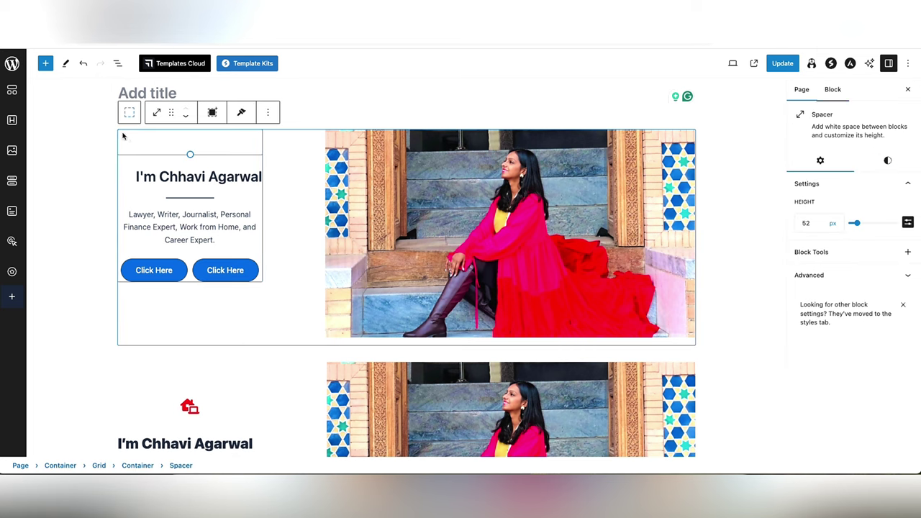
click(127, 113)
click(128, 113)
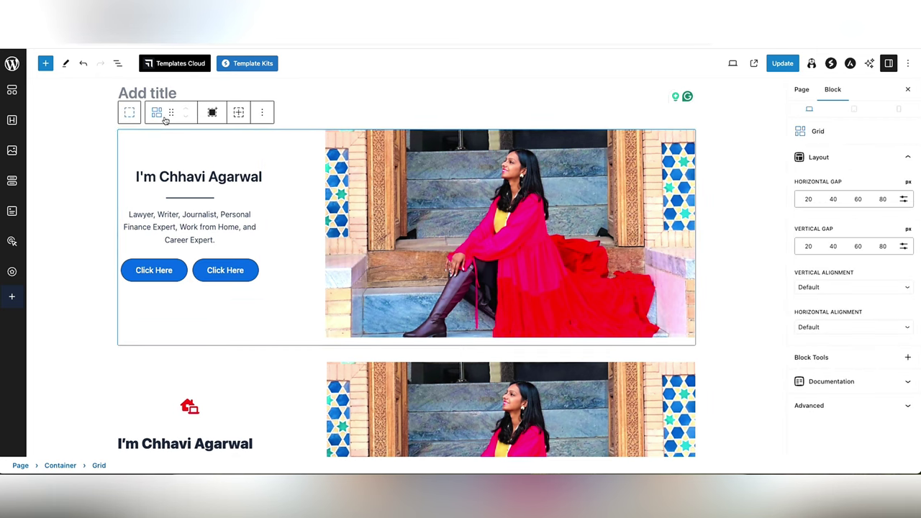
click(262, 113)
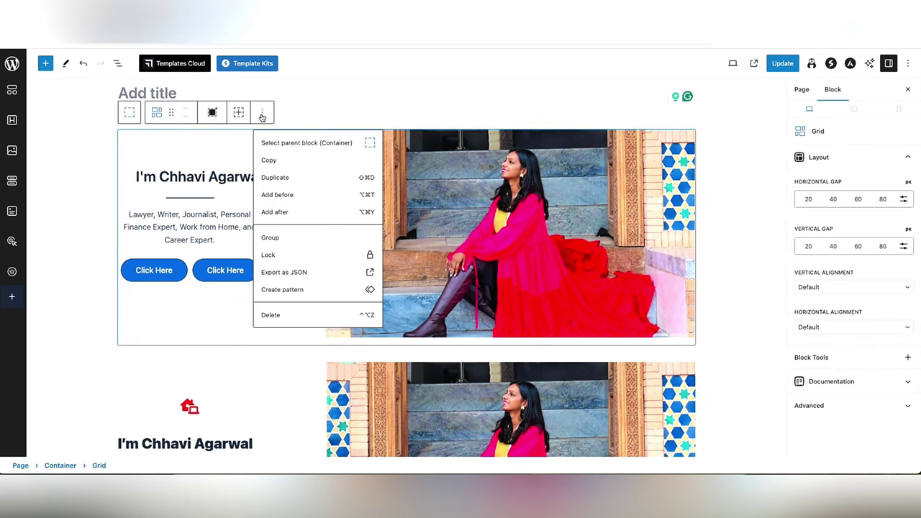
click(290, 142)
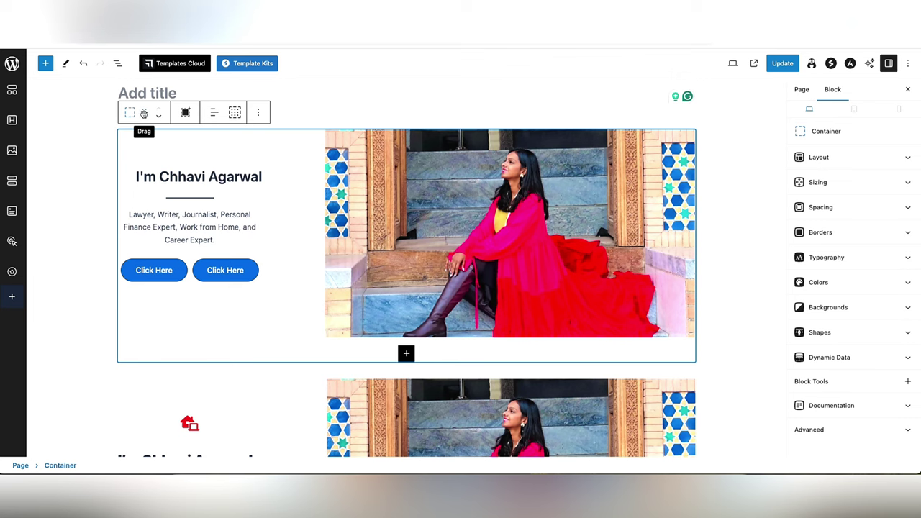
click(97, 126)
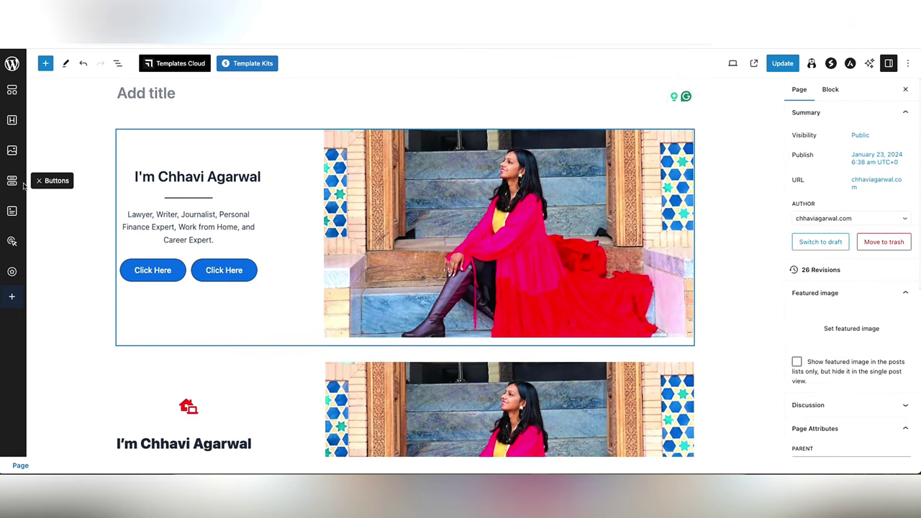
click(365, 195)
scroll(328, 209, down, 4)
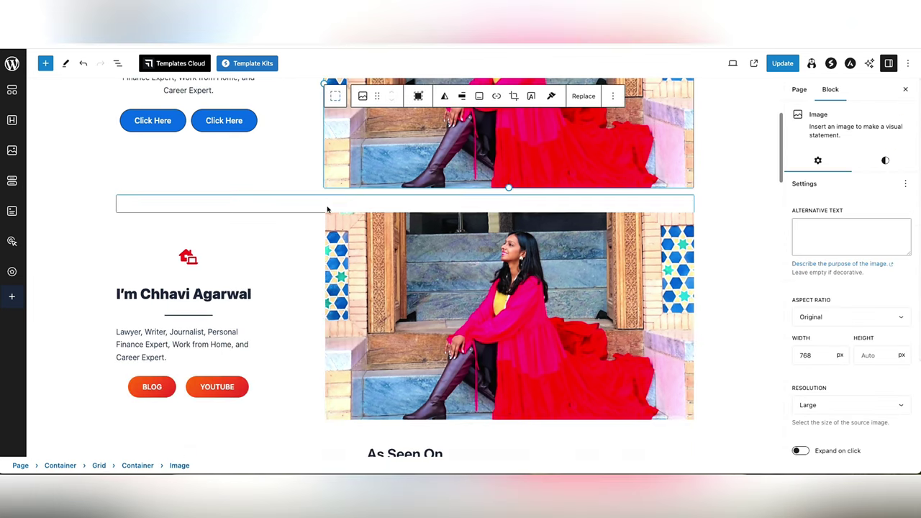
scroll(327, 209, down, 1)
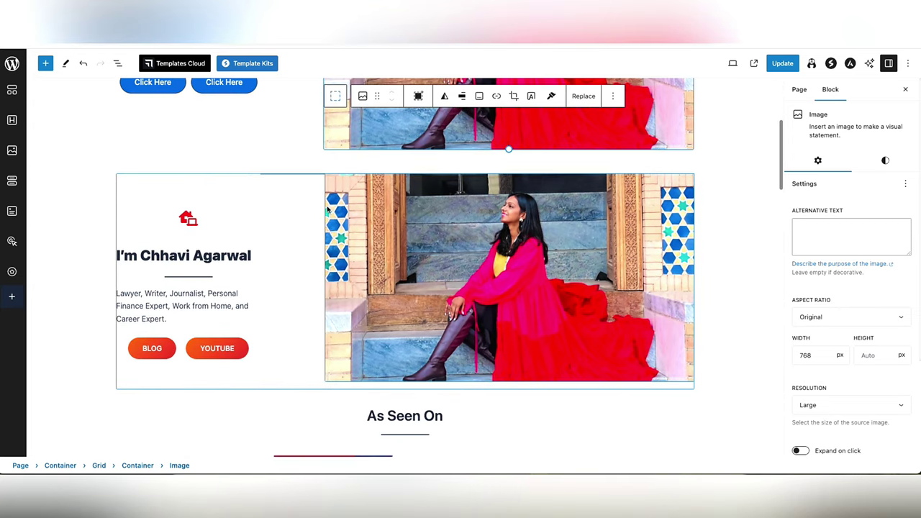
scroll(327, 209, down, 4)
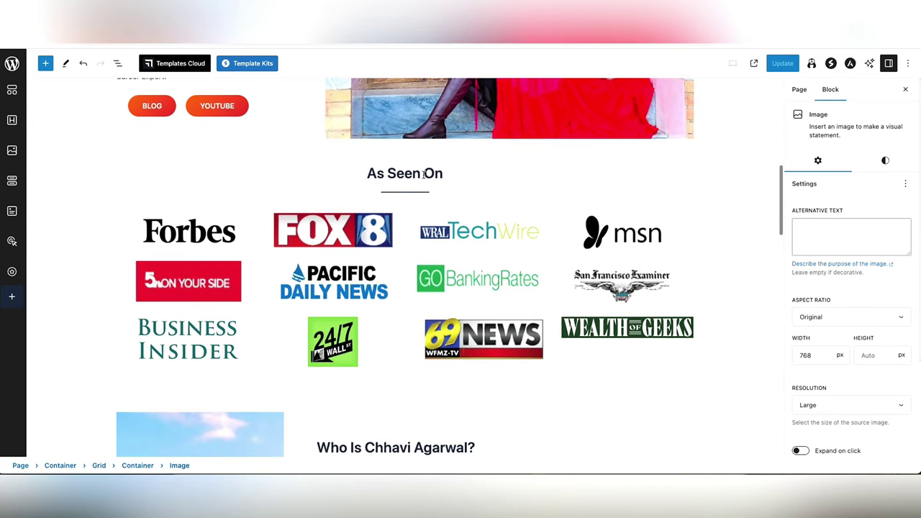
click(389, 173)
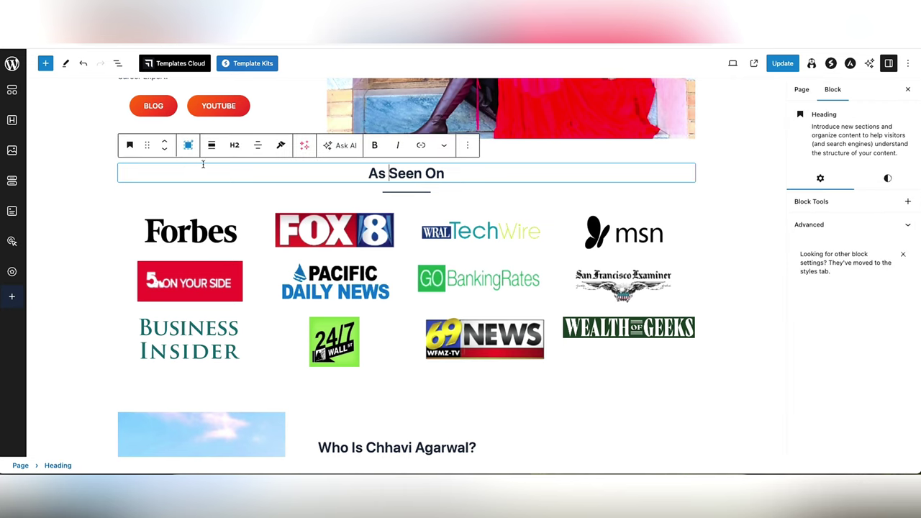
scroll(203, 165, up, 1)
click(467, 172)
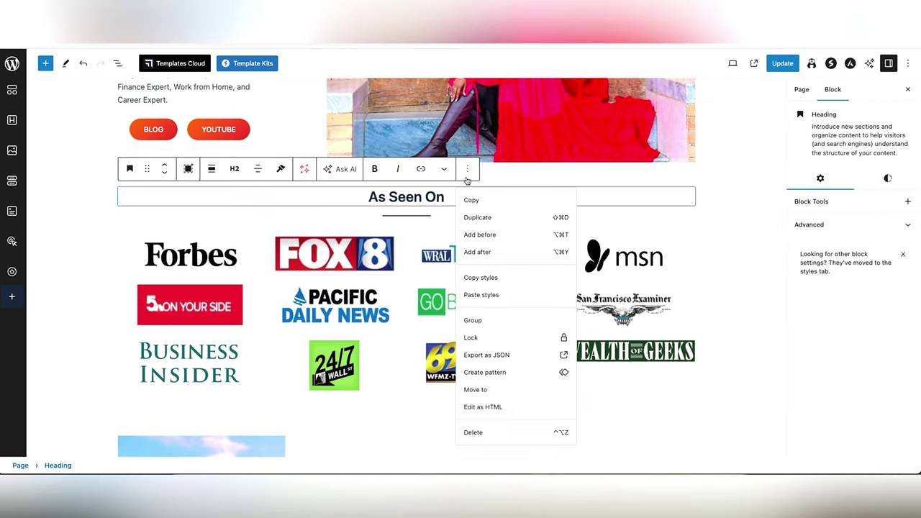
click(340, 204)
scroll(362, 204, up, 10)
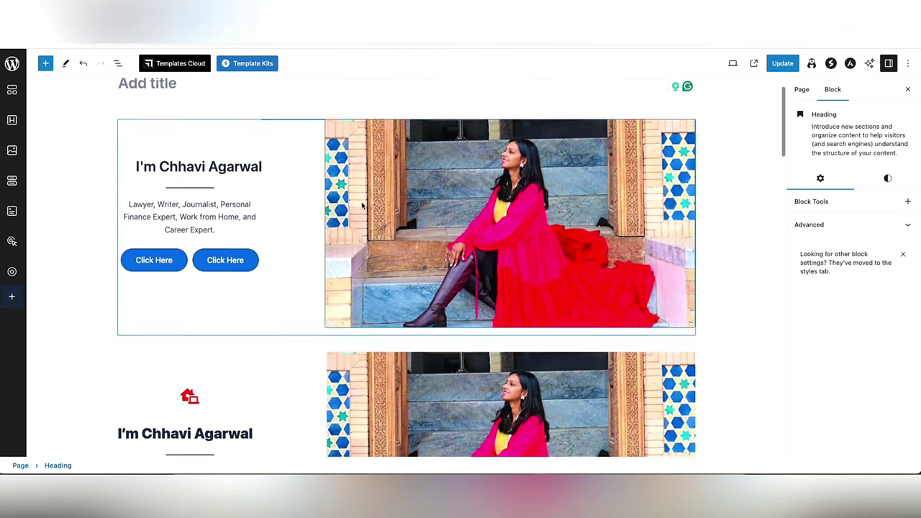
click(362, 206)
key(Return)
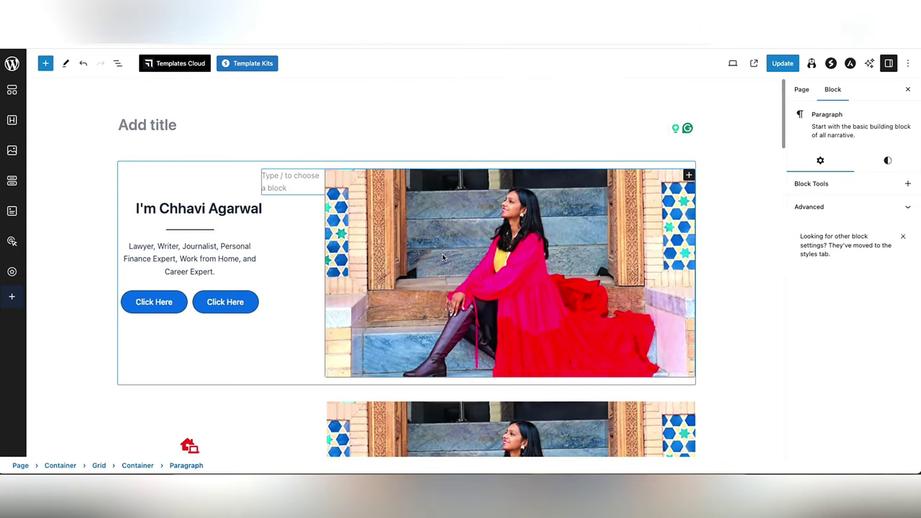
click(436, 243)
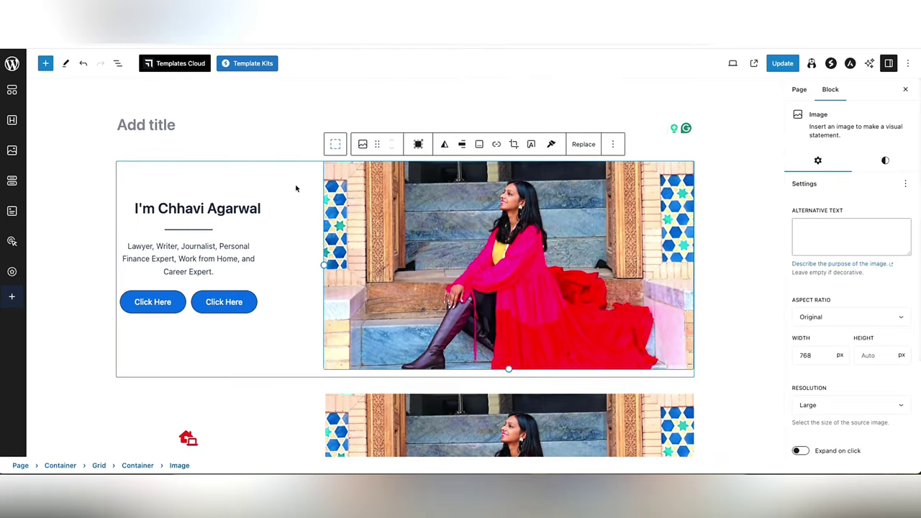
click(338, 146)
click(269, 146)
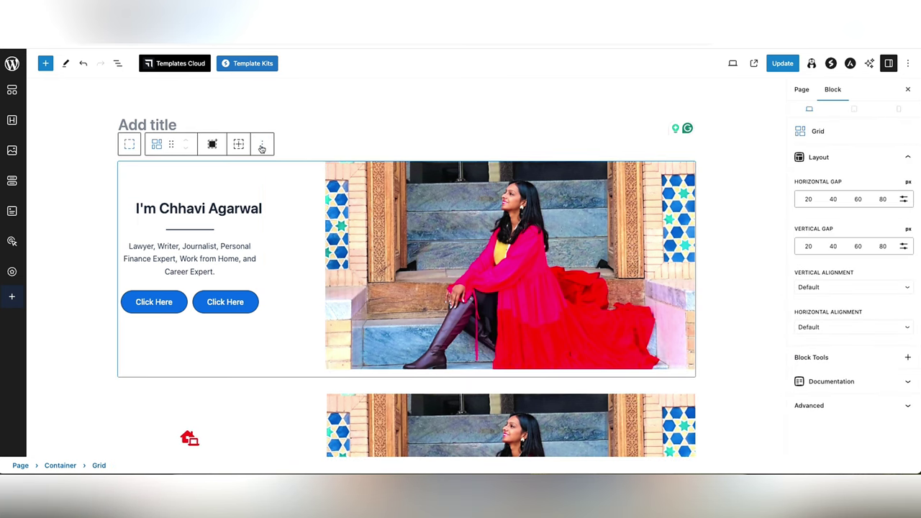
click(262, 146)
click(267, 174)
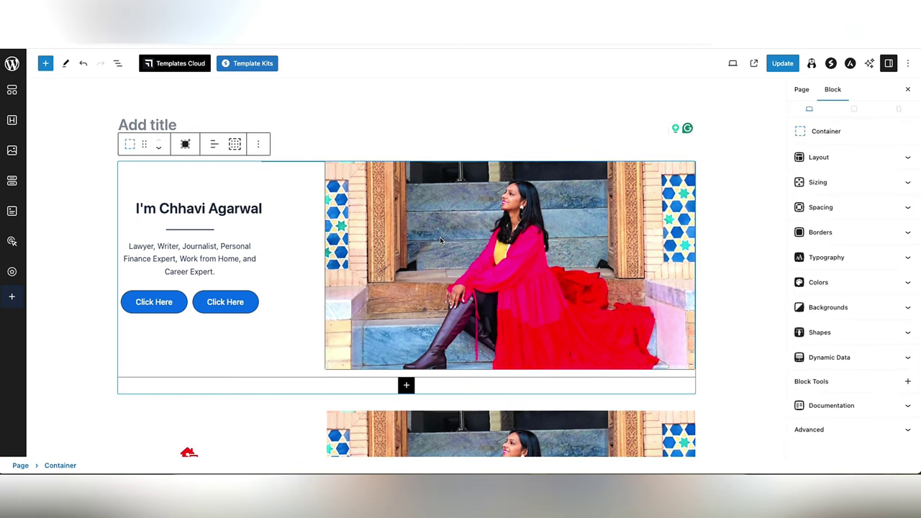
- Turn a new block after the hero into a centred 'As Seen On:' heading, with an empty block beneath
key(Return)
click(688, 171)
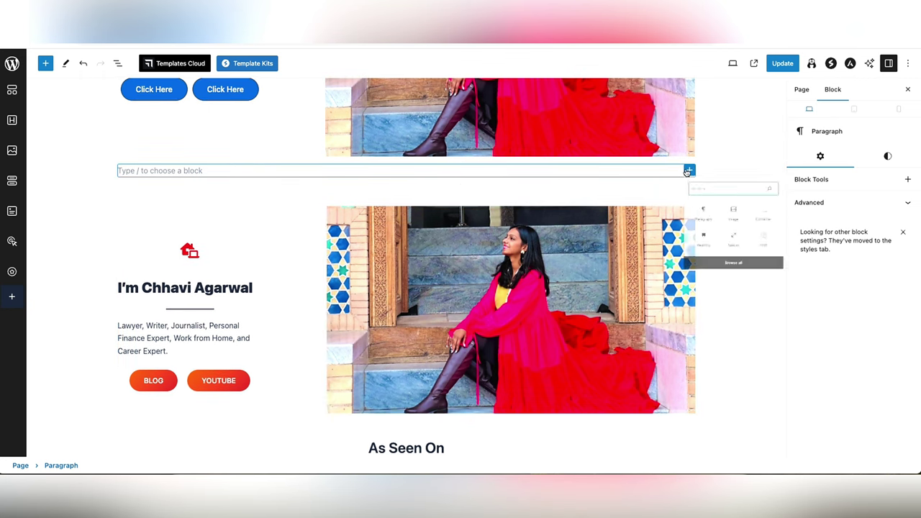
click(717, 277)
text(As)
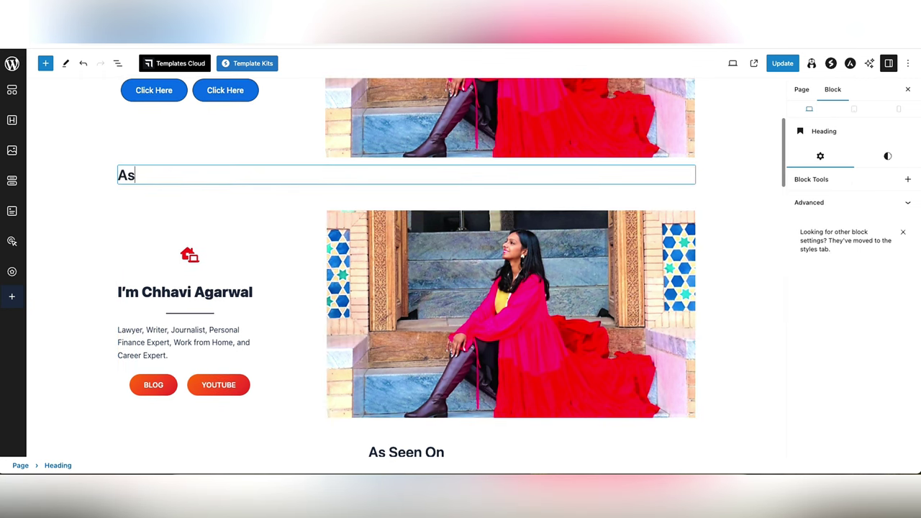
text( Seen On)
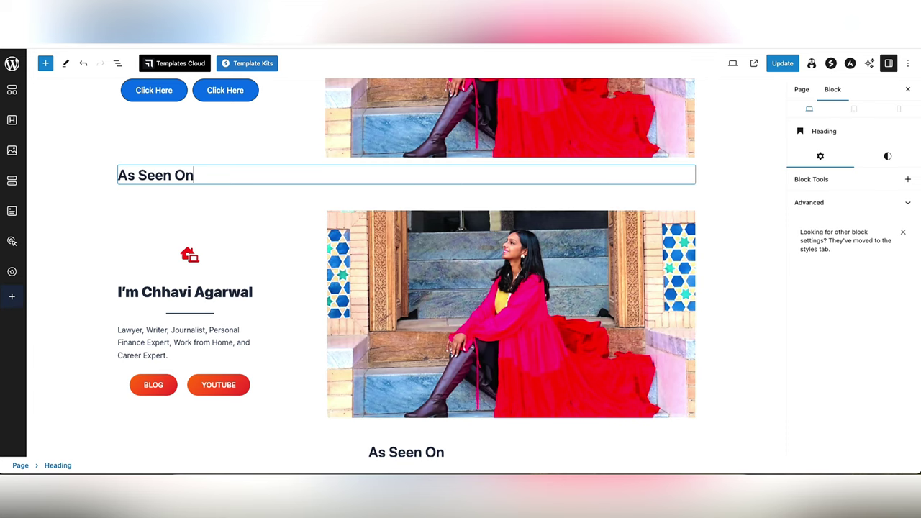
click(258, 148)
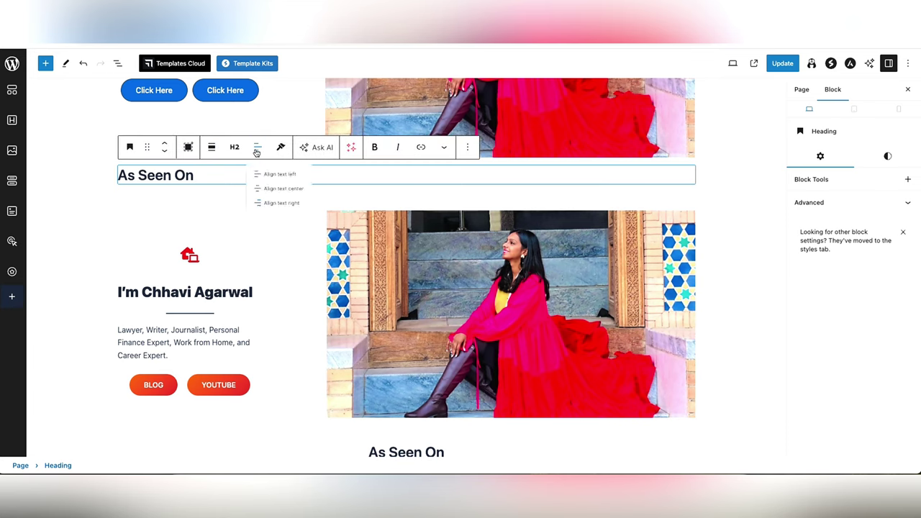
click(292, 195)
text(:)
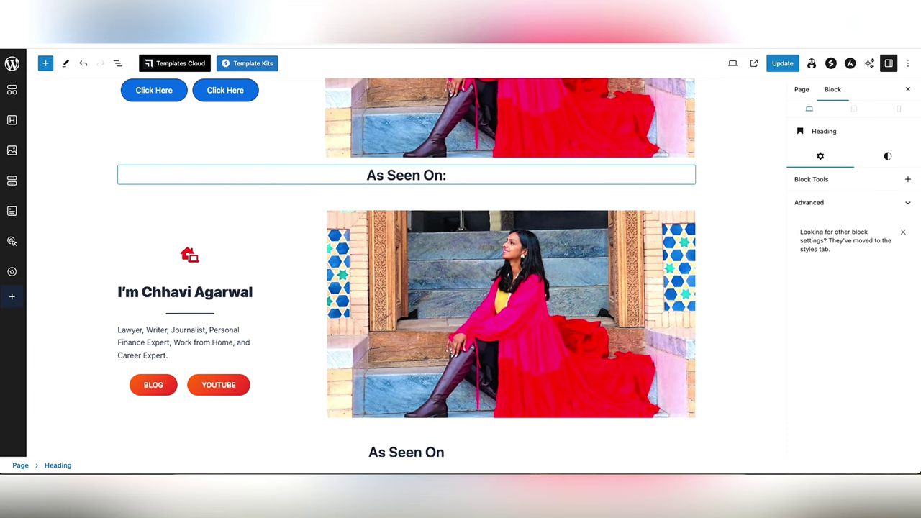
key(Return)
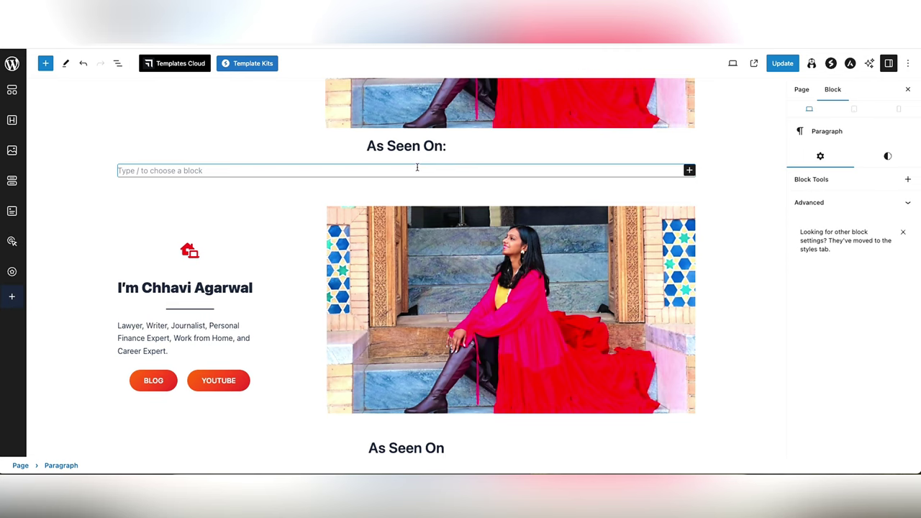
scroll(416, 167, down, 5)
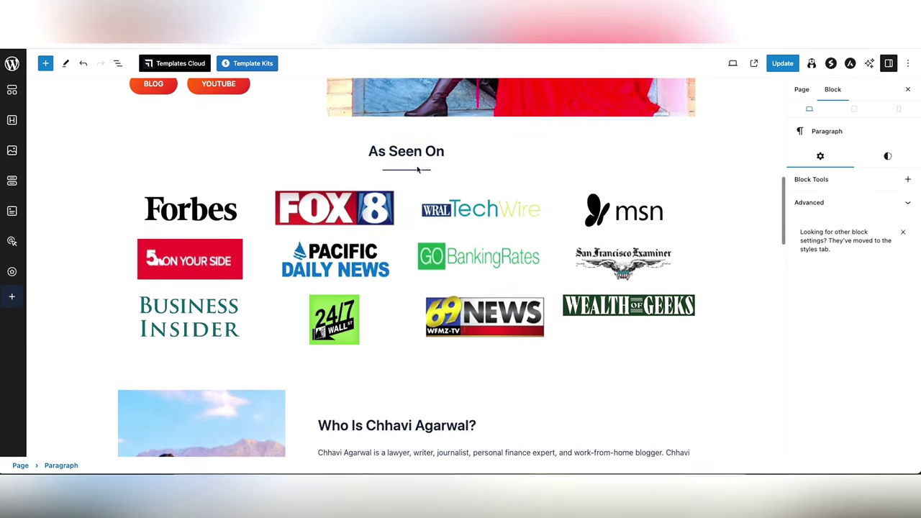
scroll(417, 167, up, 5)
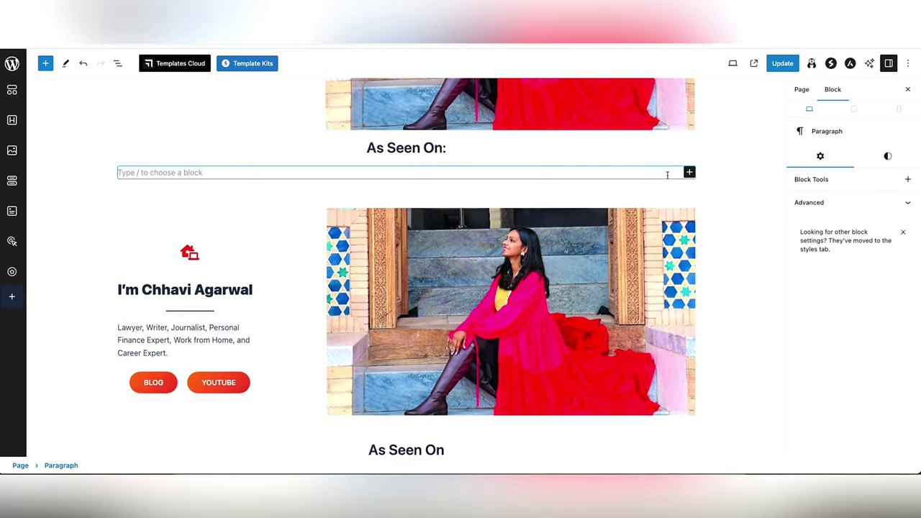
click(689, 173)
- Insert a Columns block split into three equal 33/33/33 columns
text(colu)
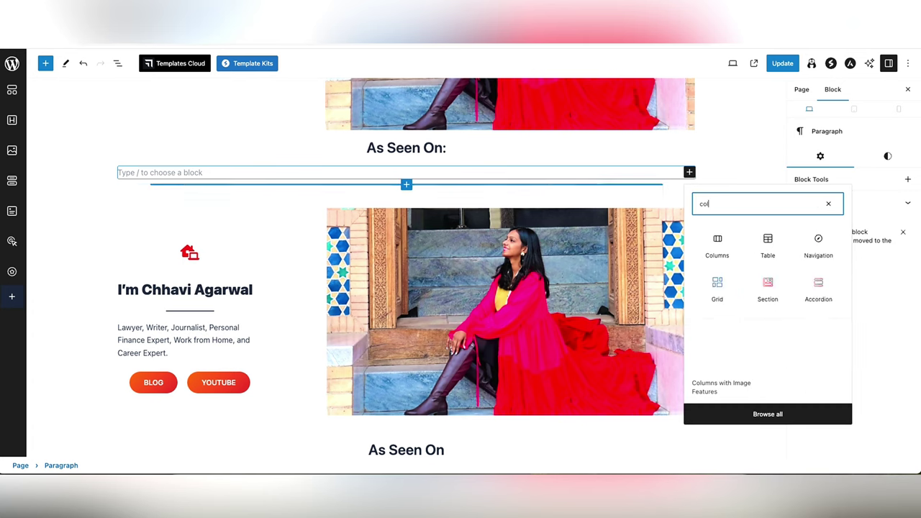
click(713, 244)
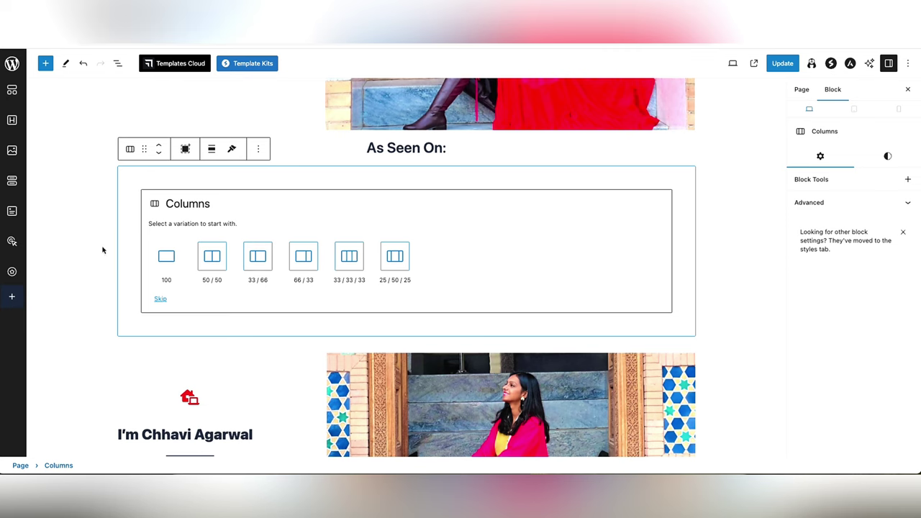
scroll(76, 247, down, 5)
scroll(76, 247, up, 5)
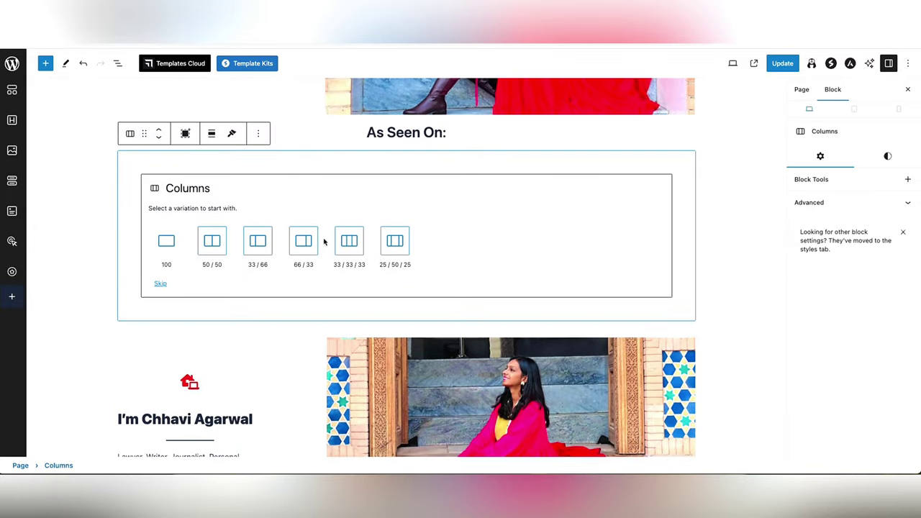
click(348, 241)
- Put the Wealth of Geeks logo image in the left column
click(410, 184)
click(610, 186)
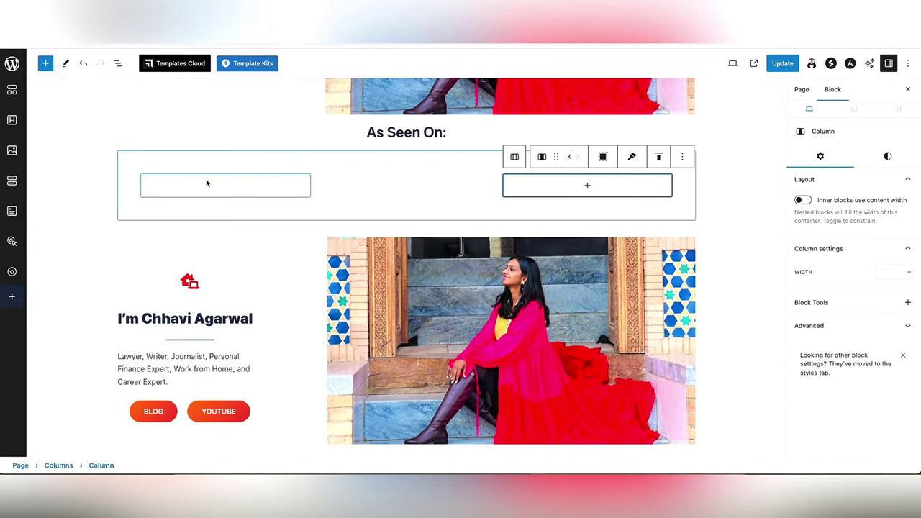
click(208, 185)
click(226, 186)
click(241, 249)
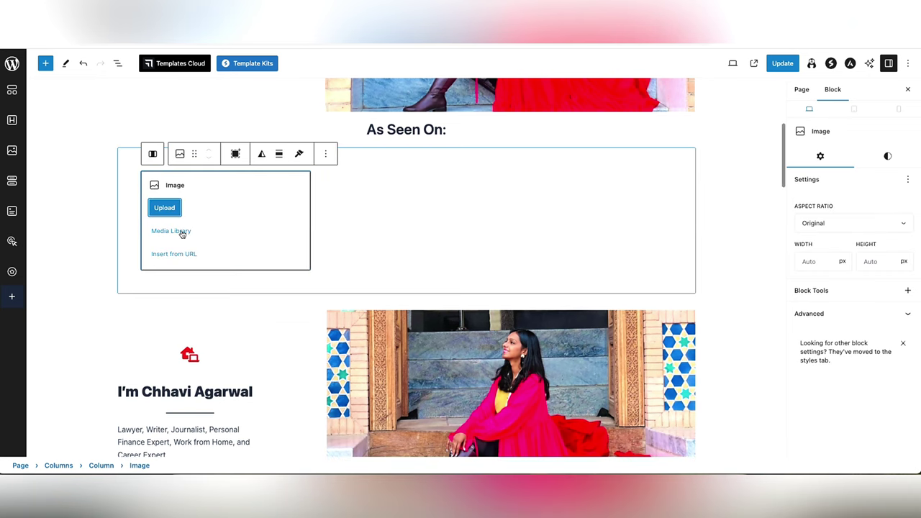
click(172, 231)
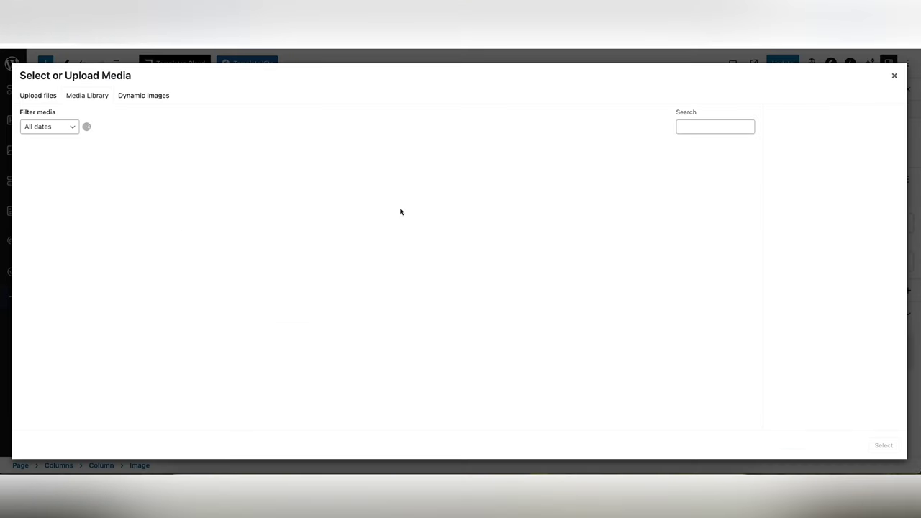
click(370, 191)
click(883, 445)
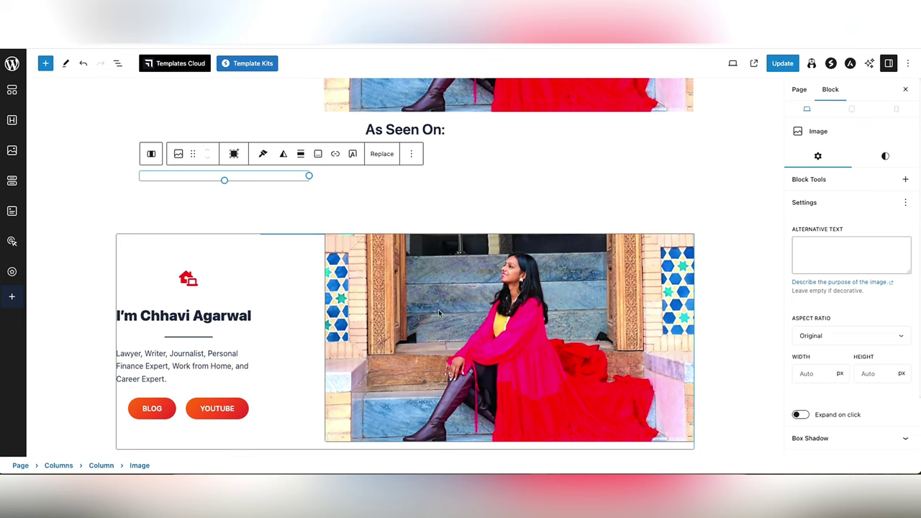
- Put the FOX 8 logo image in the middle column
click(387, 189)
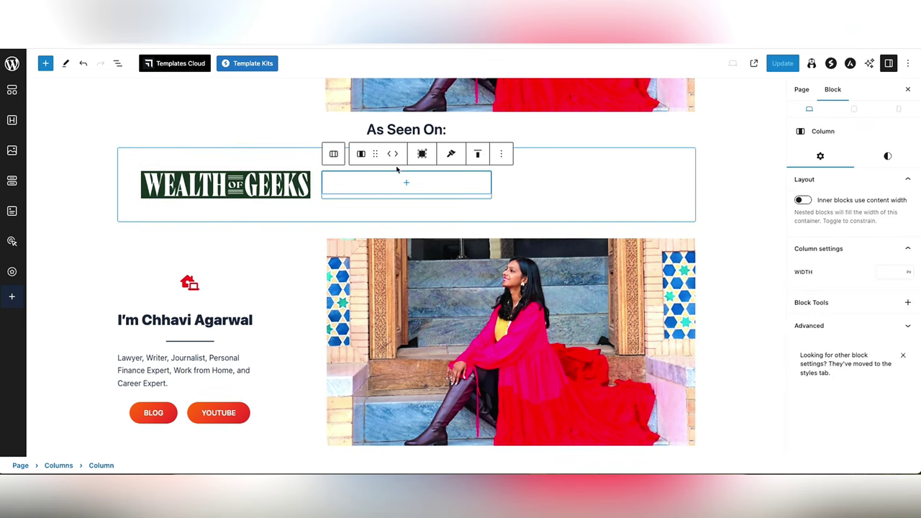
click(406, 183)
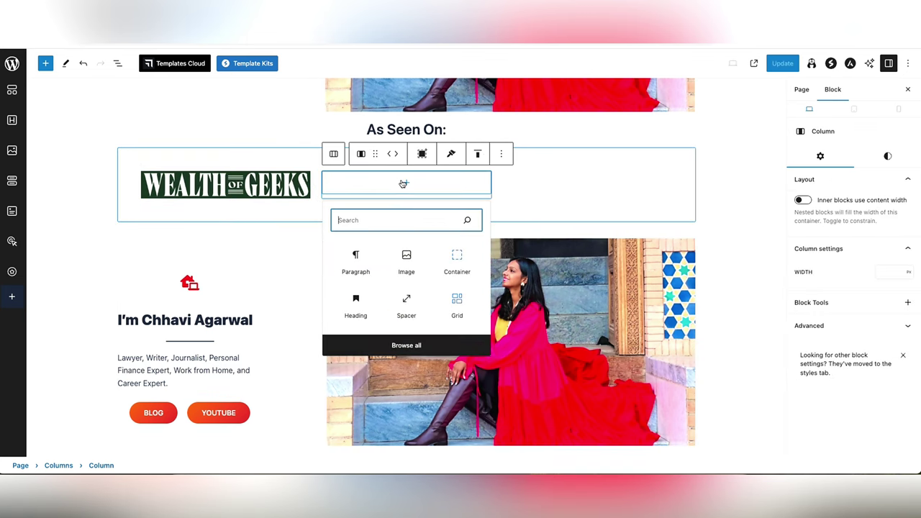
click(407, 262)
click(352, 232)
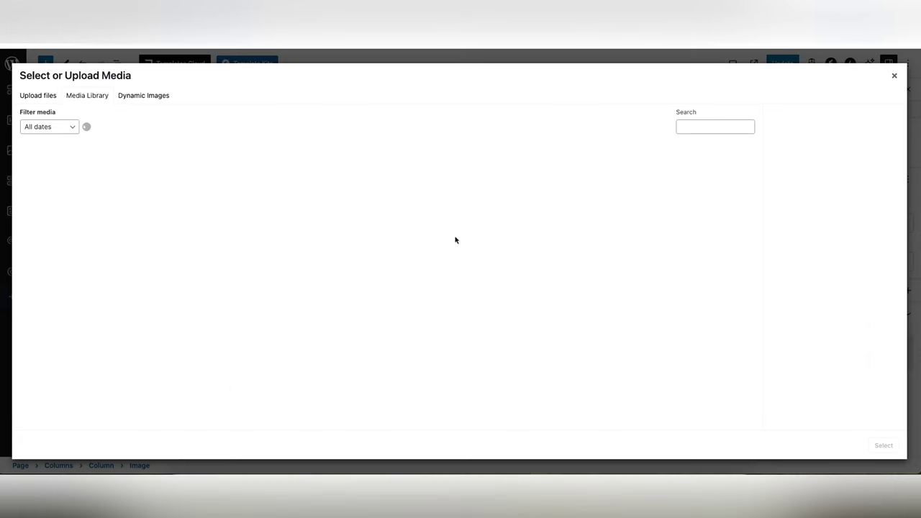
click(573, 193)
click(883, 445)
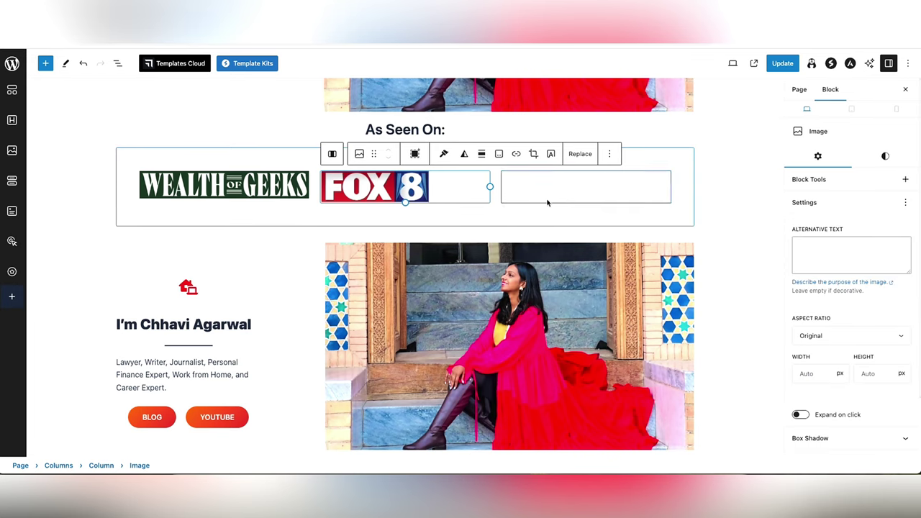
- Put the Pacific Daily News logo image in the third column
click(556, 183)
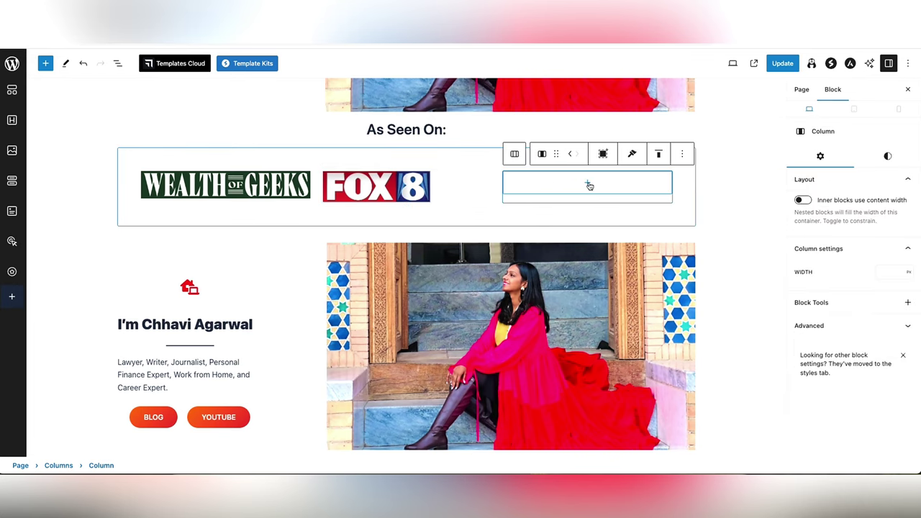
click(589, 186)
click(588, 258)
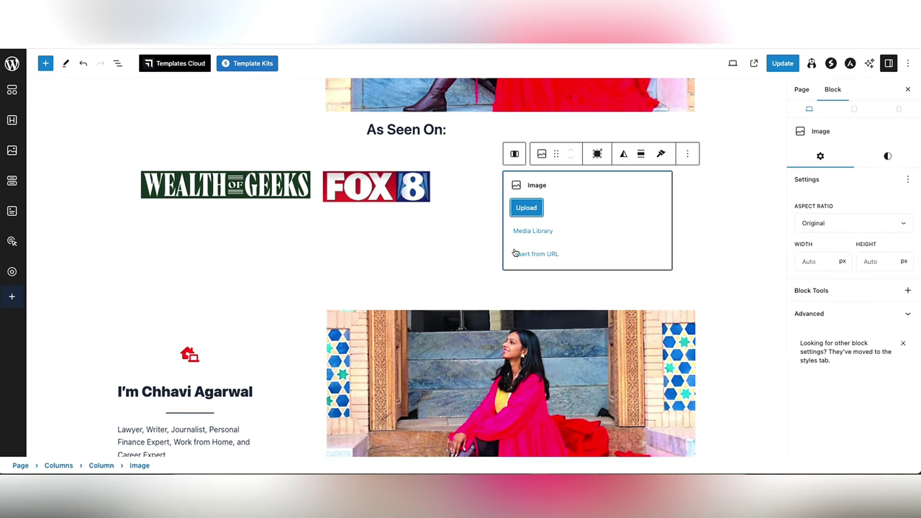
click(529, 231)
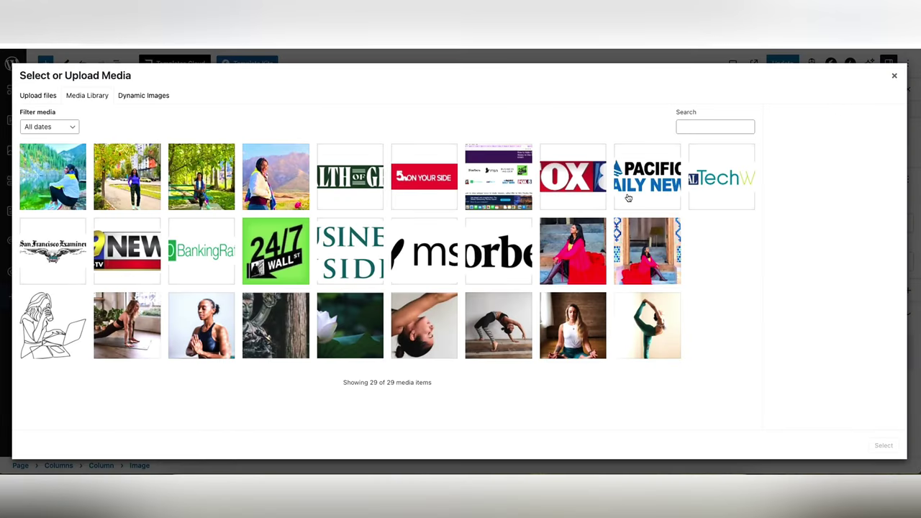
click(628, 196)
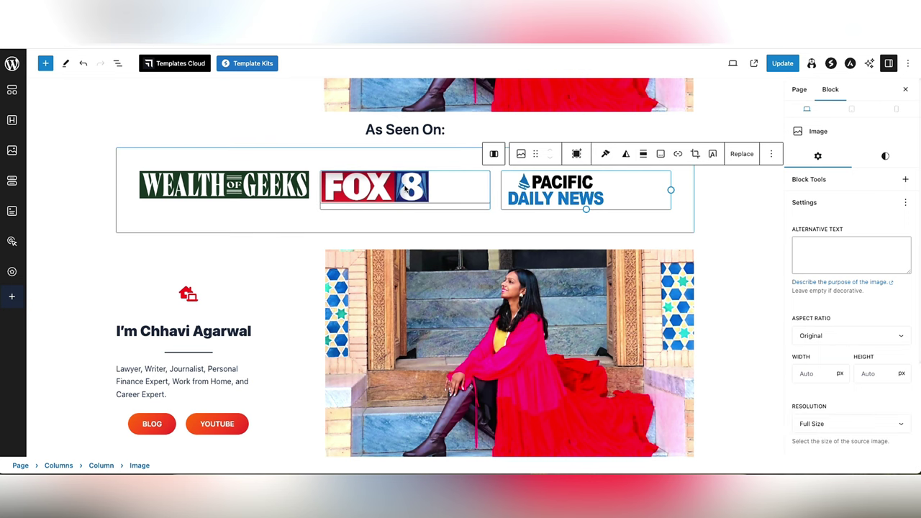
- Centre the FOX 8 and Pacific Daily News logos in their columns
click(461, 188)
click(458, 154)
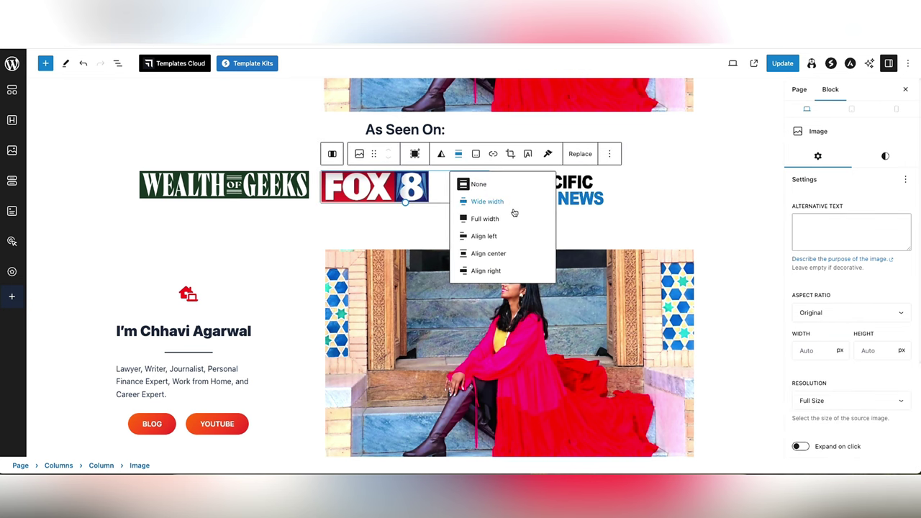
click(519, 256)
click(640, 203)
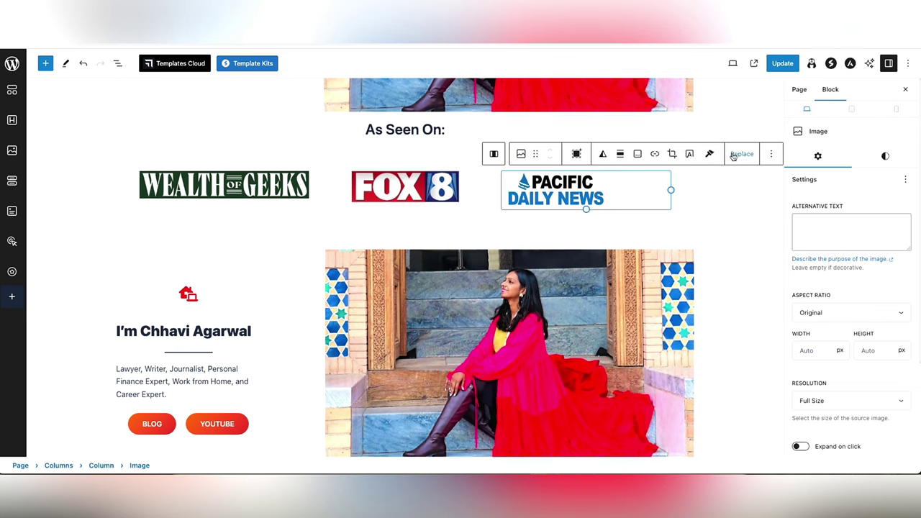
click(615, 154)
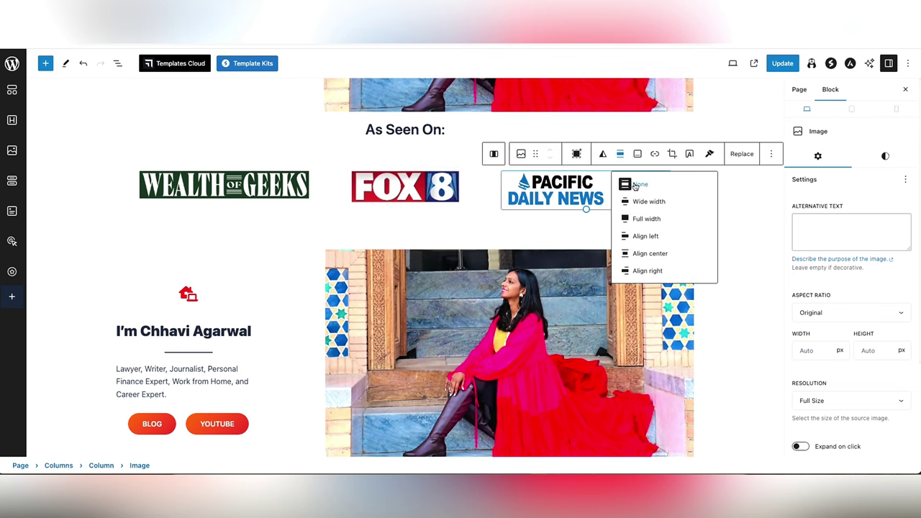
click(658, 253)
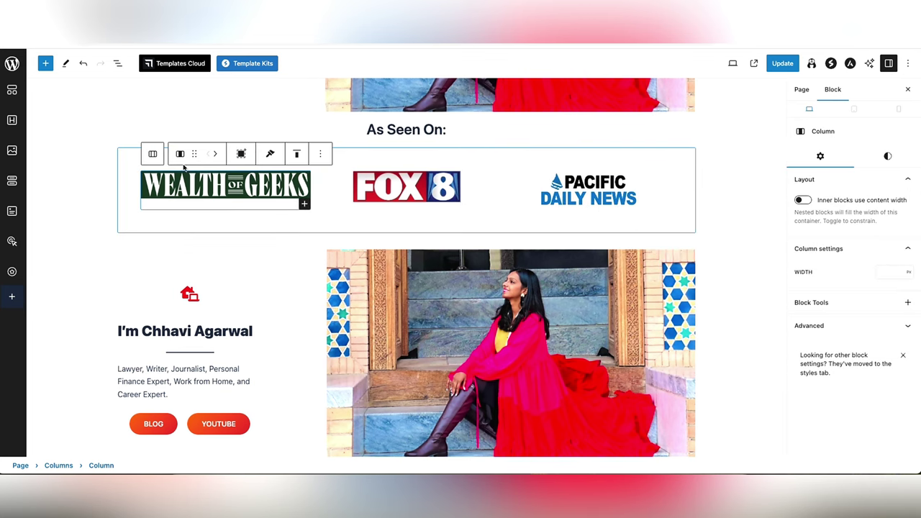
- Add an empty block after the As Seen On logo row
click(131, 162)
scroll(131, 162, up, 3)
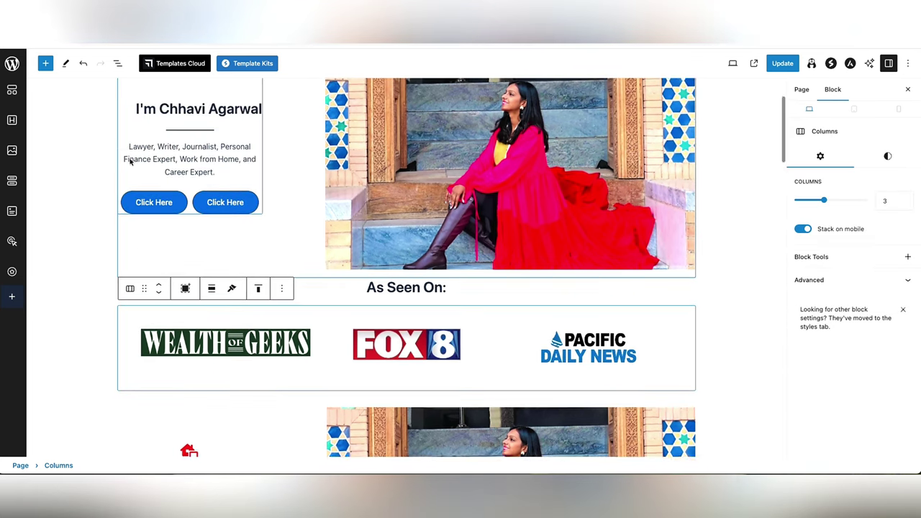
scroll(130, 162, down, 3)
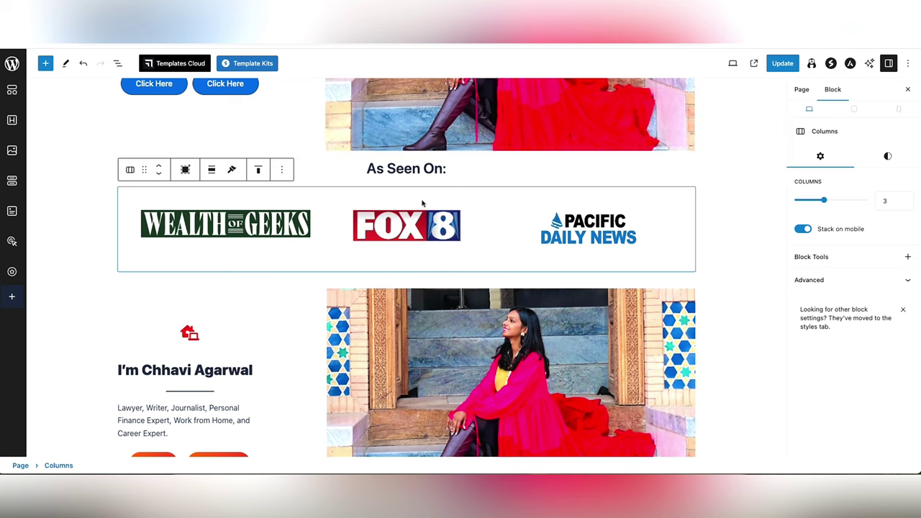
scroll(422, 201, down, 1)
key(Return)
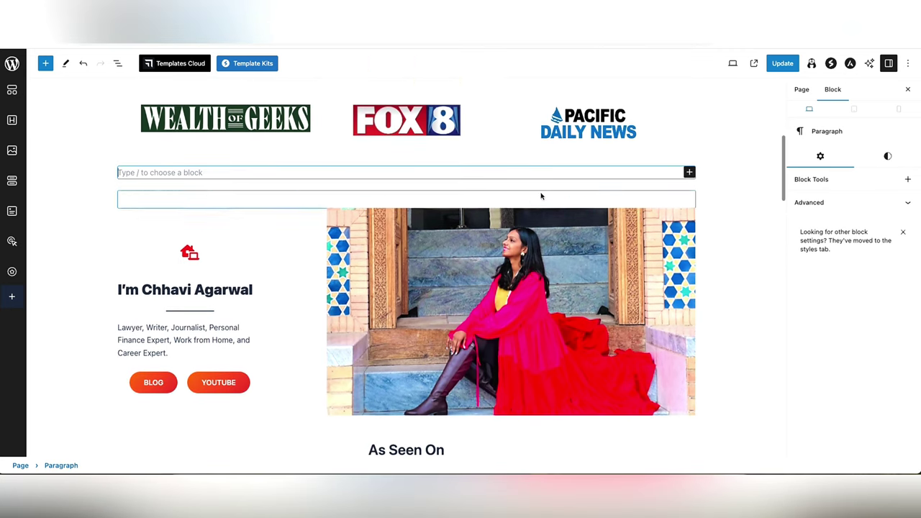
- Duplicate the logo row twice, then undo the extra copies
click(485, 99)
scroll(447, 98, up, 1)
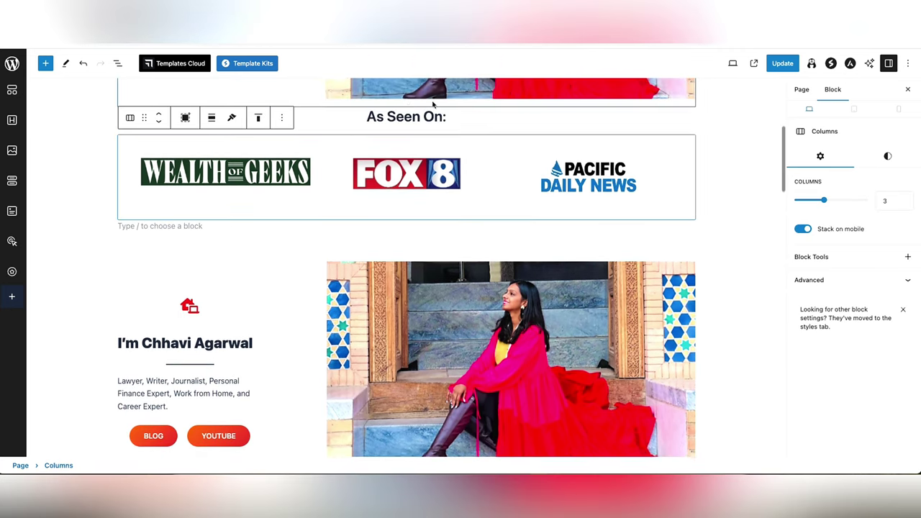
click(281, 126)
click(294, 173)
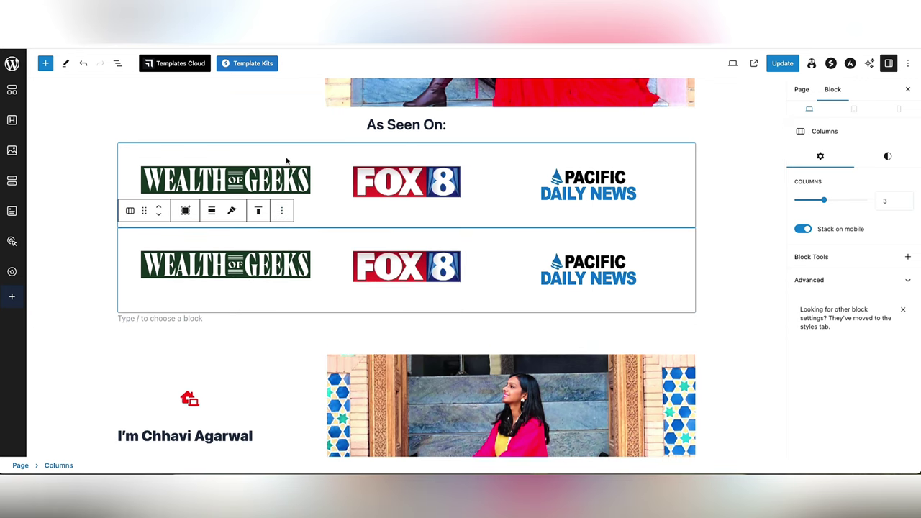
click(281, 210)
click(310, 261)
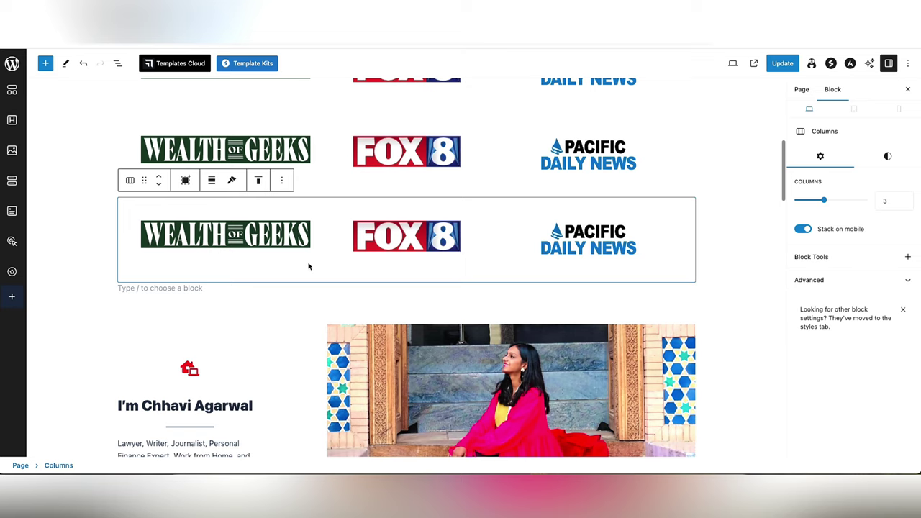
key(super+z)
key(super+z)
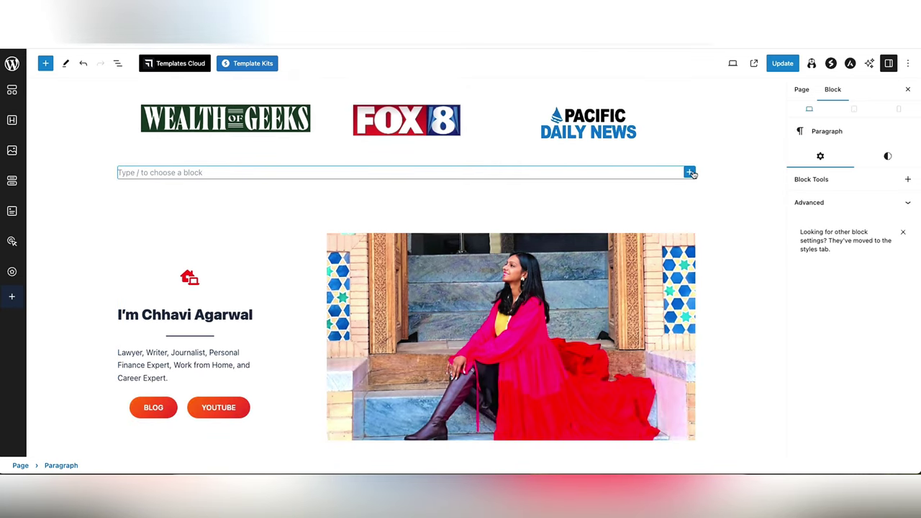
- Insert a spacer below the logos, shrink it to 31 px, then delete it
click(691, 173)
text(spac)
click(715, 245)
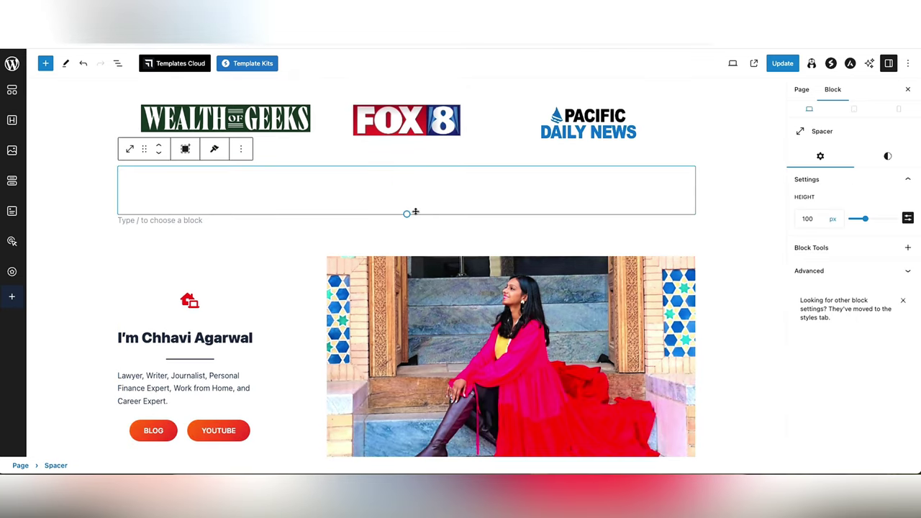
drag(415, 212, 412, 181)
key(Delete)
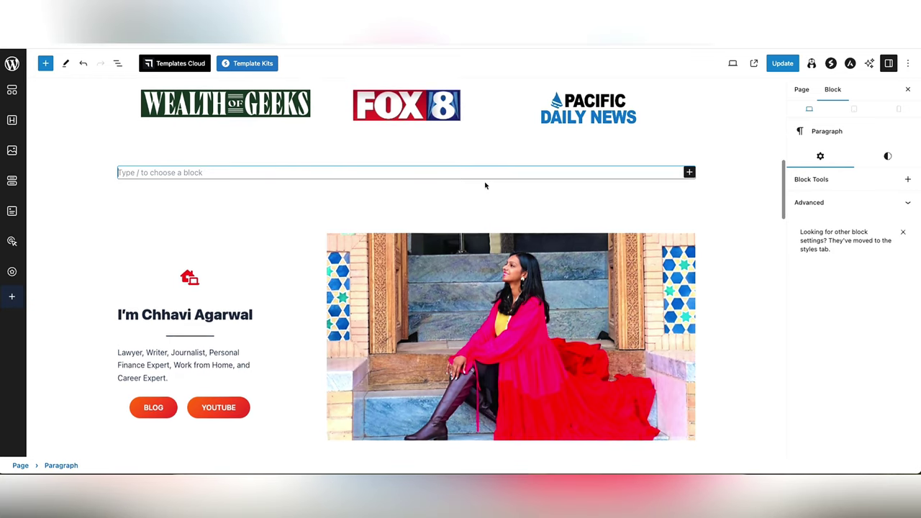
- Replace the placeholder with a Media & Text block holding the mountain photo, and narrow its image column
scroll(485, 185, down, 10)
scroll(485, 185, up, 10)
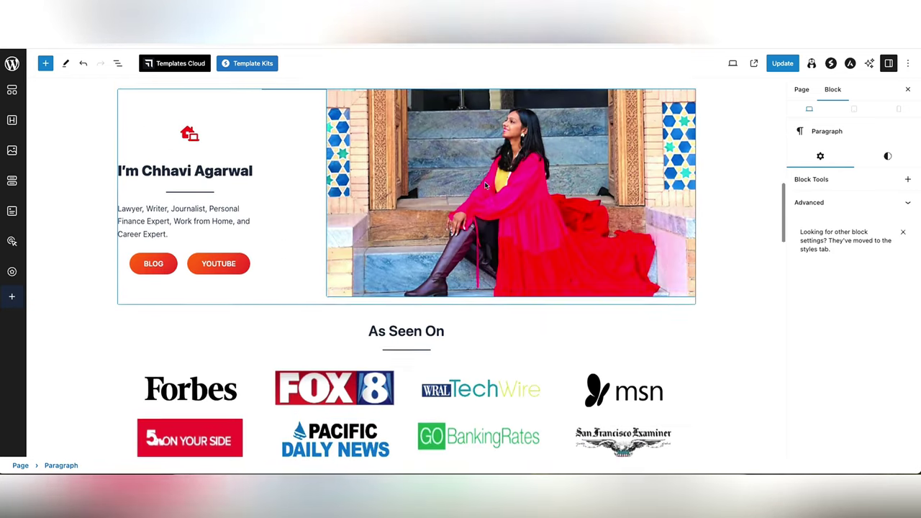
click(690, 254)
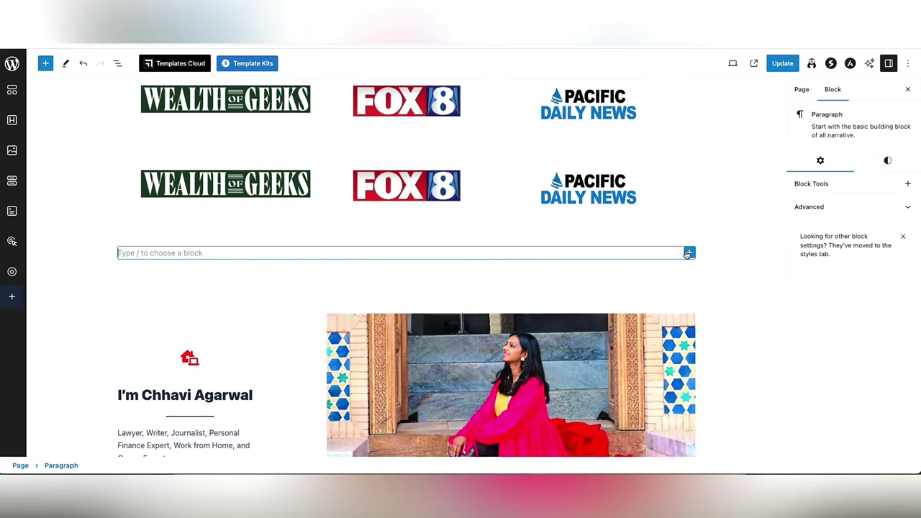
click(690, 253)
text(me)
click(725, 314)
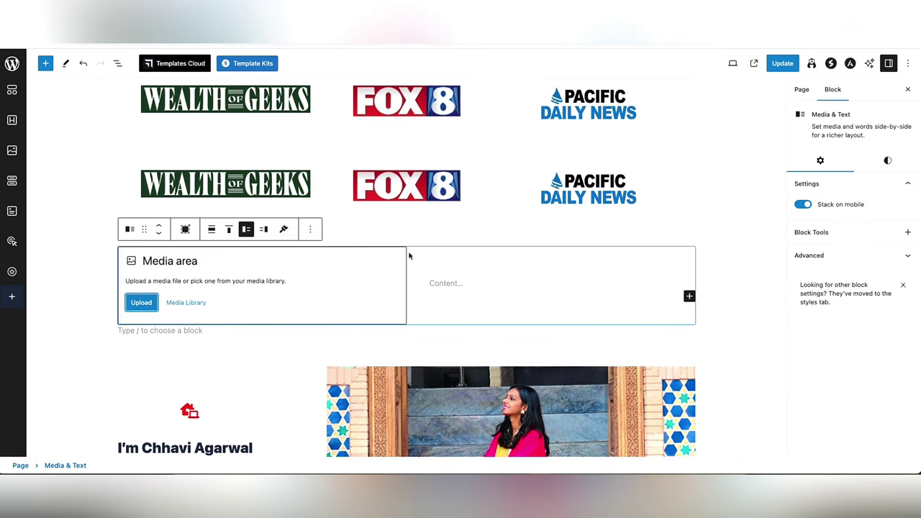
click(183, 303)
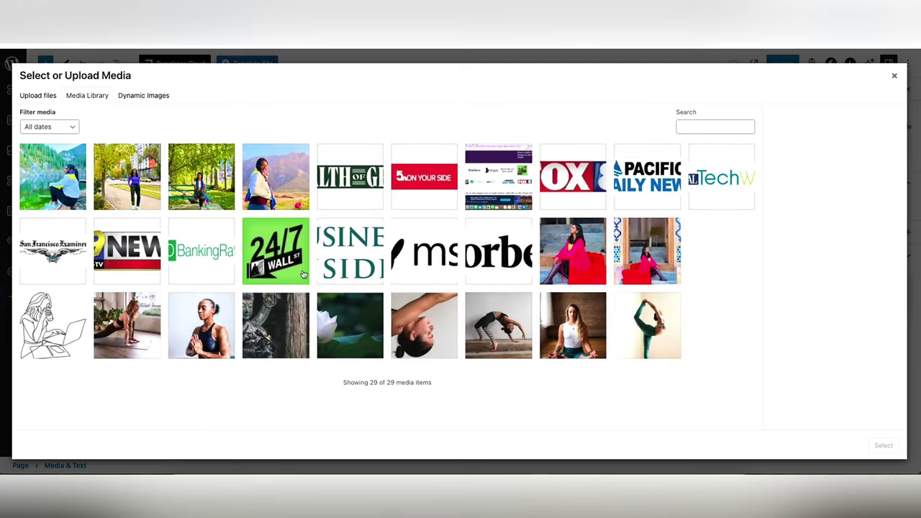
click(272, 191)
click(867, 444)
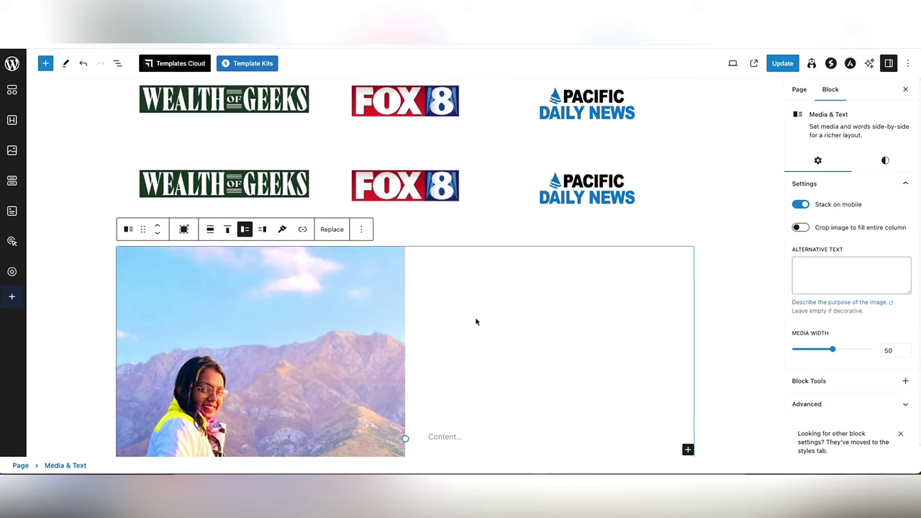
scroll(475, 319, down, 3)
drag(404, 250, 257, 188)
click(353, 148)
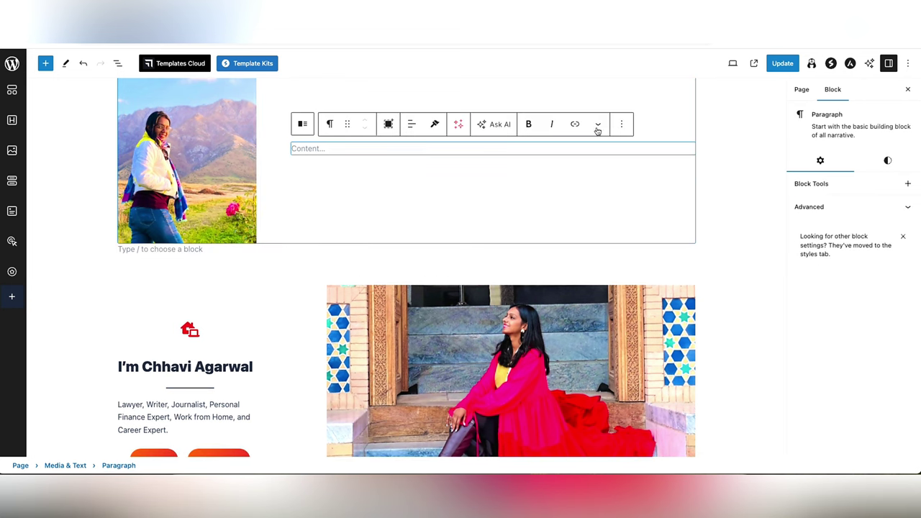
click(622, 122)
key(Escape)
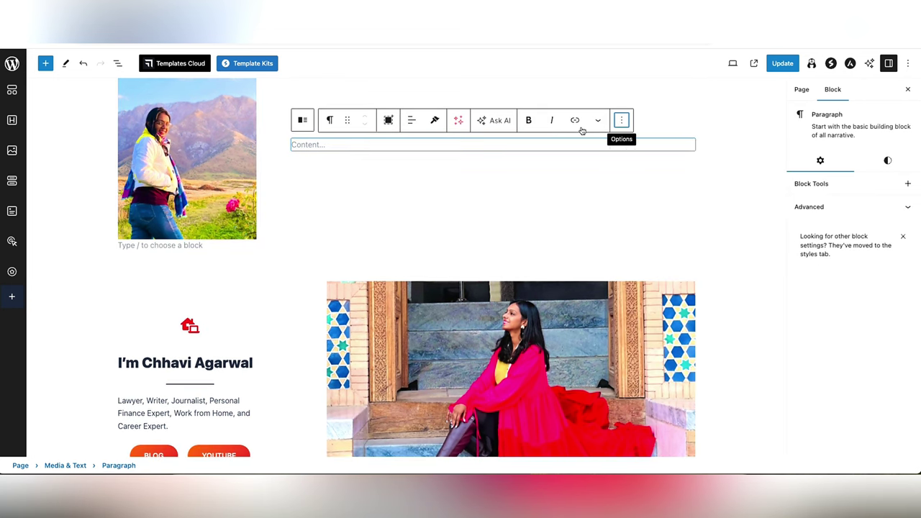
click(330, 120)
click(350, 164)
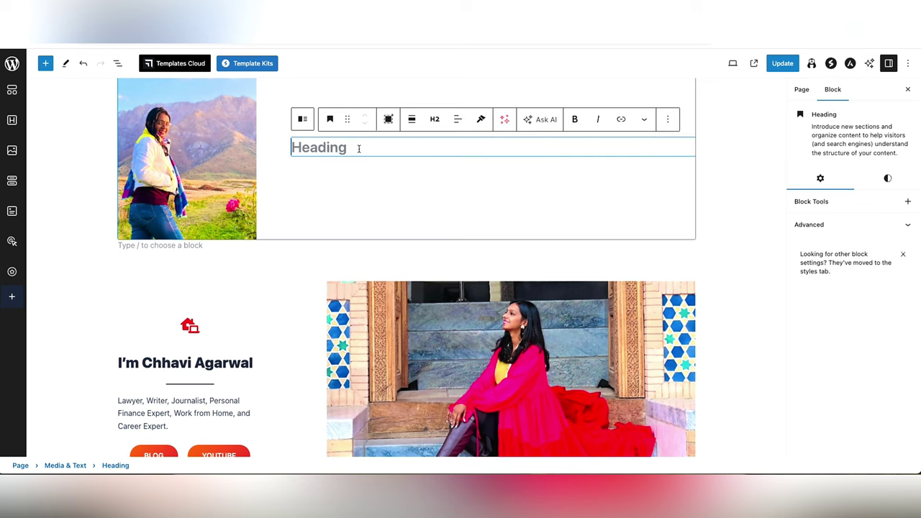
scroll(374, 146, down, 10)
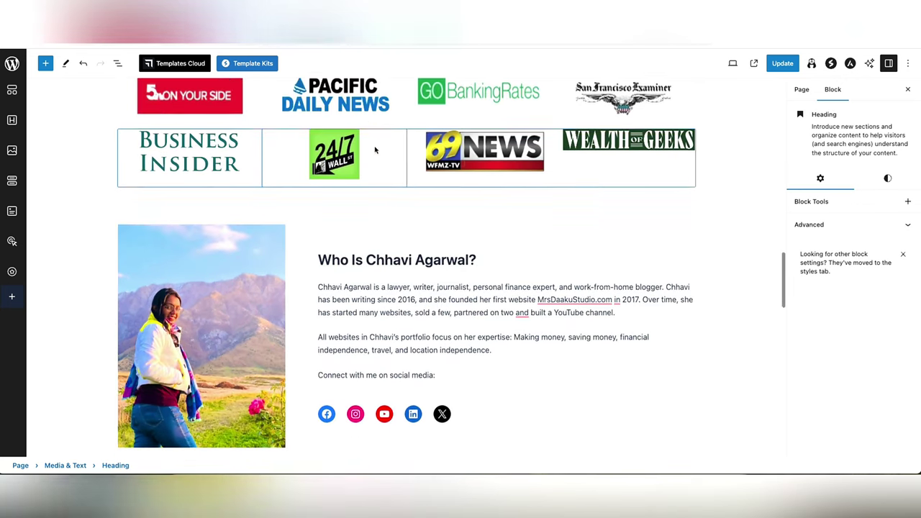
triple_click(367, 221)
key(ctrl+c)
scroll(369, 219, up, 10)
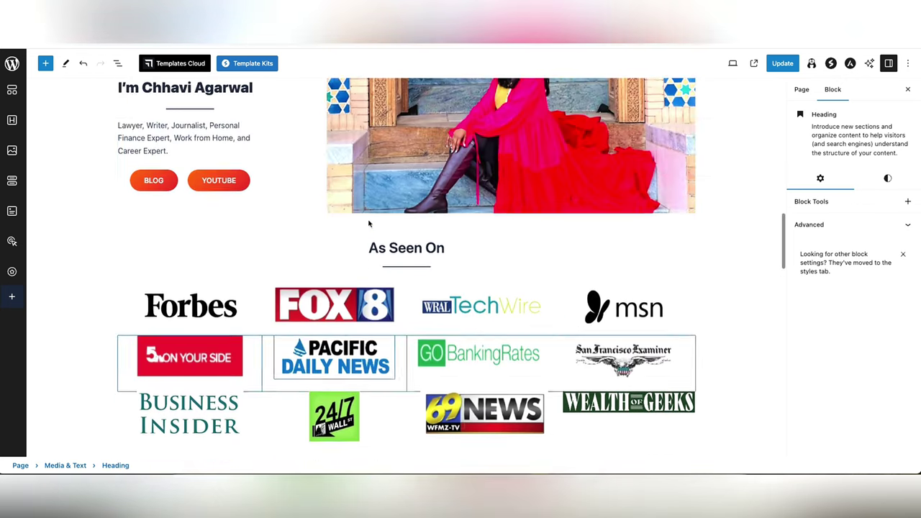
click(342, 122)
key(ctrl+v)
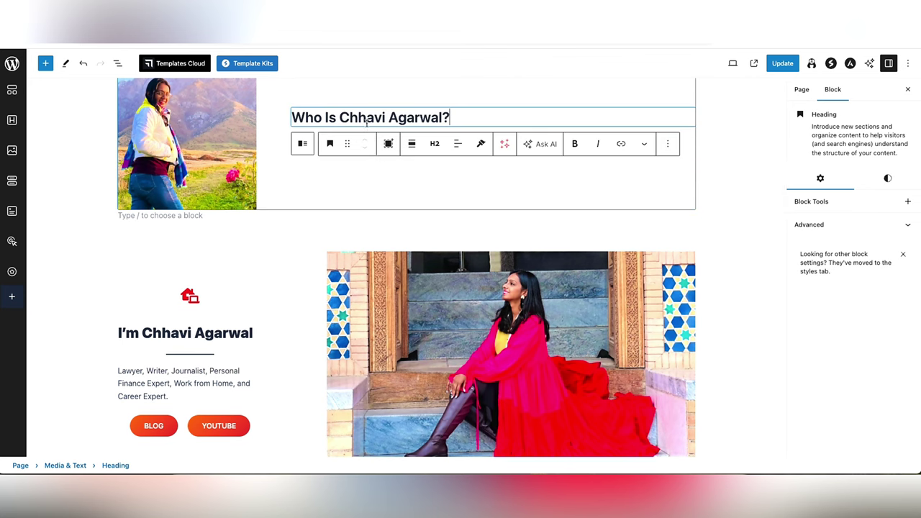
key(Return)
- Type the placeholder paragraph 'xyazas' under the heading and start a new line
scroll(444, 142, up, 3)
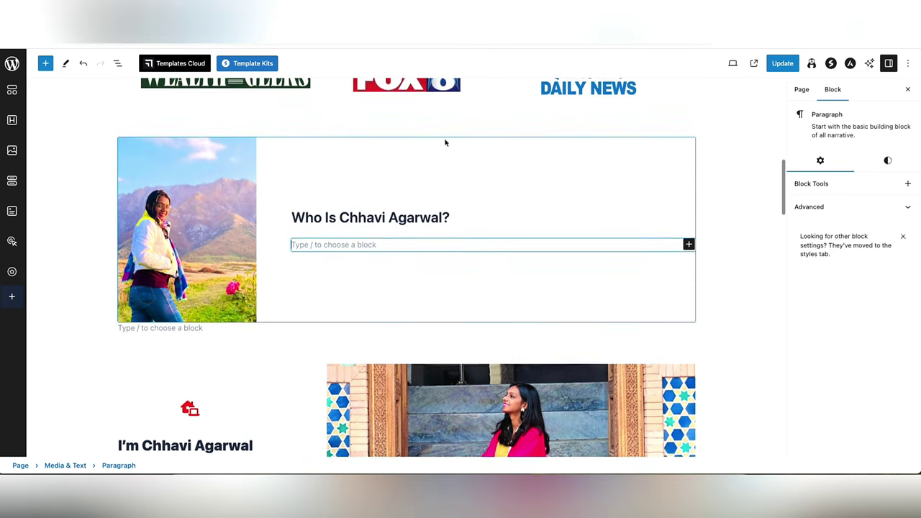
click(689, 253)
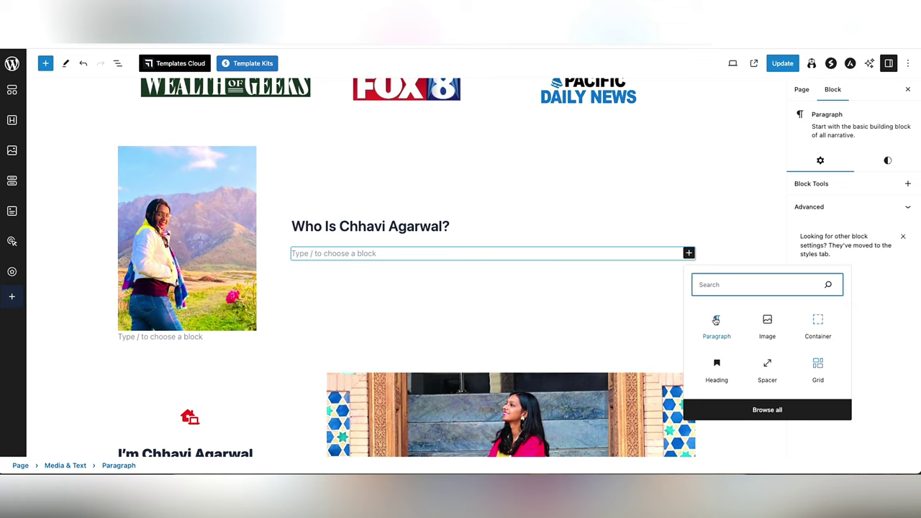
click(689, 253)
text(xyaza)
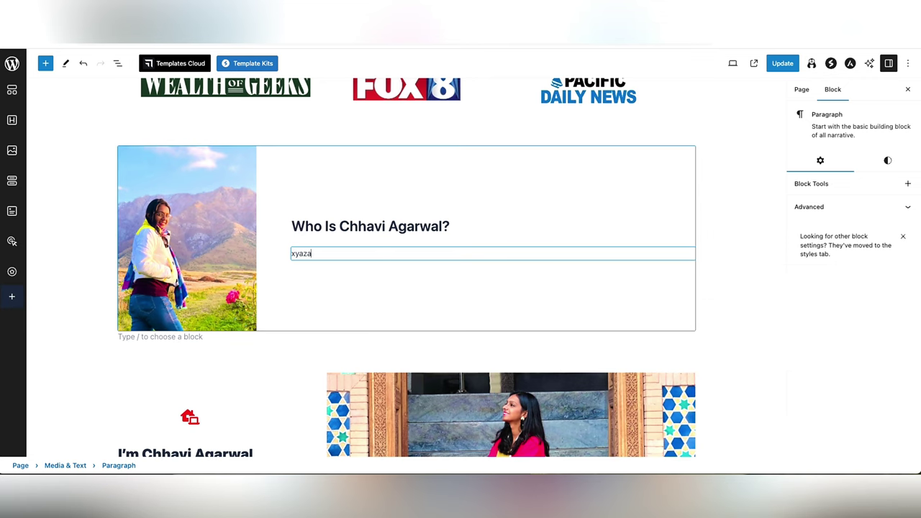
text(s)
key(Return)
- Insert a Social Icons block and add an X icon to it
click(689, 254)
text(socia)
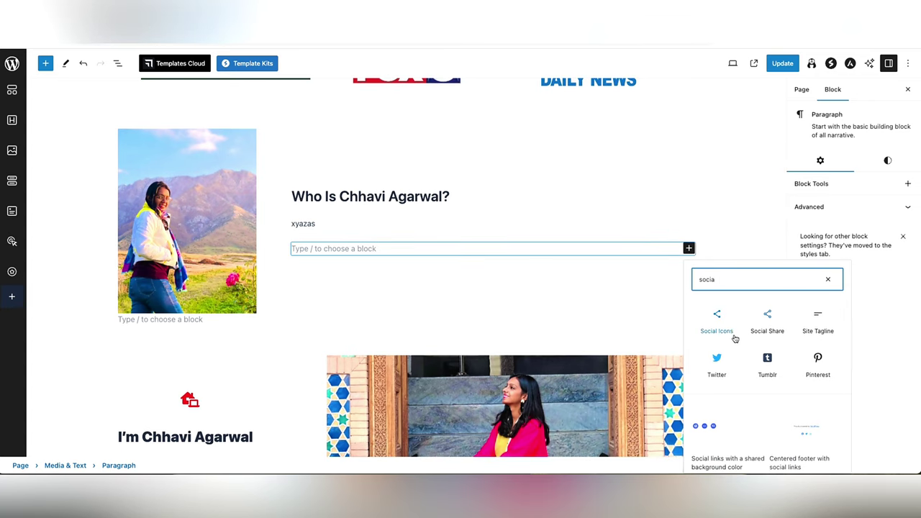
click(718, 327)
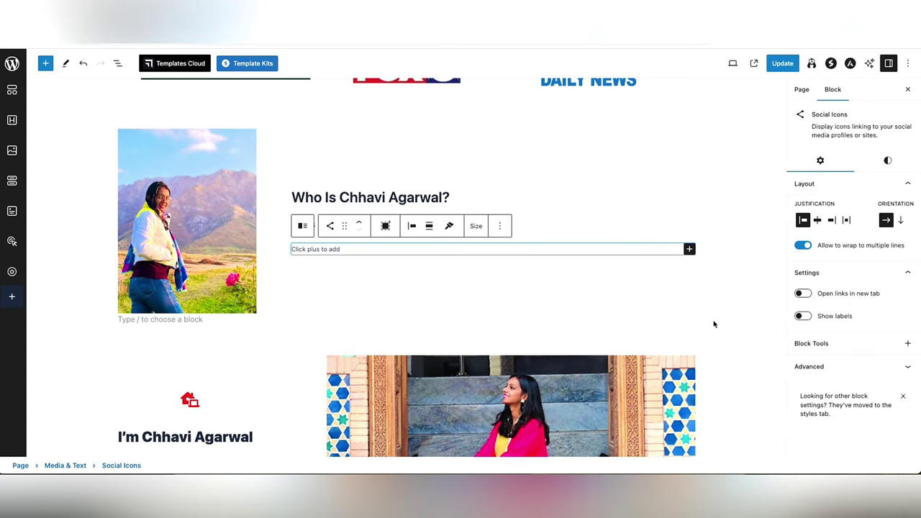
click(689, 249)
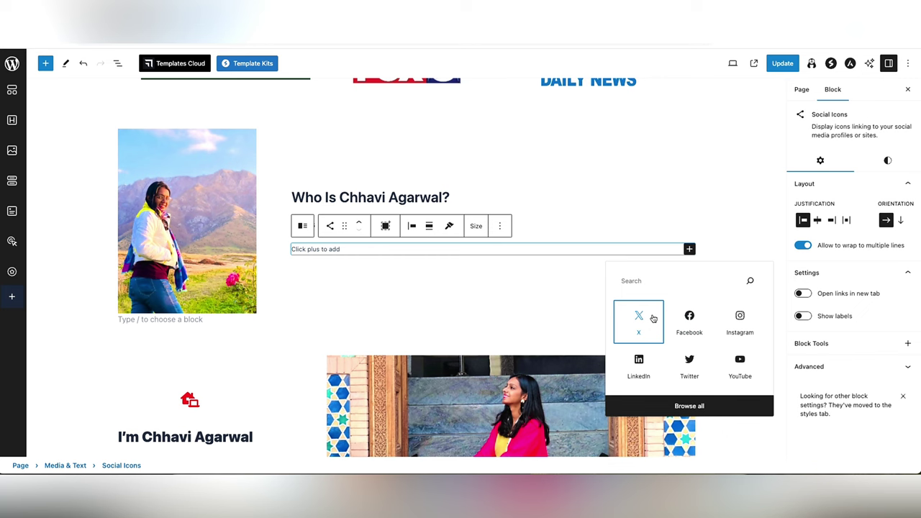
click(652, 319)
- Add Facebook and Instagram icons to the Social Icons row
click(644, 269)
click(687, 264)
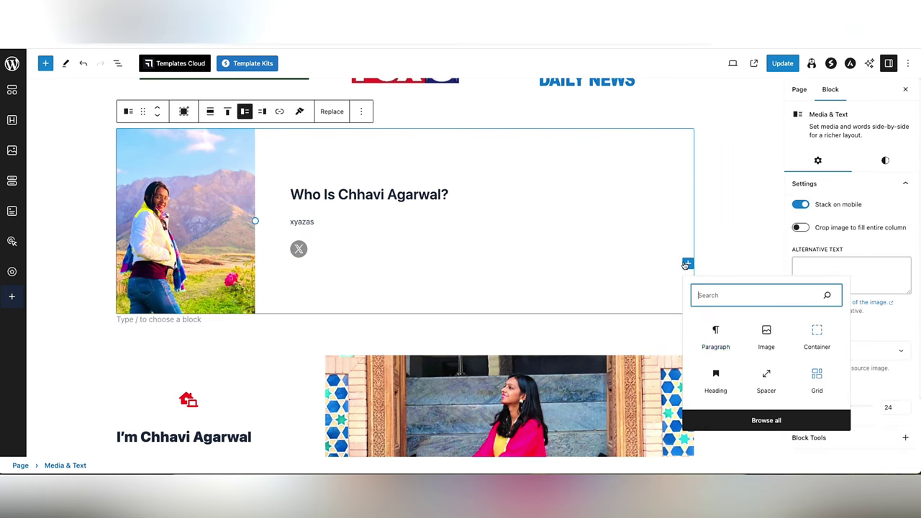
click(342, 249)
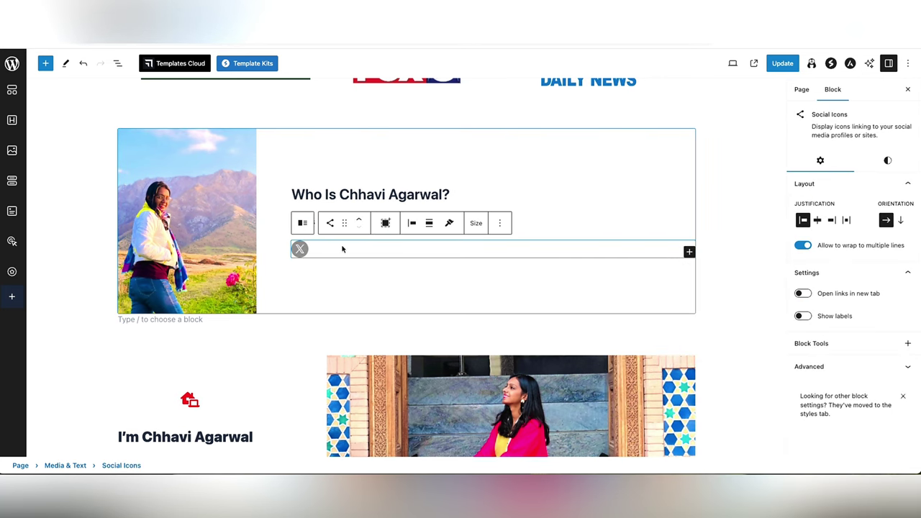
click(689, 251)
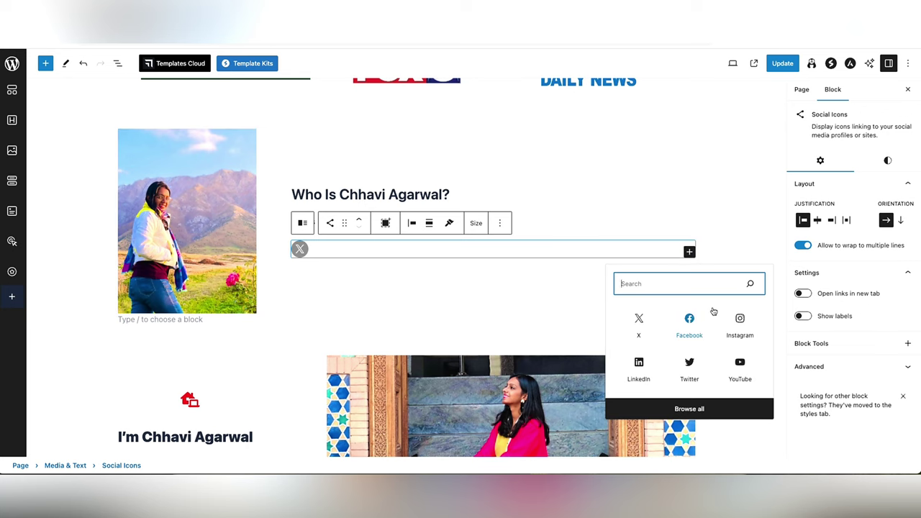
click(691, 315)
click(607, 253)
click(689, 251)
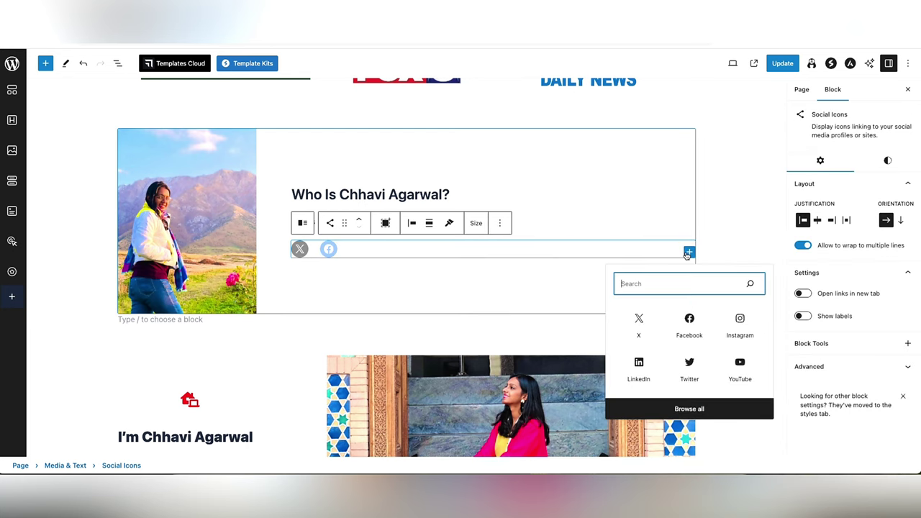
click(733, 331)
- Select the Instagram icon's link field, then deselect all blocks
click(372, 270)
click(358, 249)
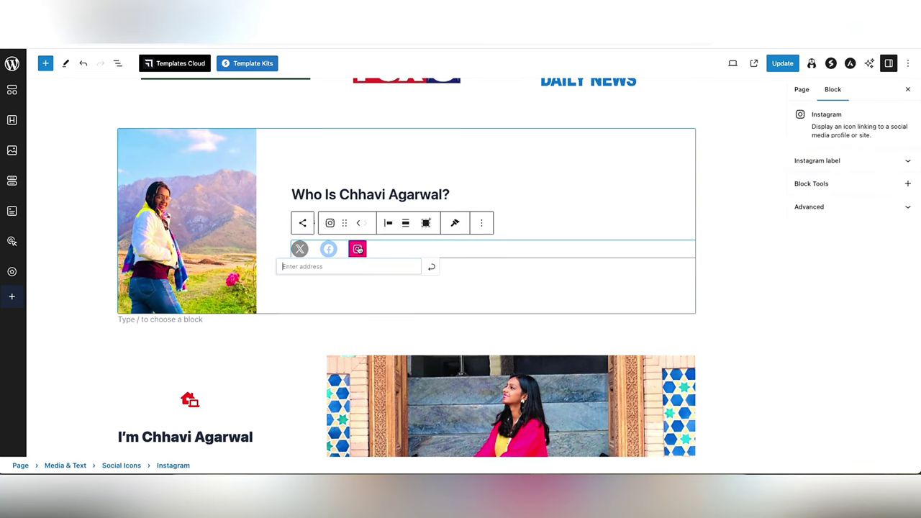
click(351, 267)
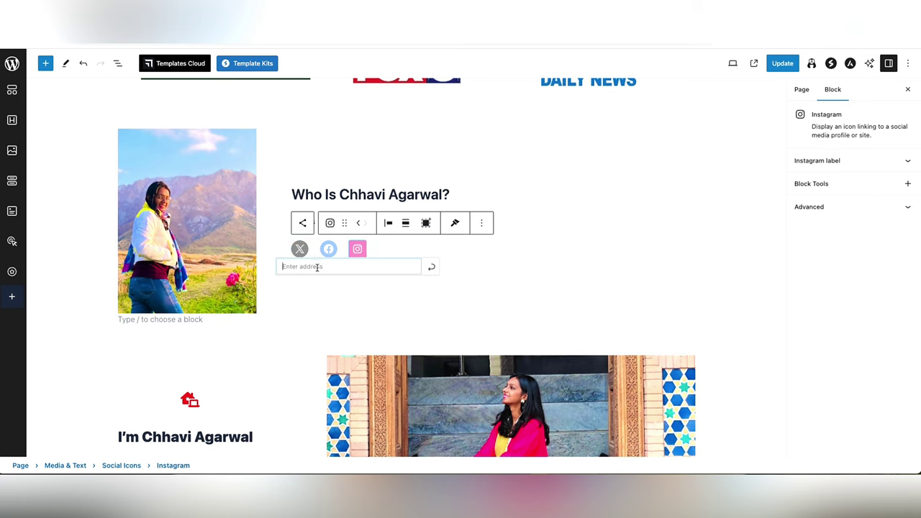
click(314, 289)
click(83, 255)
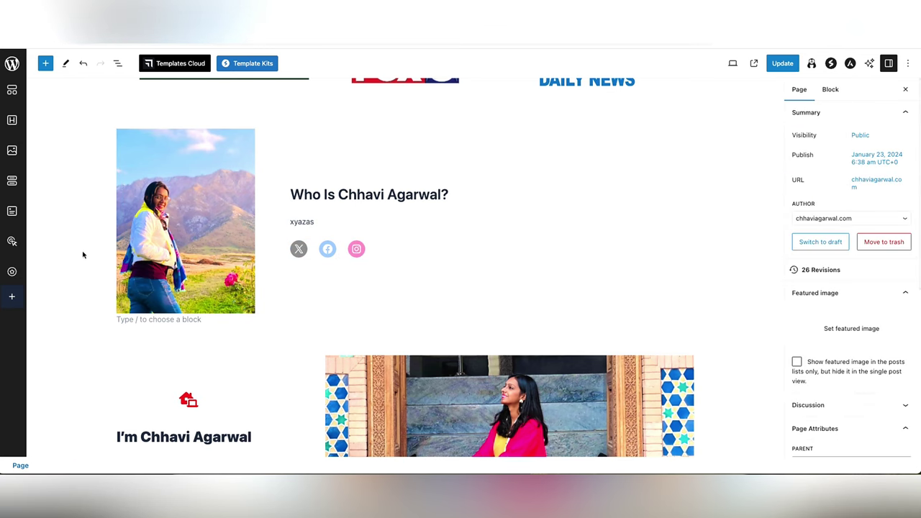
- Replace the empty paragraph below the Who Is section with a two-container Grid block
scroll(83, 255, down, 5)
scroll(83, 255, down, 8)
scroll(83, 254, up, 10)
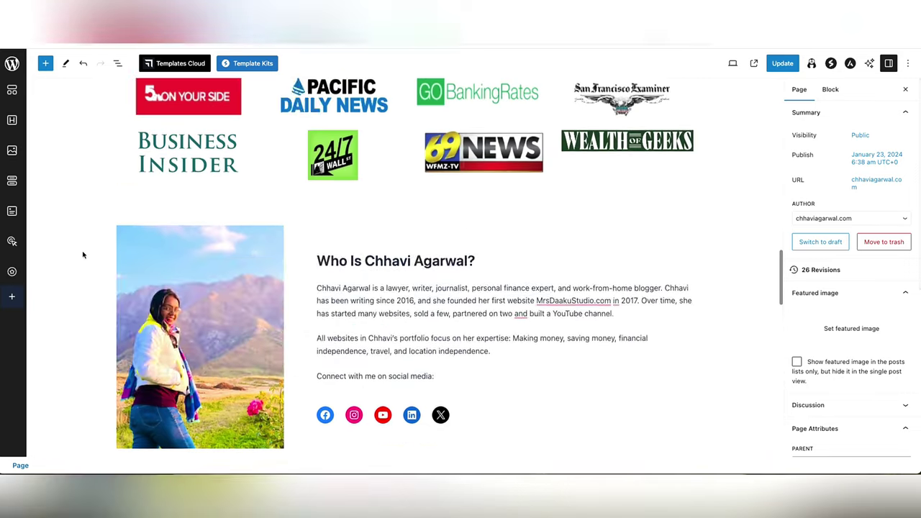
scroll(83, 255, down, 10)
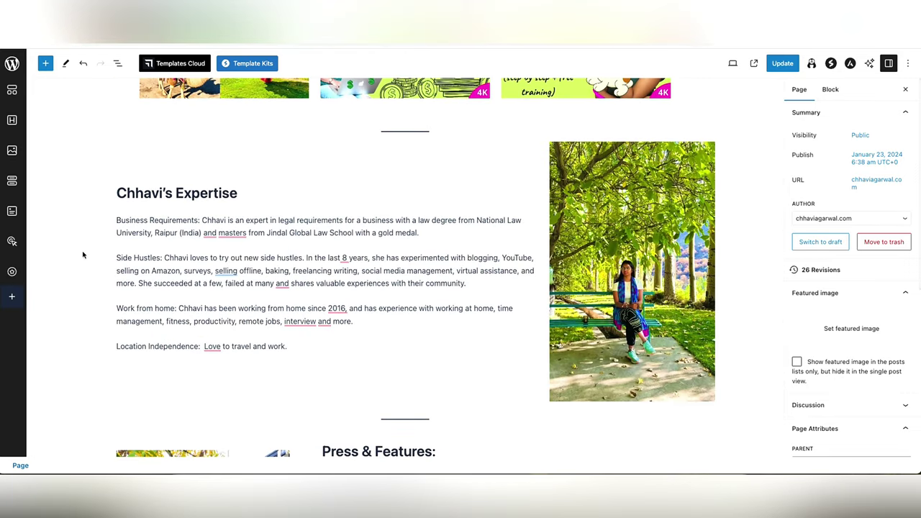
scroll(539, 289, up, 8)
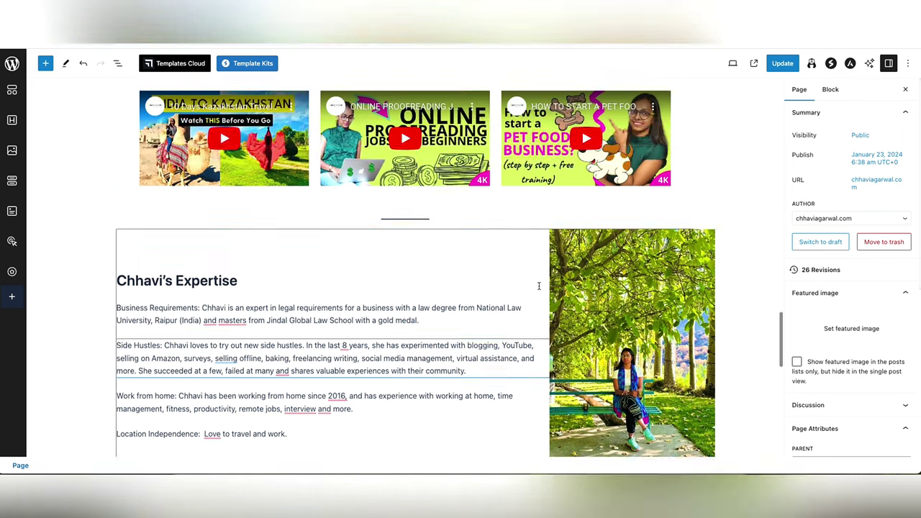
scroll(540, 289, up, 4)
click(432, 308)
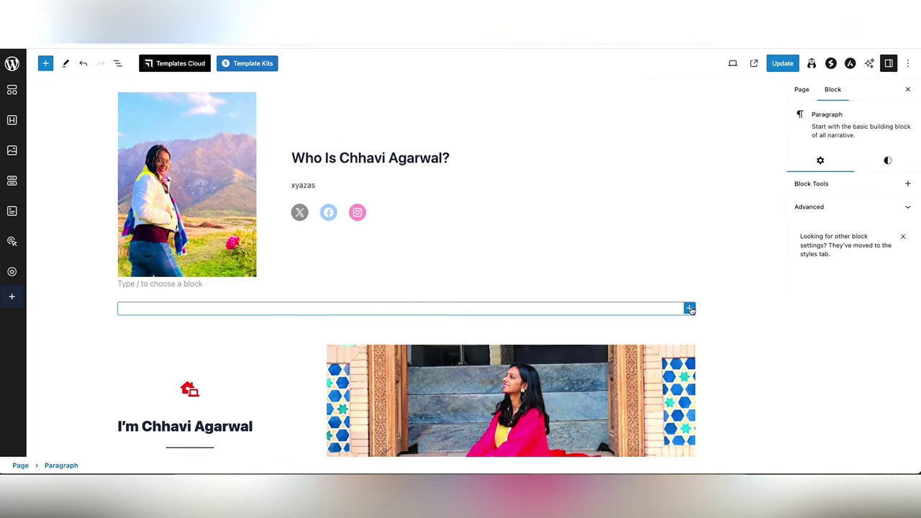
click(689, 309)
text(gr)
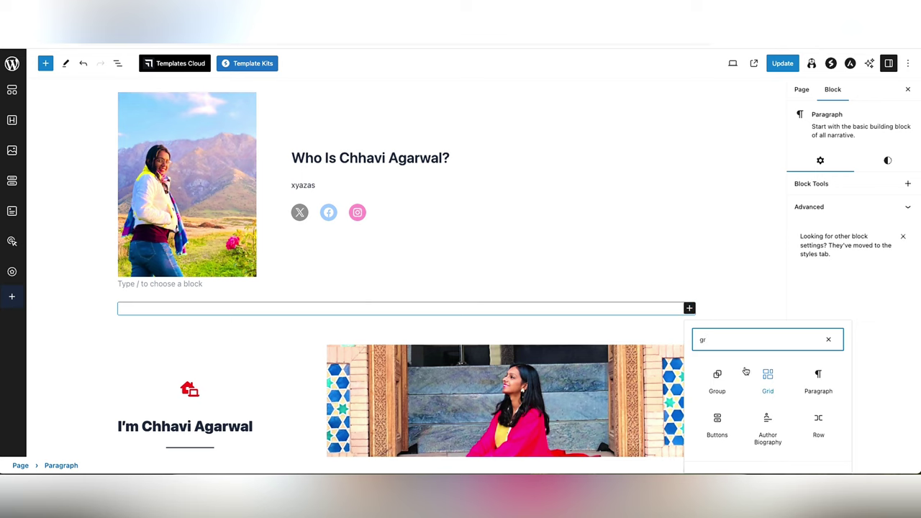
click(766, 380)
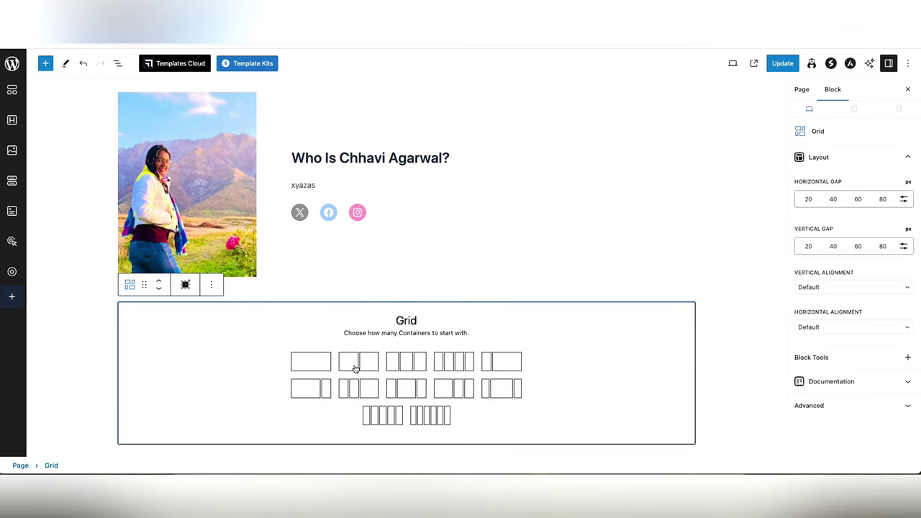
click(307, 390)
- Put the chhavi-3 park-bench photo in the right grid container and drag it larger
click(617, 311)
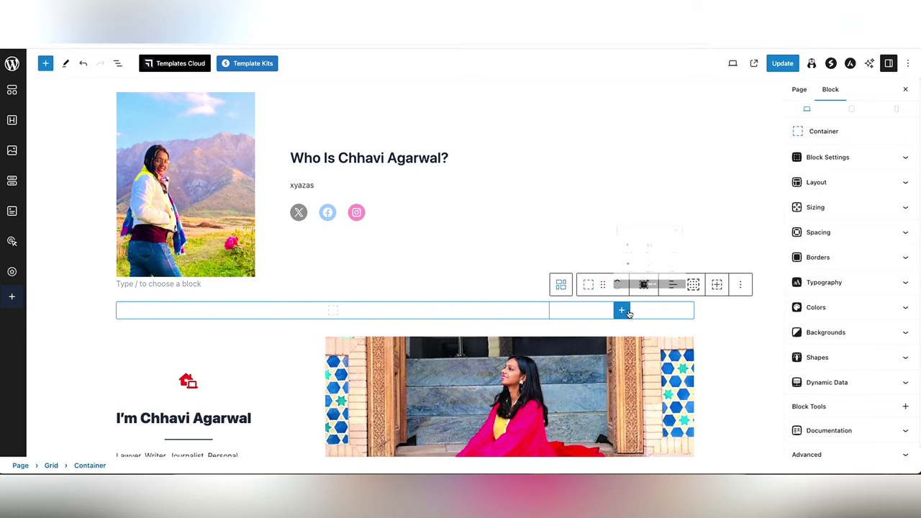
click(622, 310)
click(697, 201)
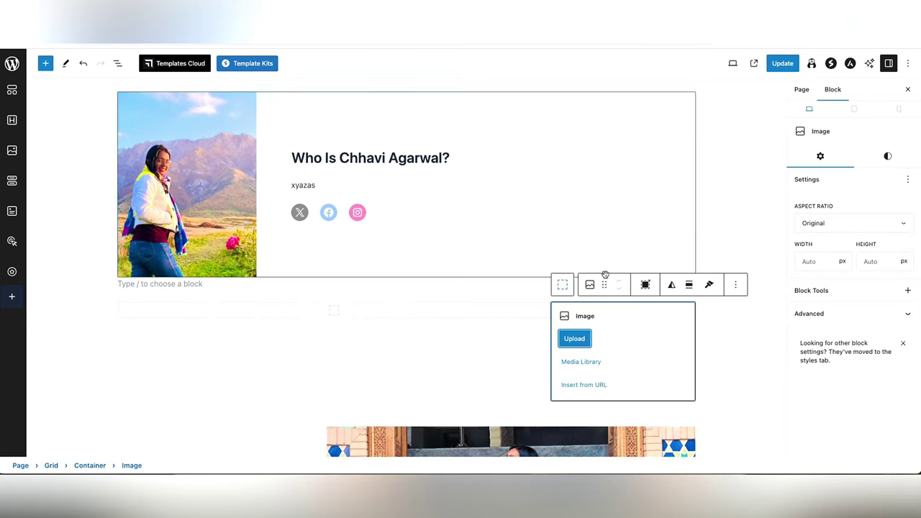
click(583, 362)
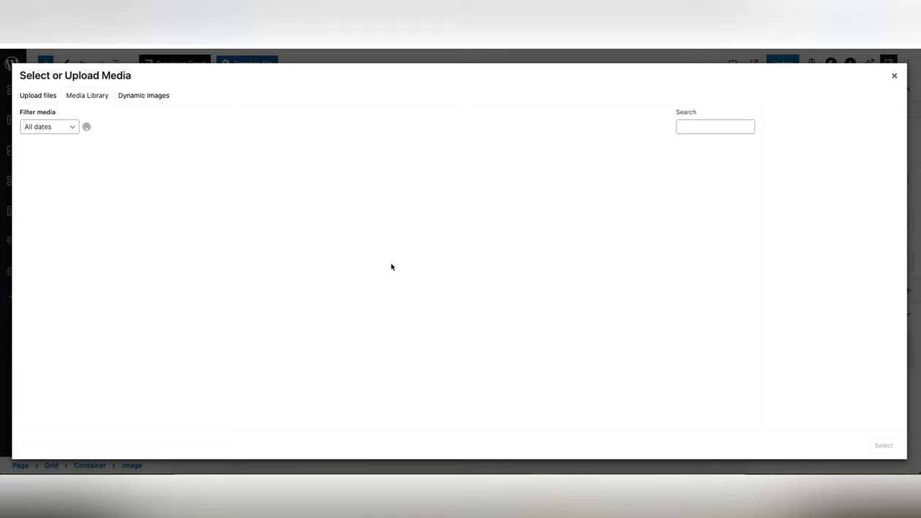
click(205, 205)
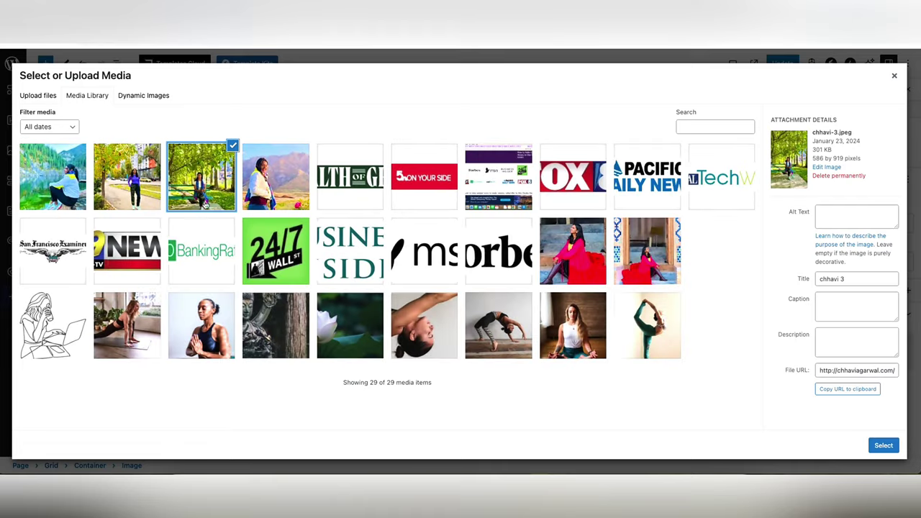
click(885, 445)
scroll(506, 354, down, 2)
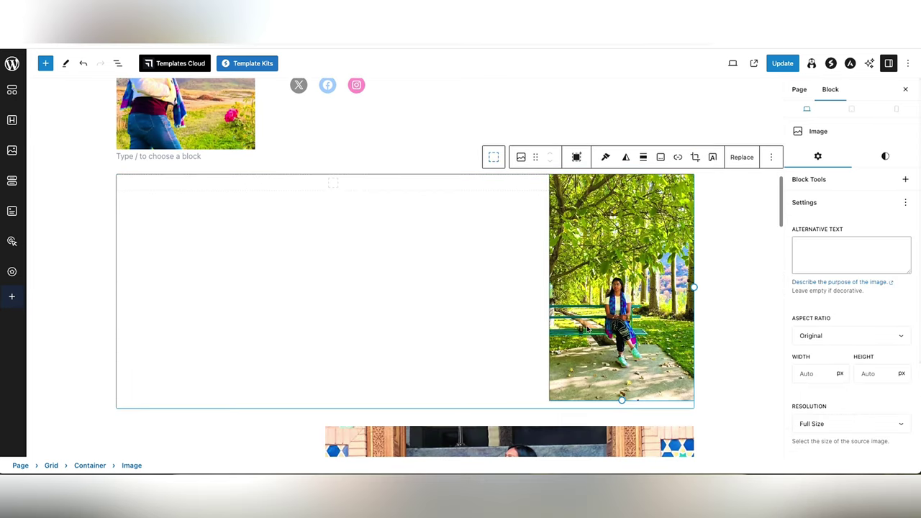
drag(617, 404, 626, 415)
click(442, 353)
scroll(422, 341, up, 5)
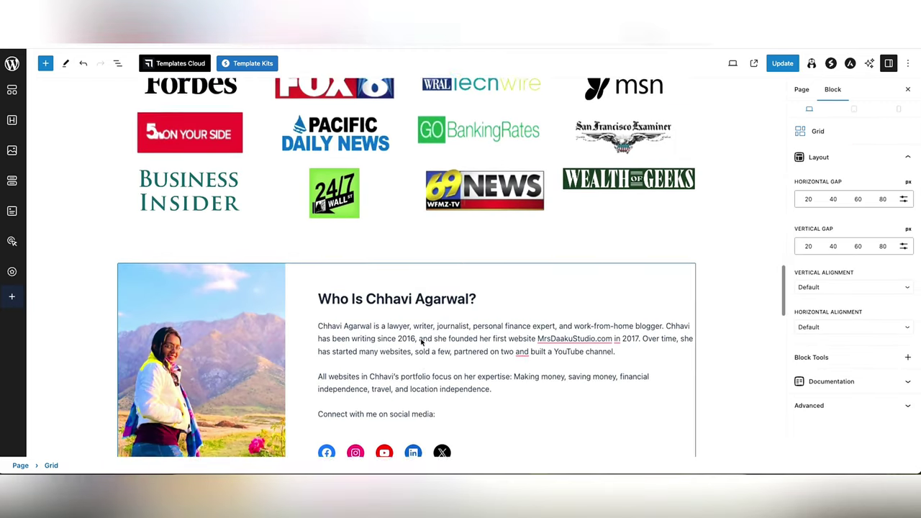
scroll(422, 341, down, 5)
scroll(422, 341, up, 15)
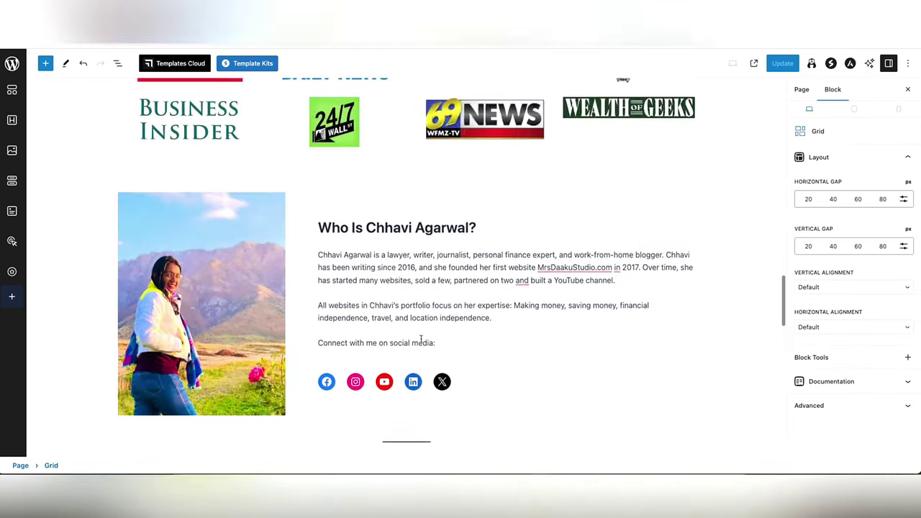
scroll(421, 341, up, 2)
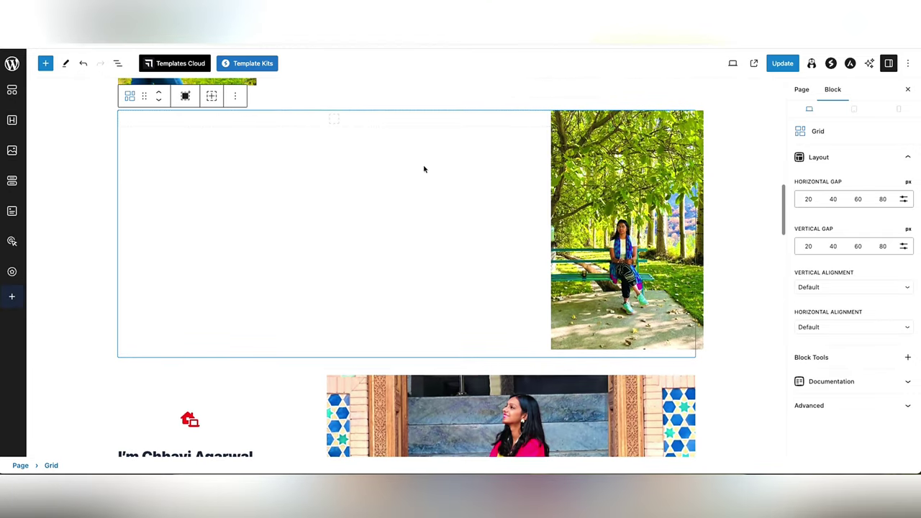
- Remove the Verse block accidentally inserted into the empty grid container
click(343, 126)
click(333, 119)
text(spa)
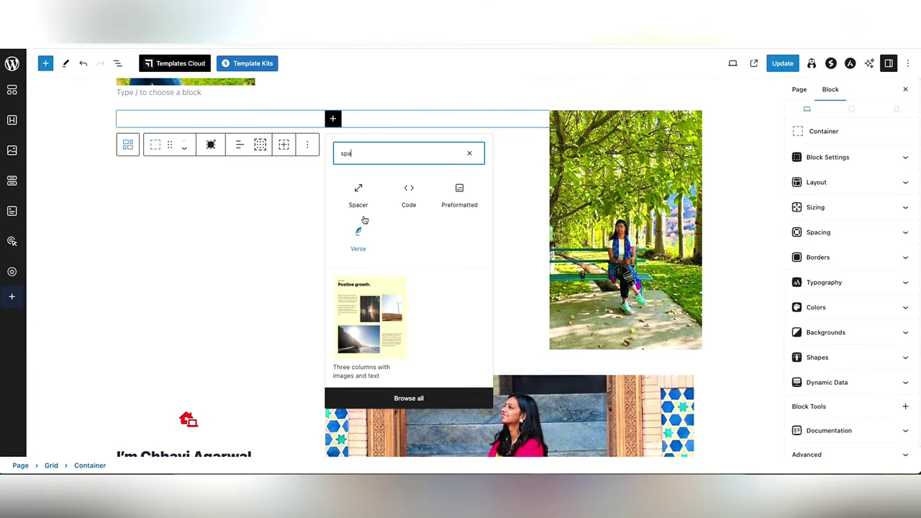
click(363, 221)
key(ctrl+z)
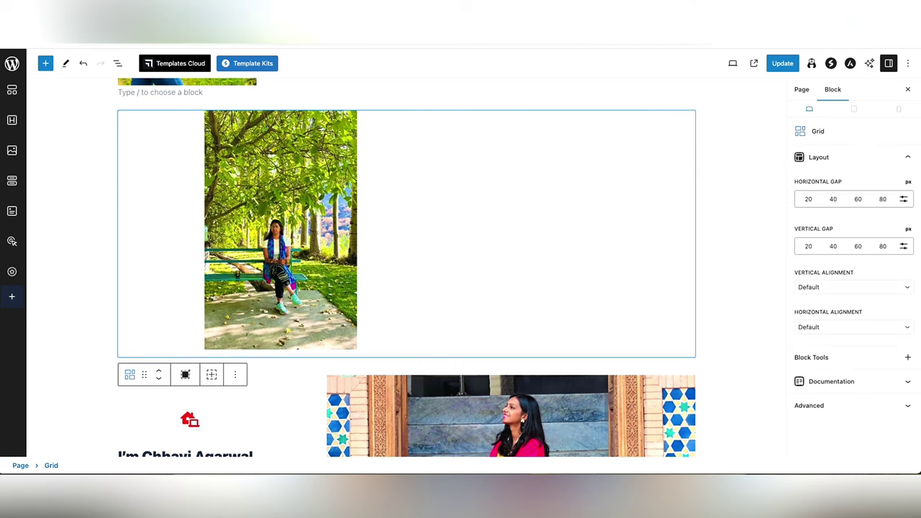
key(ctrl+shift+z)
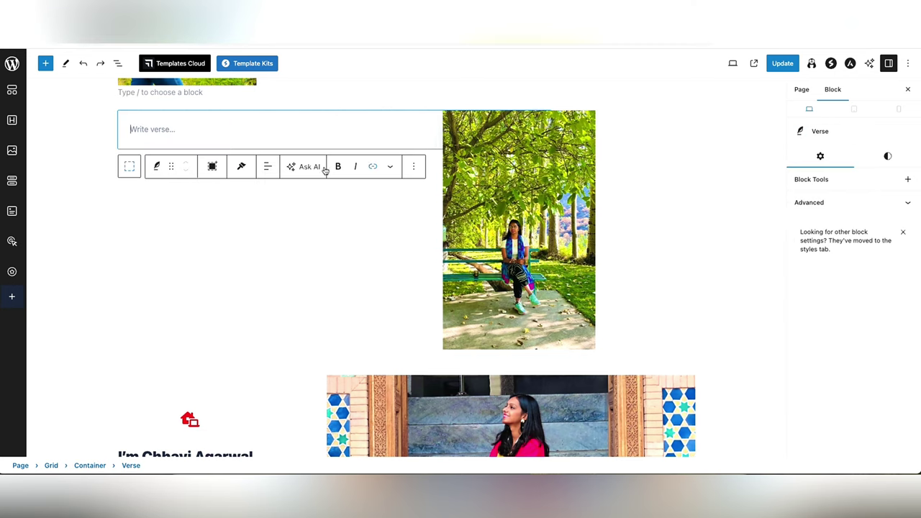
key(ctrl+z)
- Add a Spacer block to the left grid container
click(330, 121)
click(332, 119)
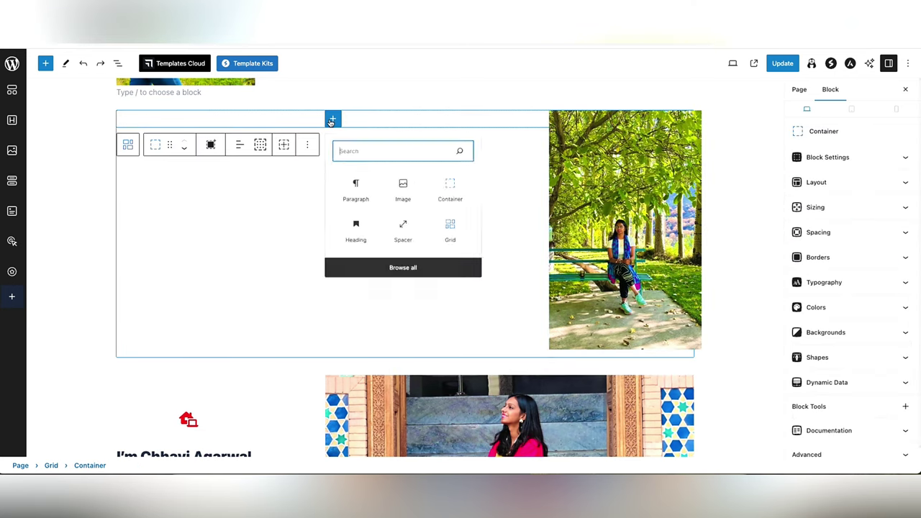
text(spa)
click(355, 196)
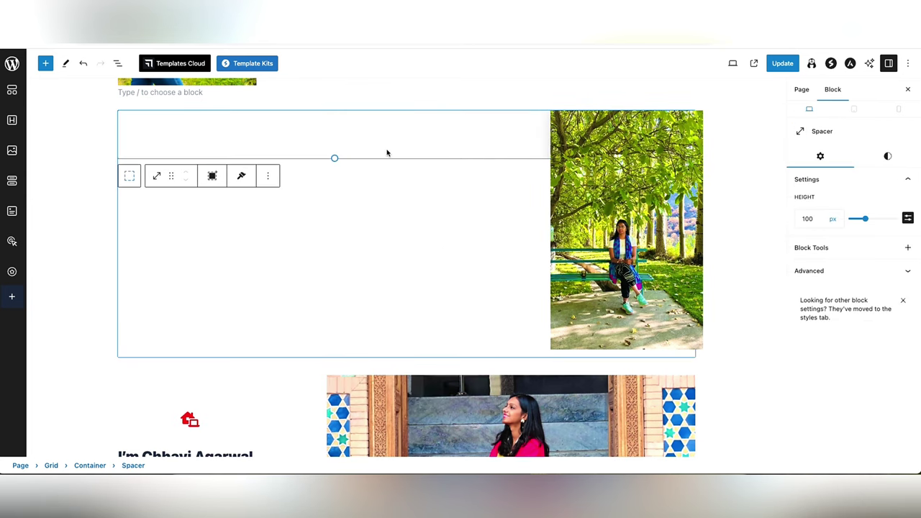
- Add a 'What Do I do' heading below the spacer, followed by an empty paragraph
click(544, 130)
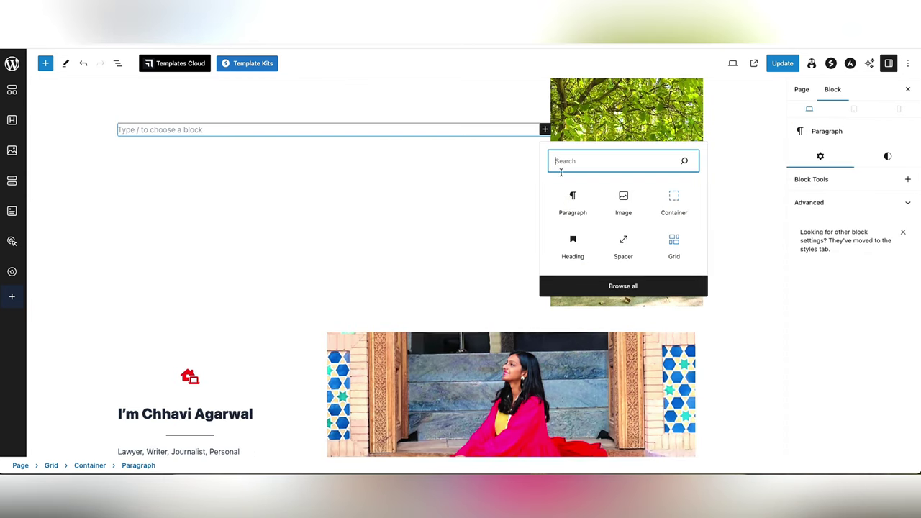
click(570, 205)
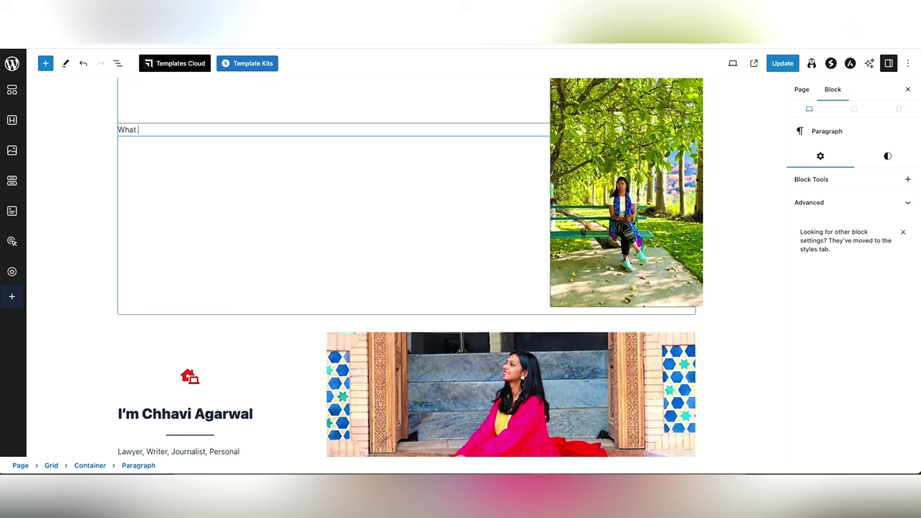
click(158, 109)
click(177, 150)
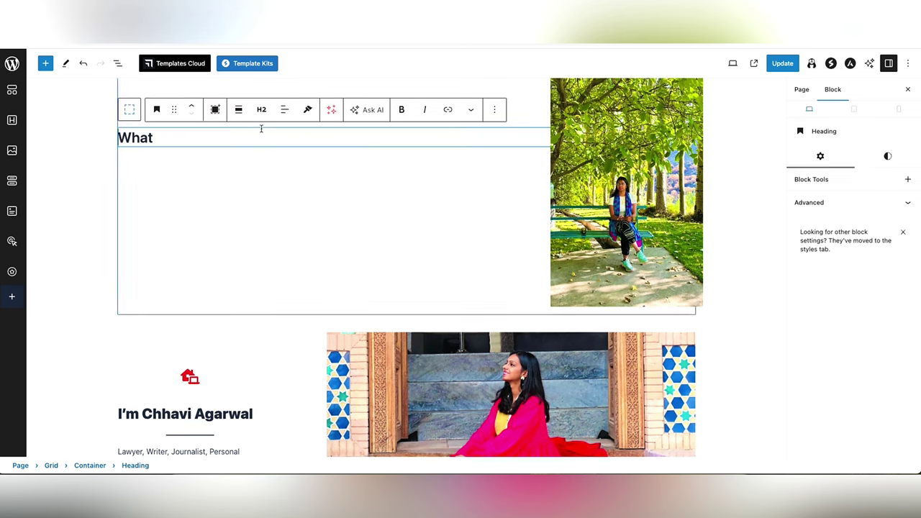
text(Do I do)
key(Return)
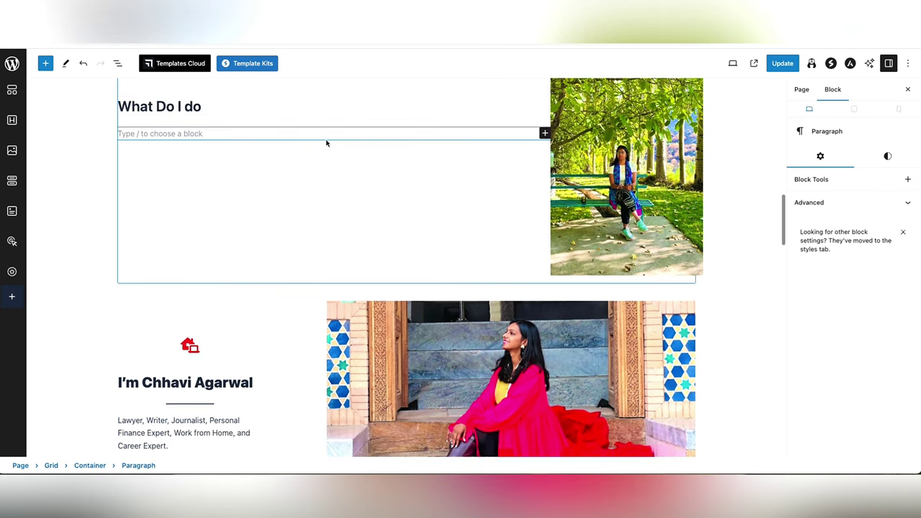
- Scroll up and down through the editor to review the rebuilt page sections
scroll(450, 183, down, 20)
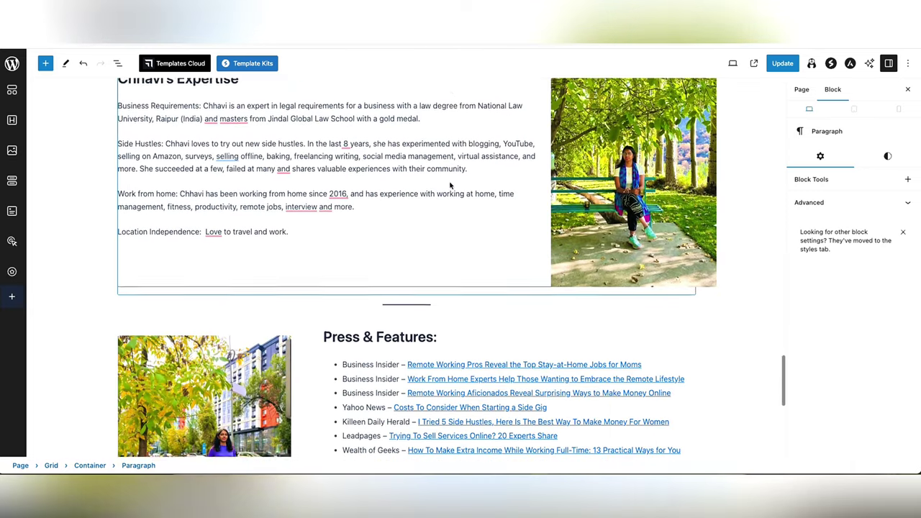
scroll(449, 184, down, 5)
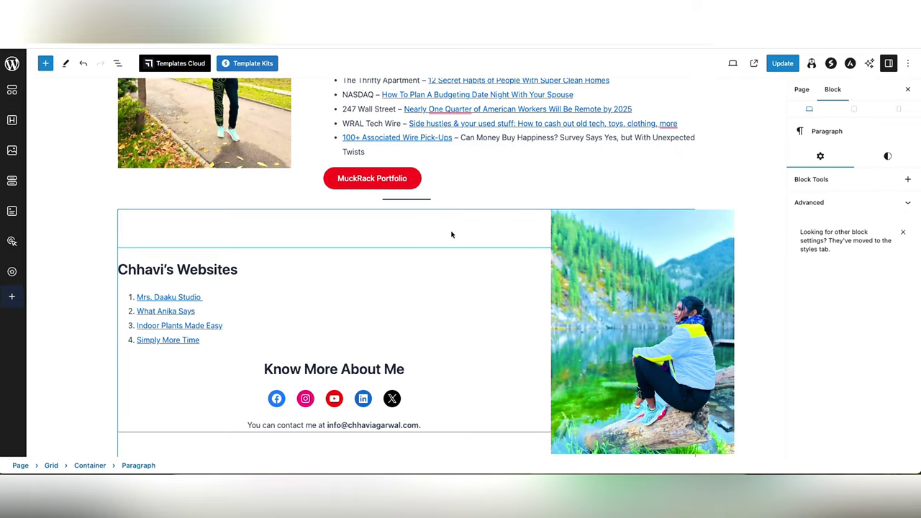
scroll(452, 234, up, 15)
scroll(452, 235, down, 4)
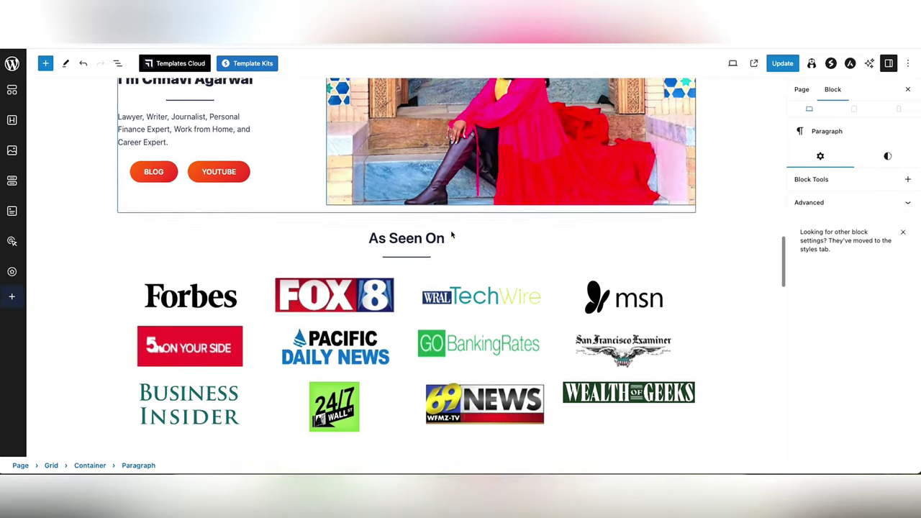
scroll(452, 235, down, 8)
scroll(452, 233, up, 1)
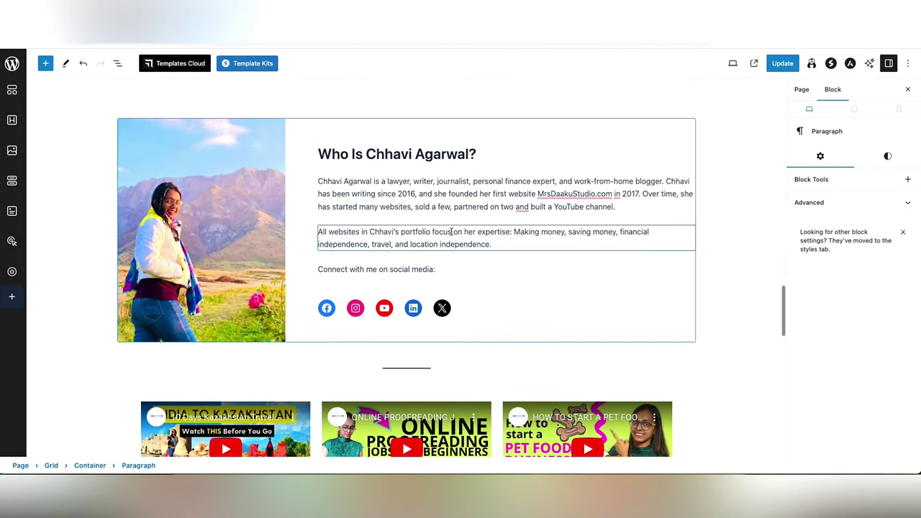
scroll(452, 233, up, 8)
scroll(452, 234, down, 12)
scroll(452, 234, up, 10)
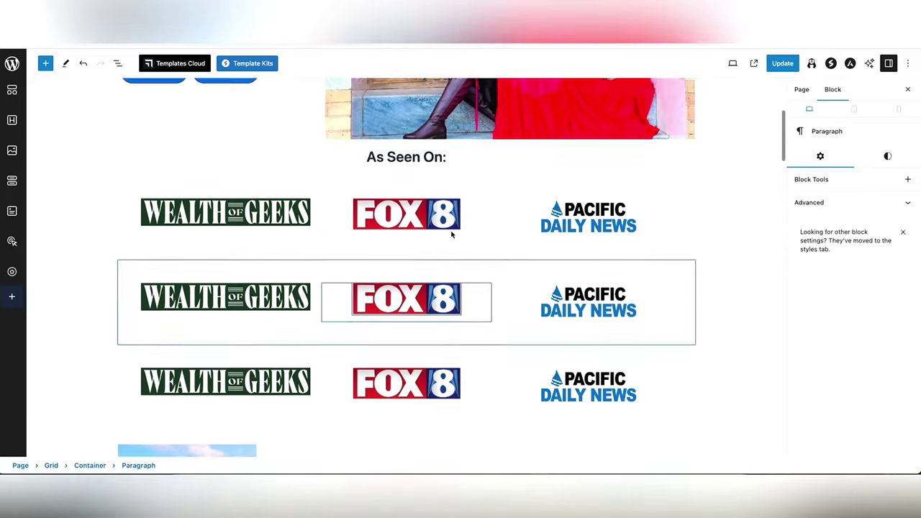
scroll(452, 235, up, 4)
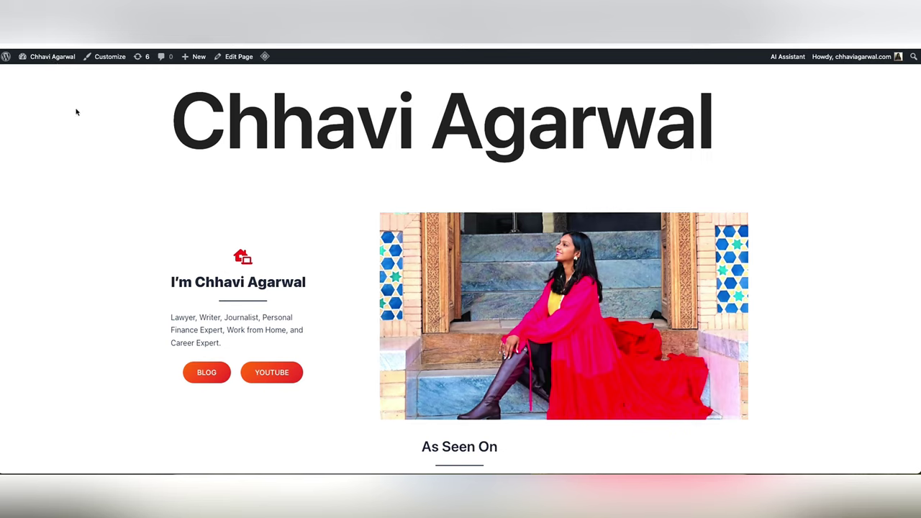
- From the Dashboard, open the Astra theme Customizer's Global settings panel
click(109, 56)
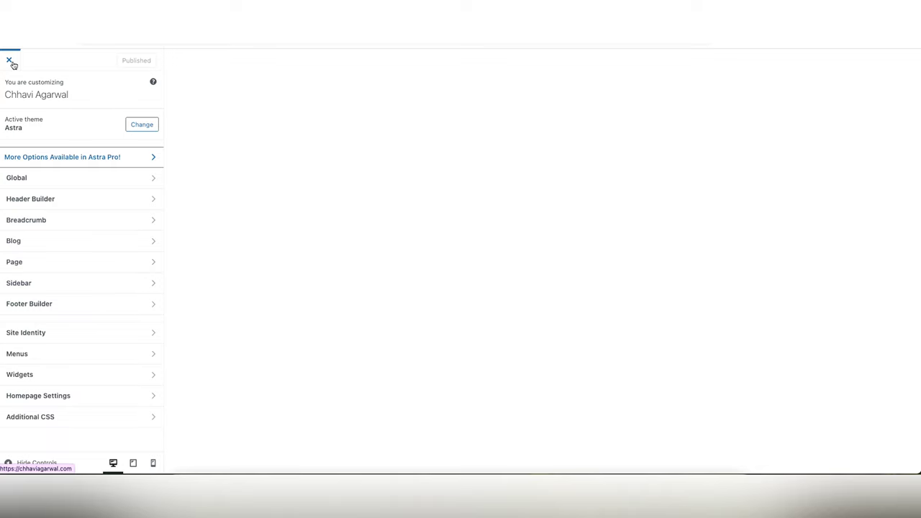
click(9, 61)
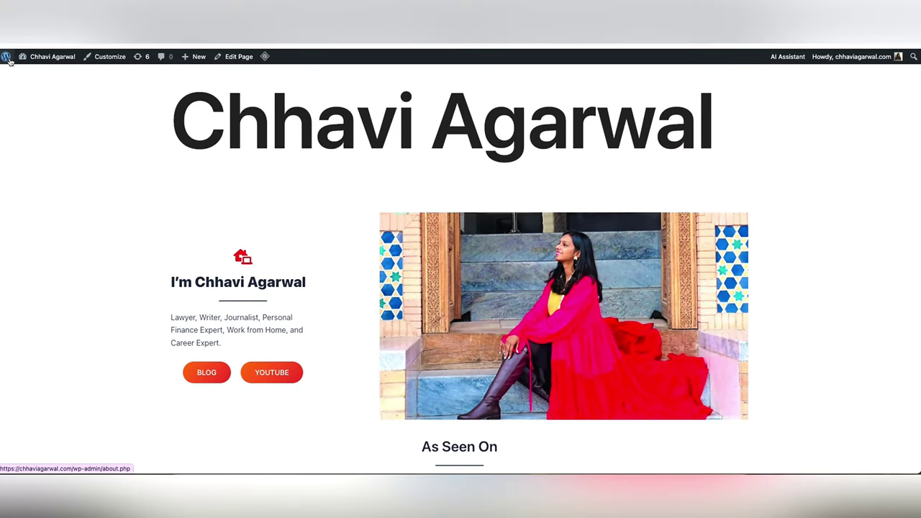
mouse_move(36, 59)
click(36, 75)
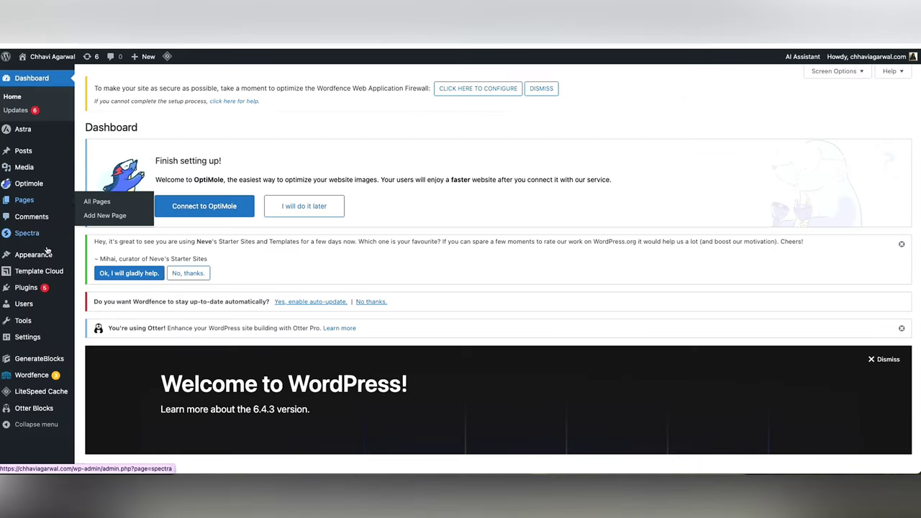
mouse_move(50, 259)
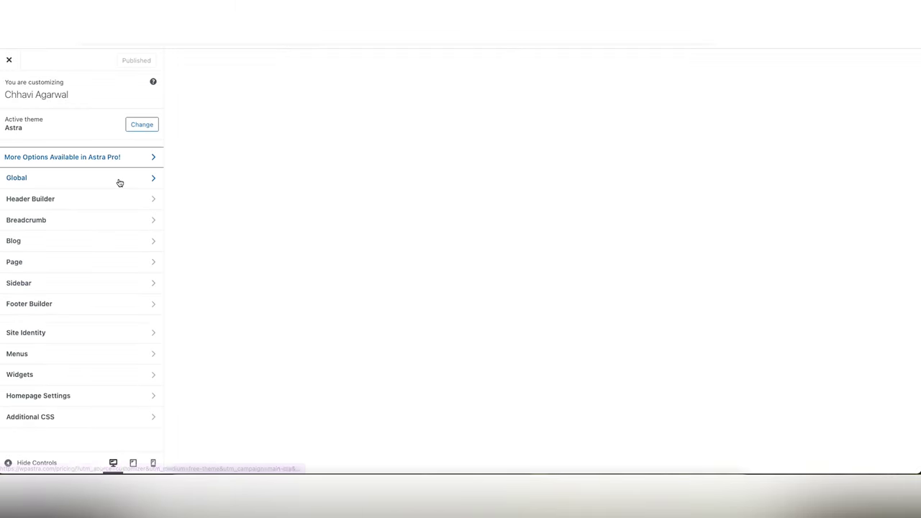
click(120, 183)
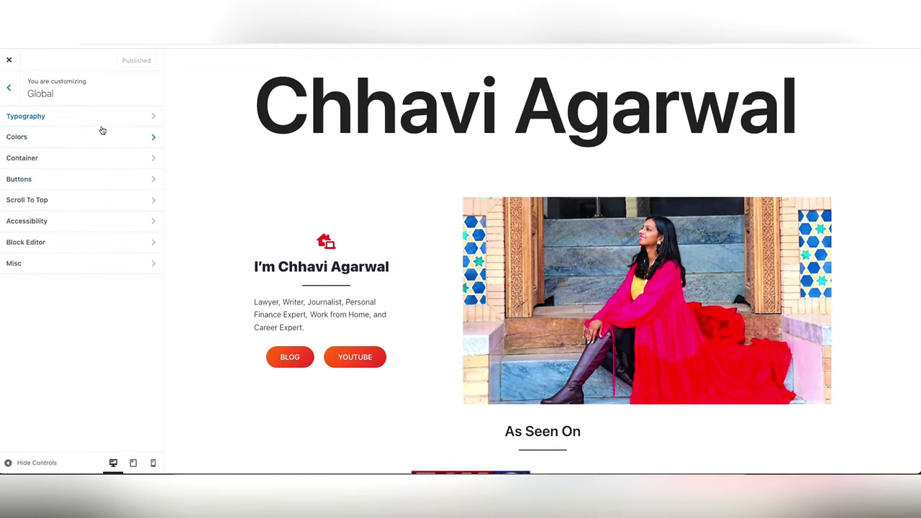
click(379, 108)
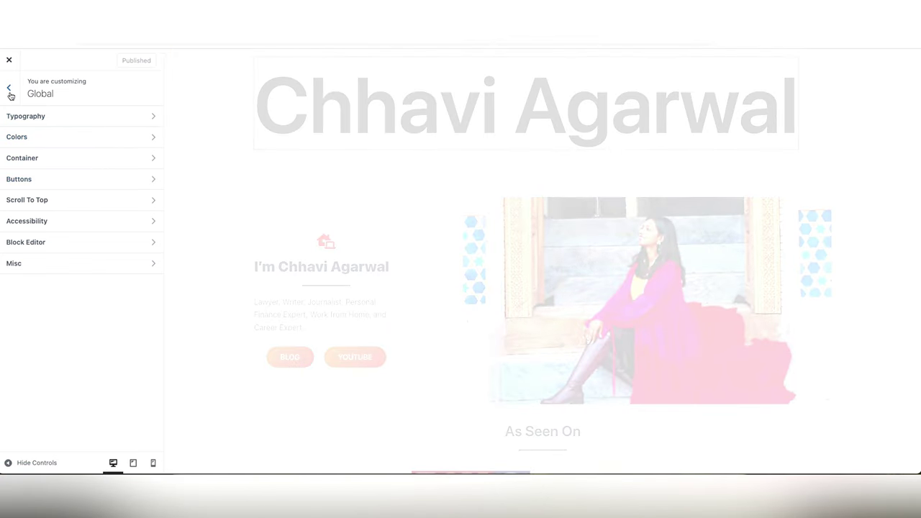
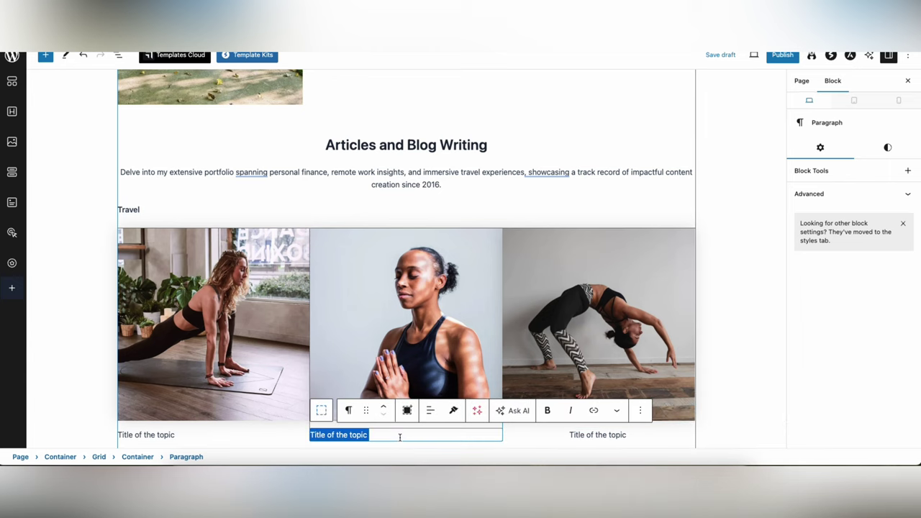
- Center the middle and left captions under the Travel photos
click(431, 410)
click(438, 364)
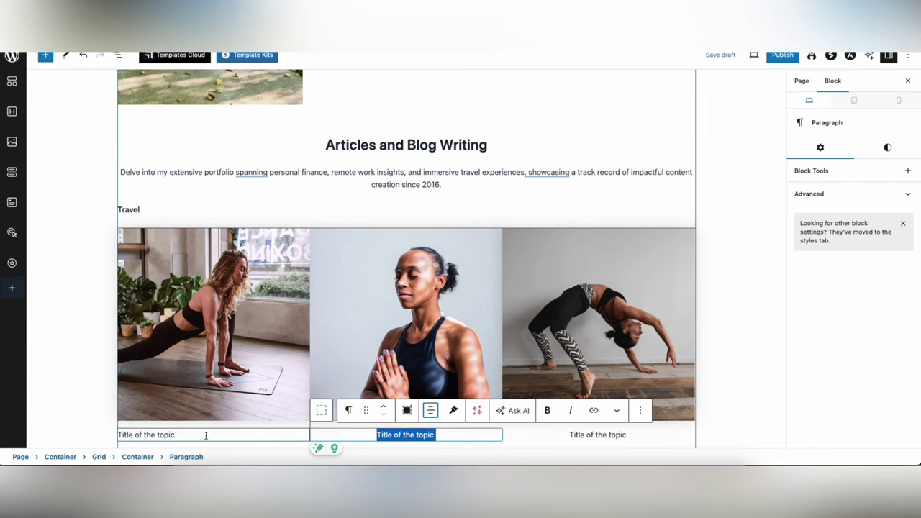
triple_click(208, 434)
click(239, 410)
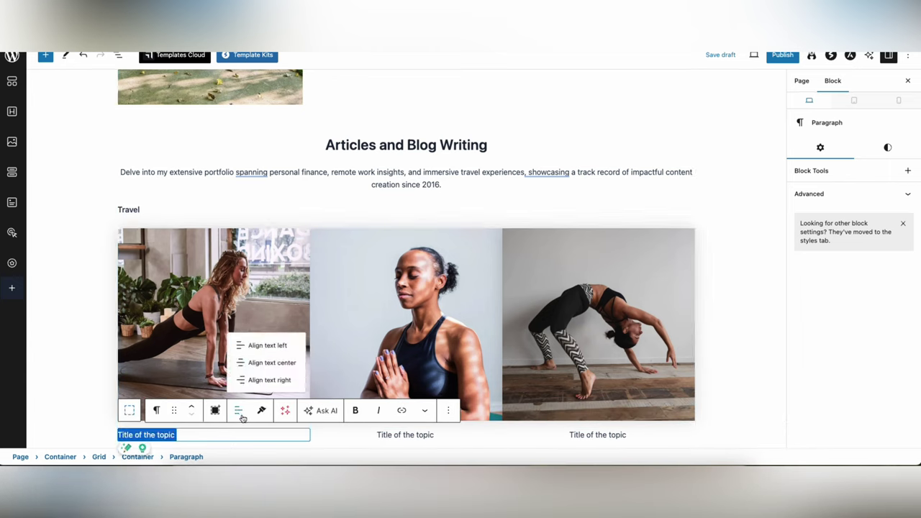
click(267, 363)
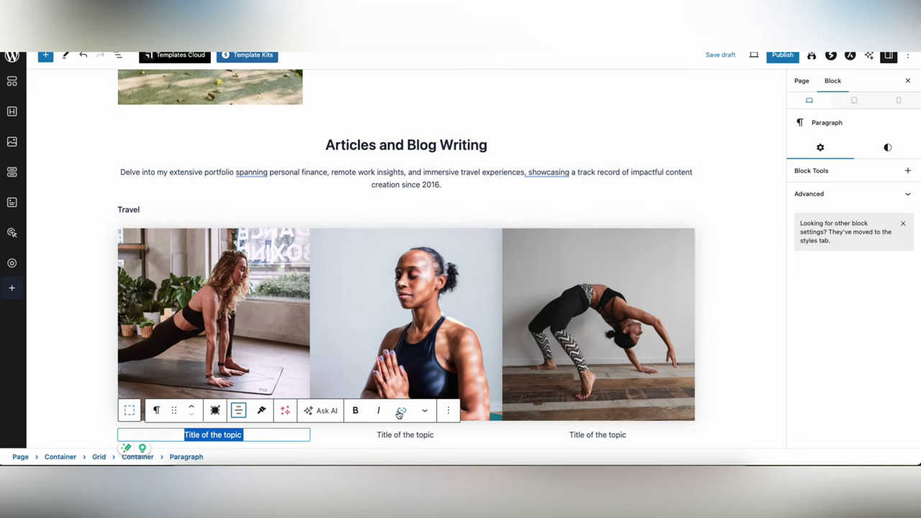
- Reselect the captions and center the third photo's caption as well
key(Escape)
triple_click(187, 431)
click(82, 425)
triple_click(214, 433)
key(Escape)
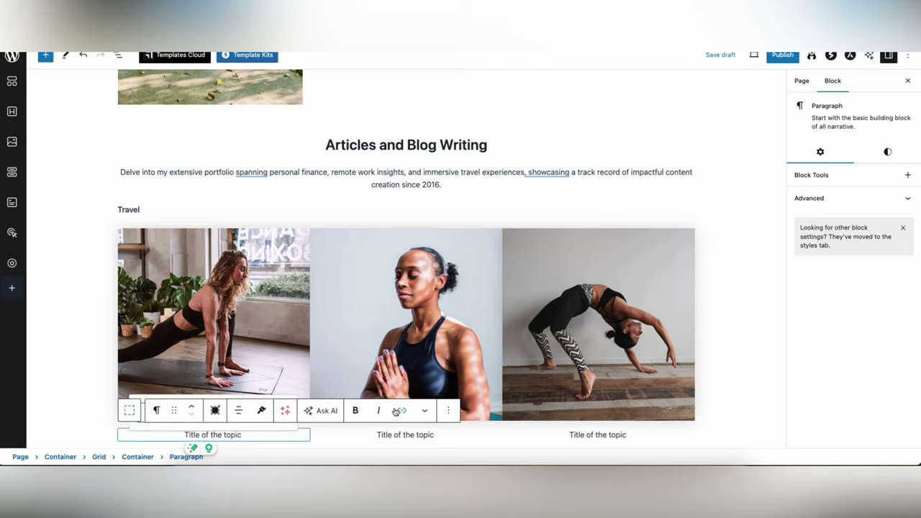
triple_click(413, 435)
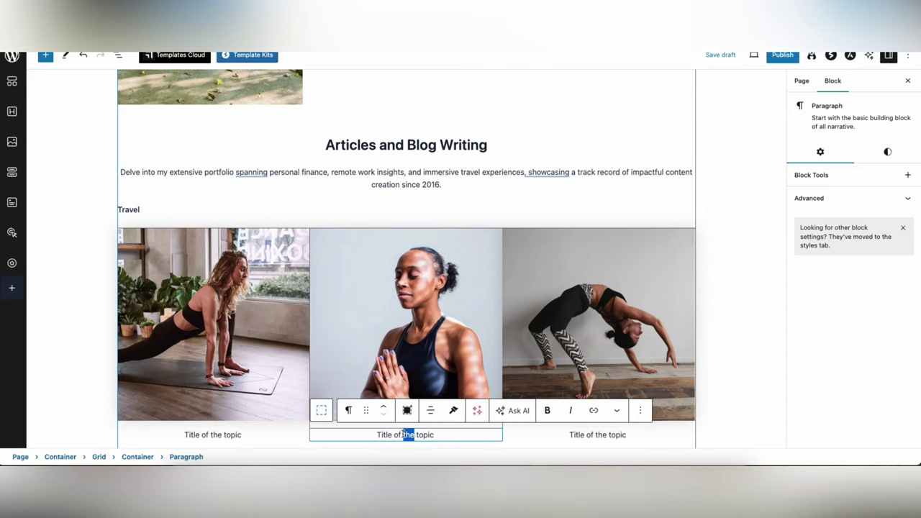
click(593, 410)
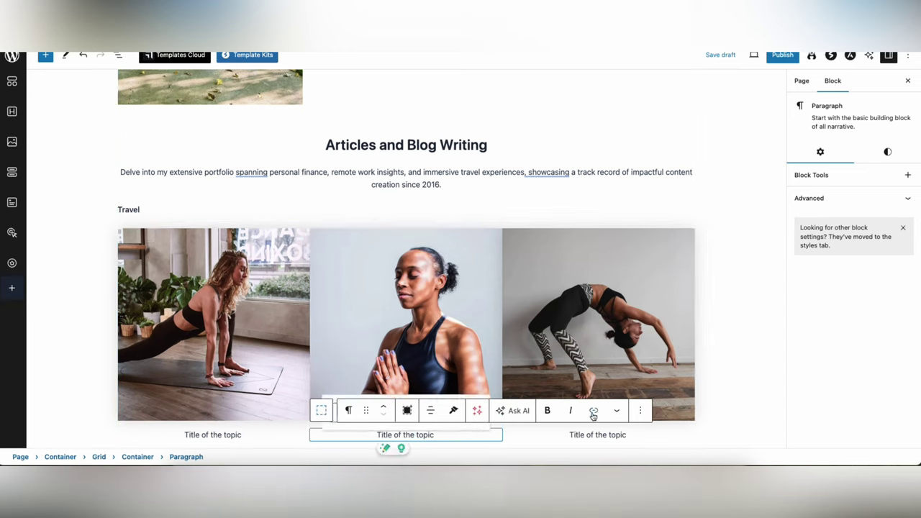
click(518, 435)
- Insert empty blocks below the right and left photos inside the grid
click(644, 358)
key(Return)
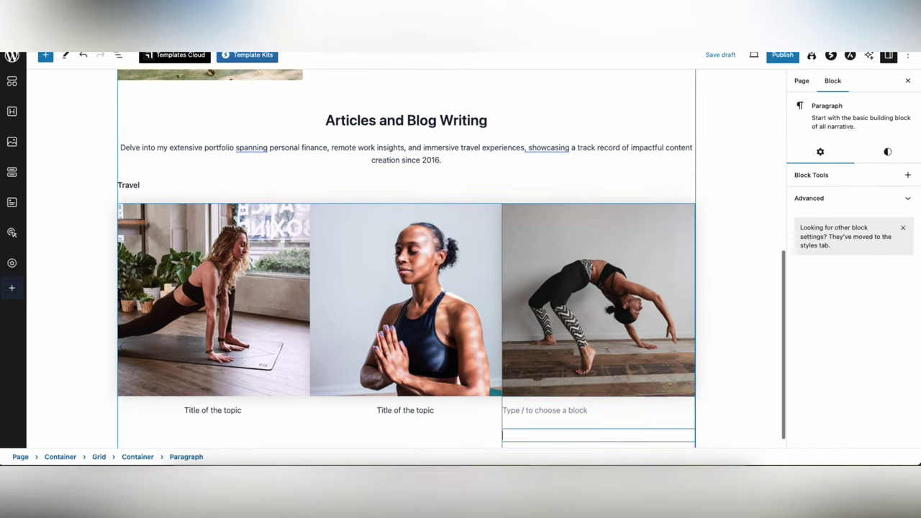
scroll(254, 234, up, 1)
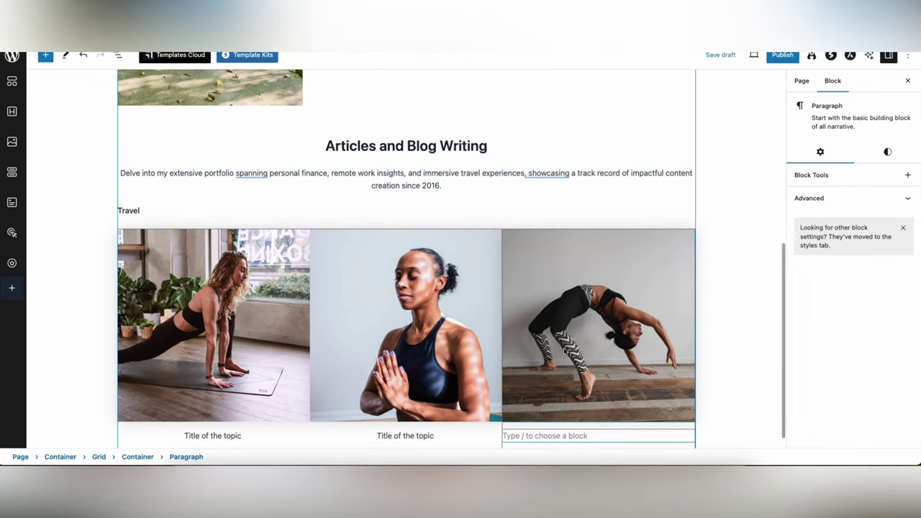
click(288, 245)
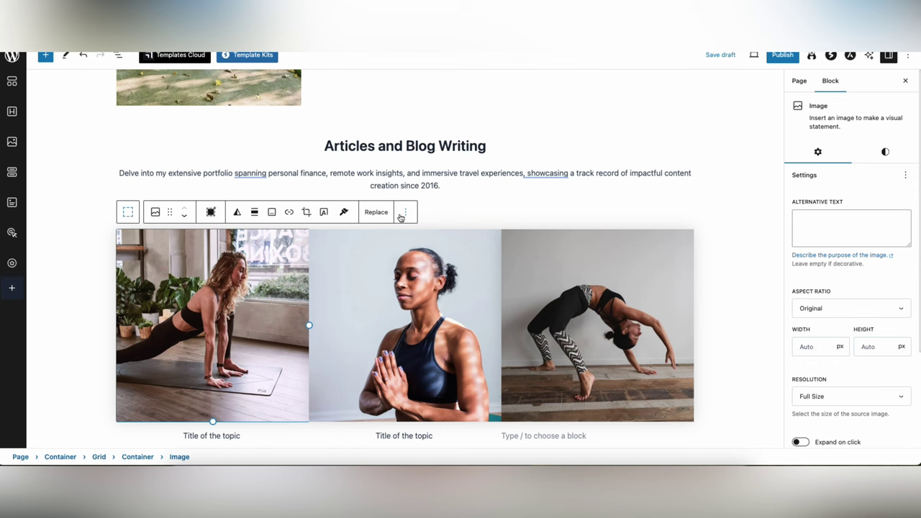
click(406, 212)
click(432, 295)
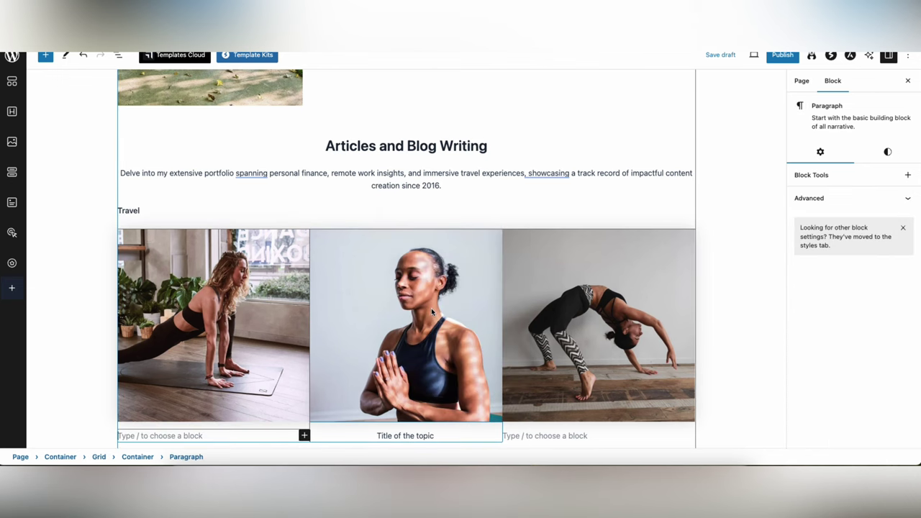
- Delete the empty block in the right column and select the whole image grid
scroll(431, 309, down, 1)
click(588, 432)
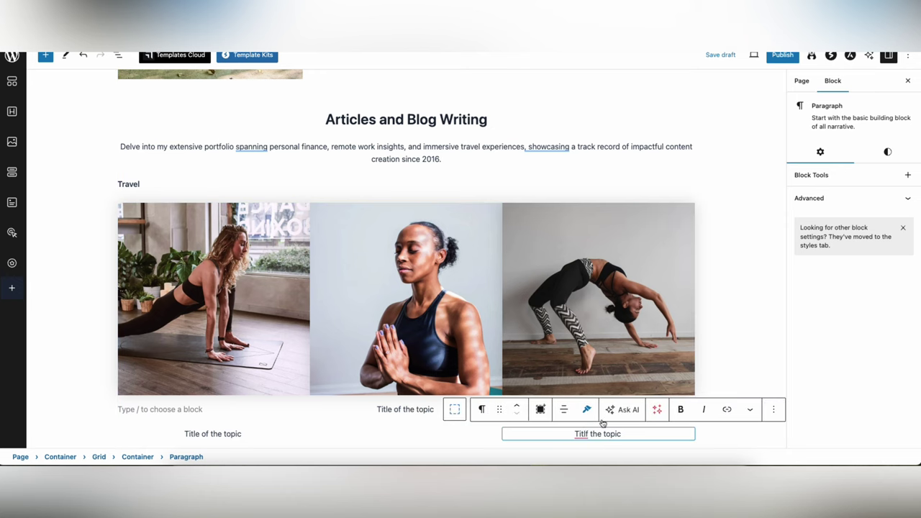
click(479, 427)
click(528, 409)
key(BackSpace)
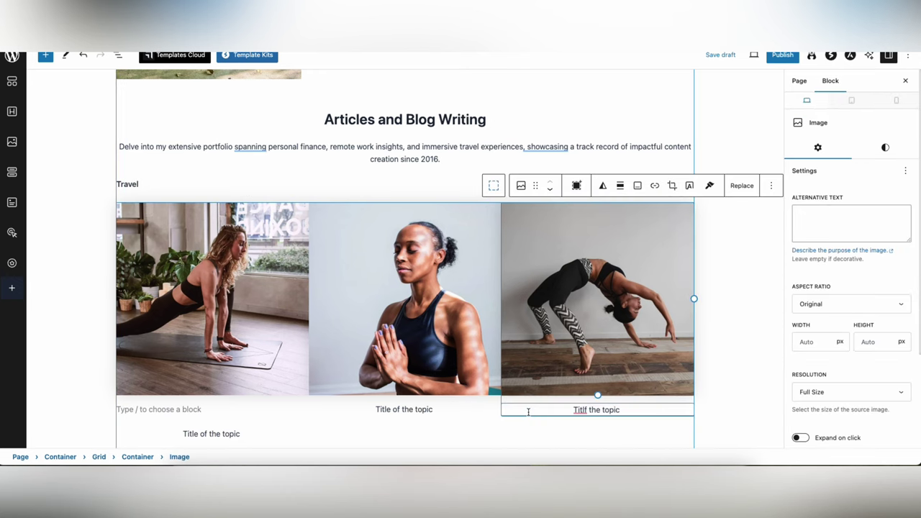
click(586, 438)
- Insert a spacer below the Travel grid and delete the stray empty block in the first column
key(Return)
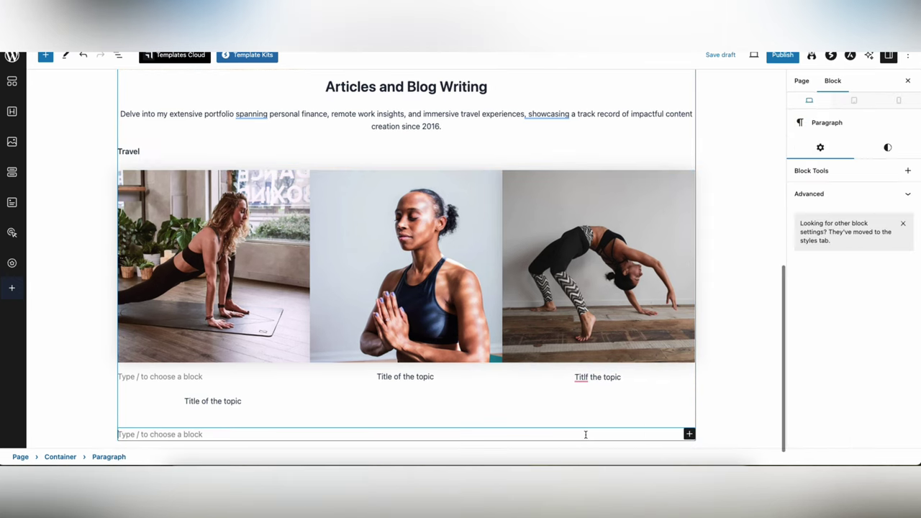
click(689, 434)
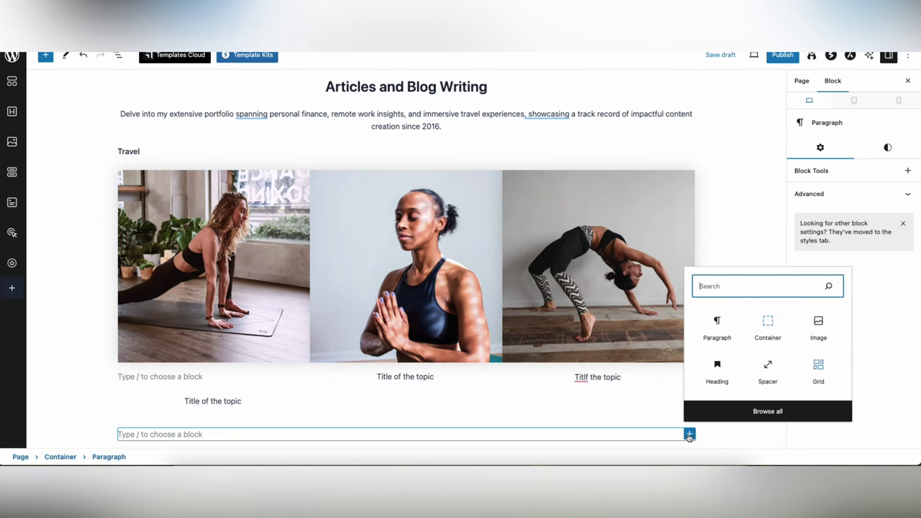
click(768, 370)
key(Return)
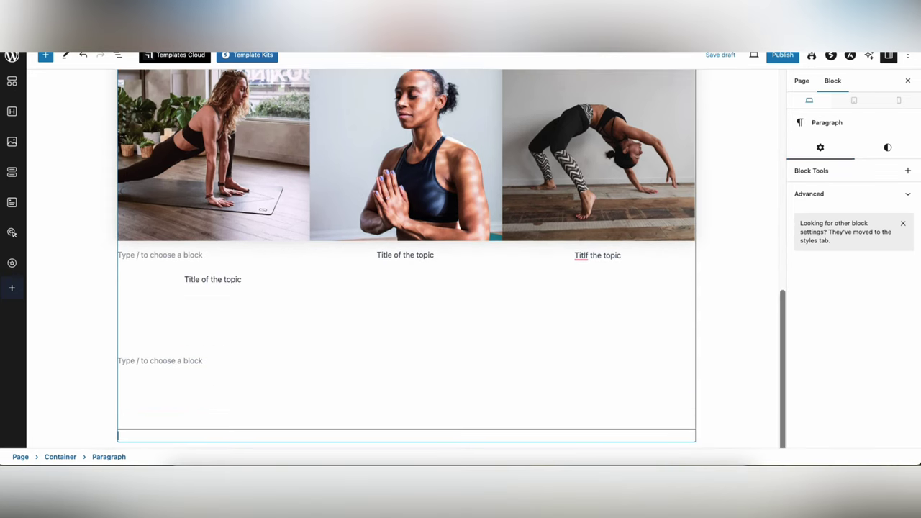
click(209, 144)
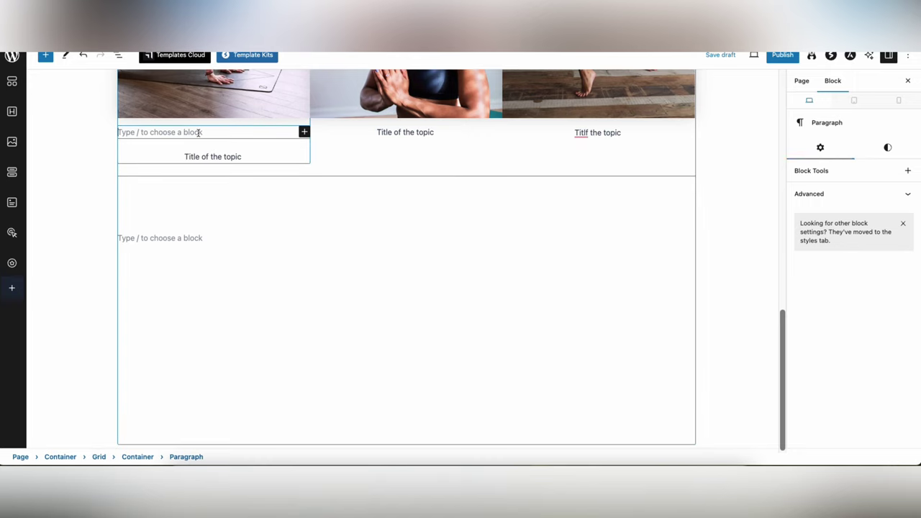
key(BackSpace)
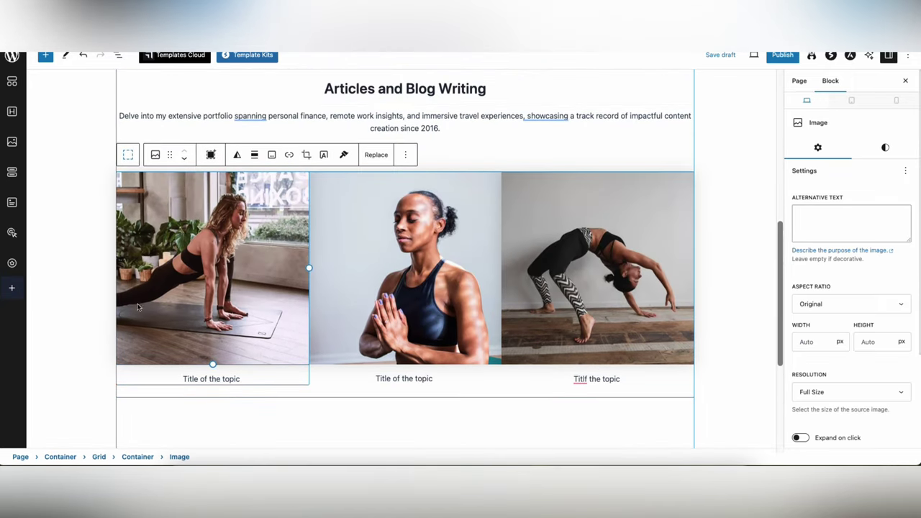
- Resize the spacer below the grid to 28 px high
triple_click(245, 380)
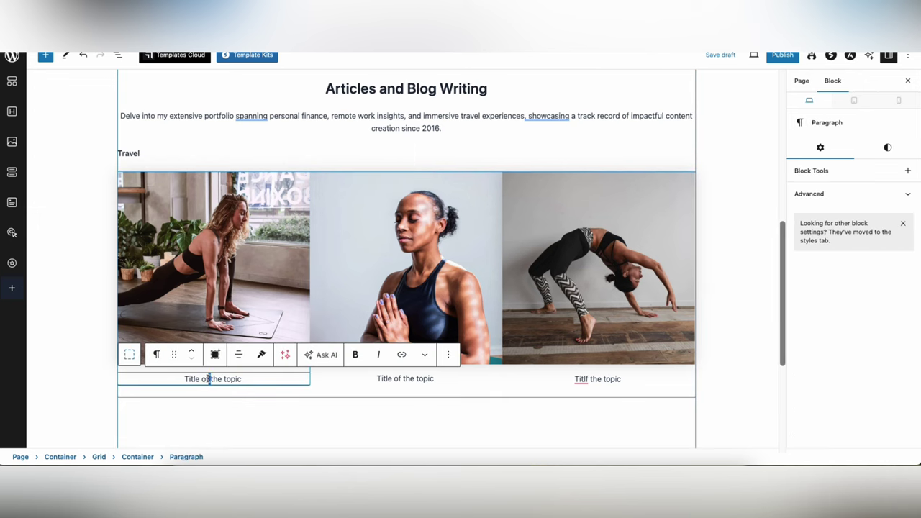
click(393, 355)
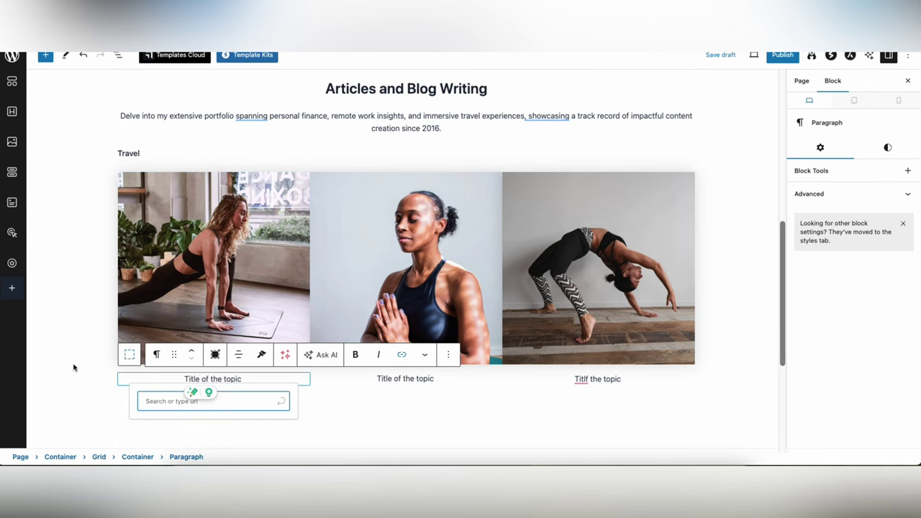
click(84, 341)
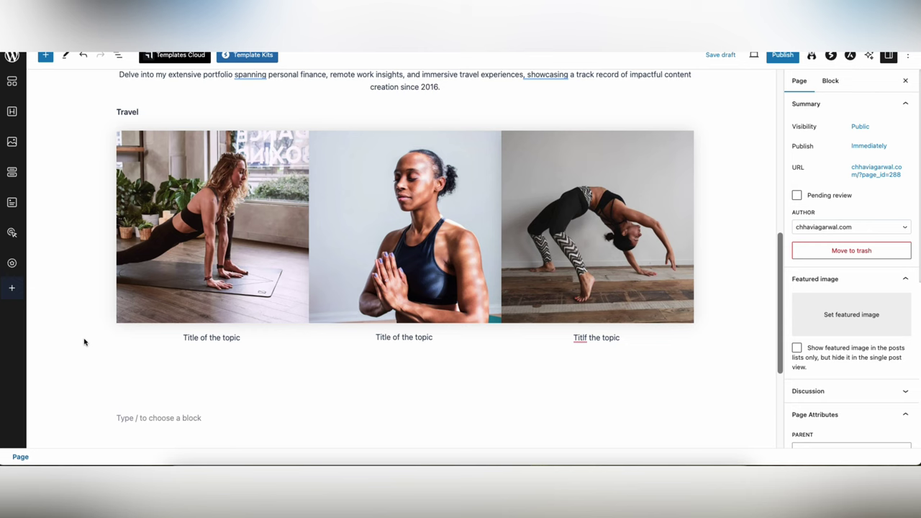
click(267, 329)
drag(360, 368, 362, 335)
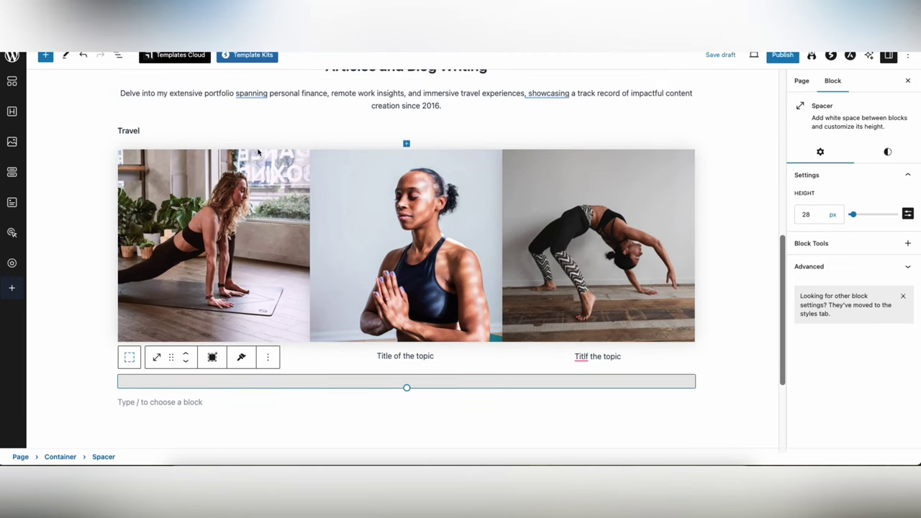
click(216, 165)
- Duplicate the Travel image grid
click(127, 133)
click(127, 133)
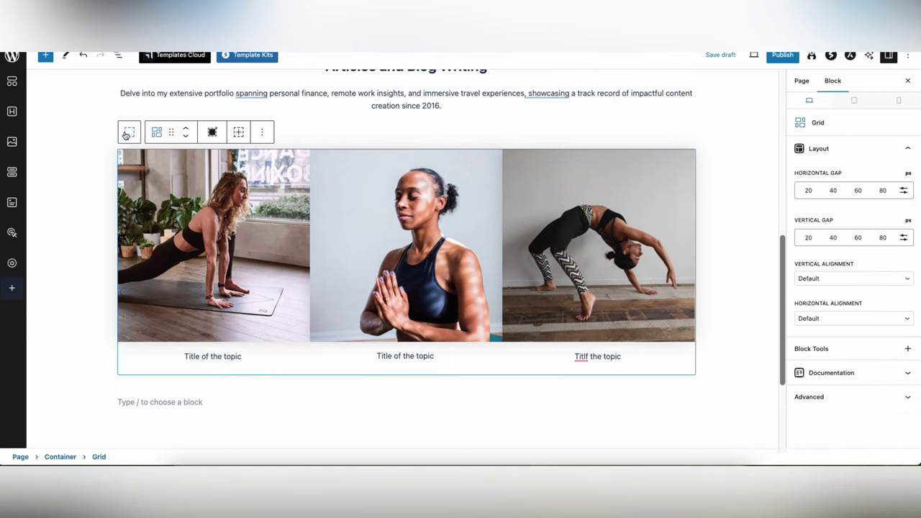
click(262, 132)
click(284, 197)
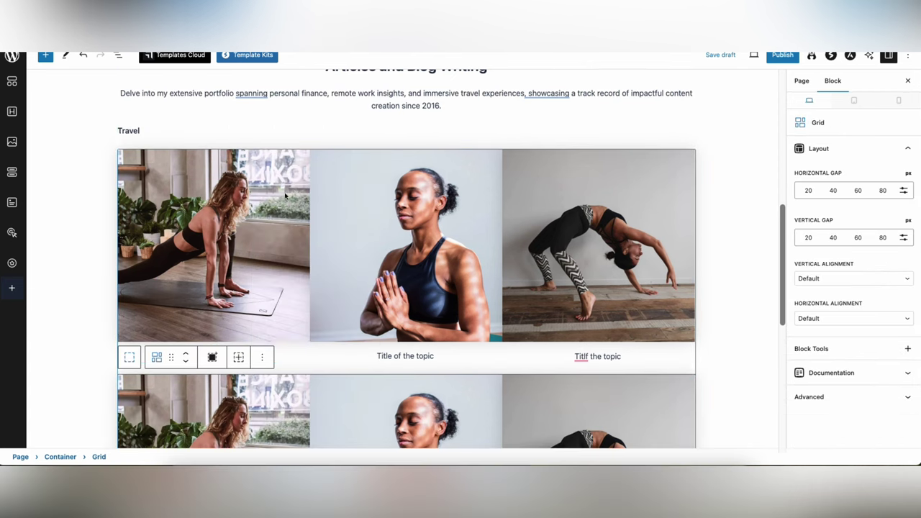
scroll(299, 233, down, 5)
scroll(299, 234, up, 1)
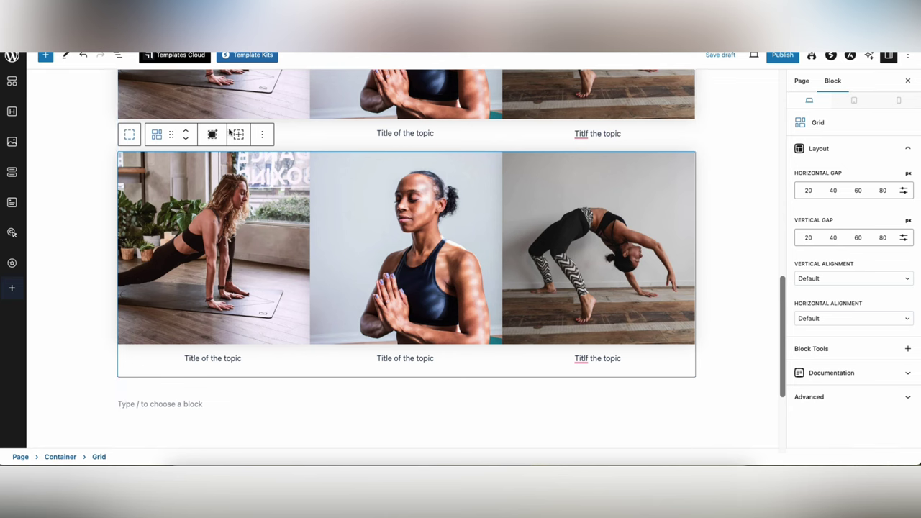
- Add a 'Personal Finance' label paragraph above the duplicated grid
click(262, 135)
click(314, 219)
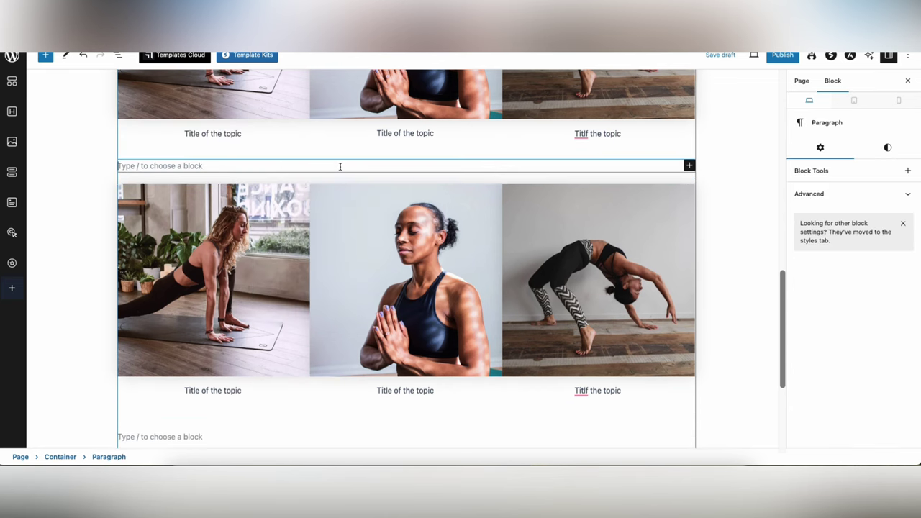
text(Personal Finance)
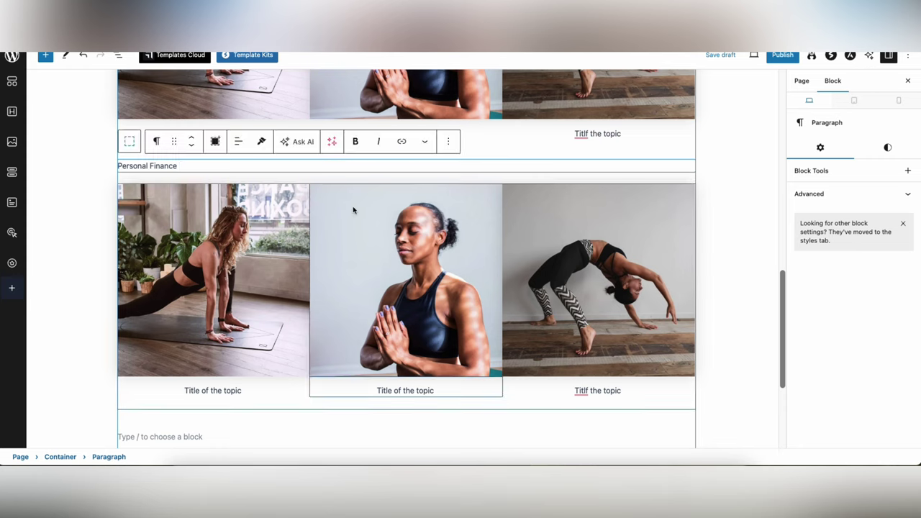
scroll(354, 208, down, 3)
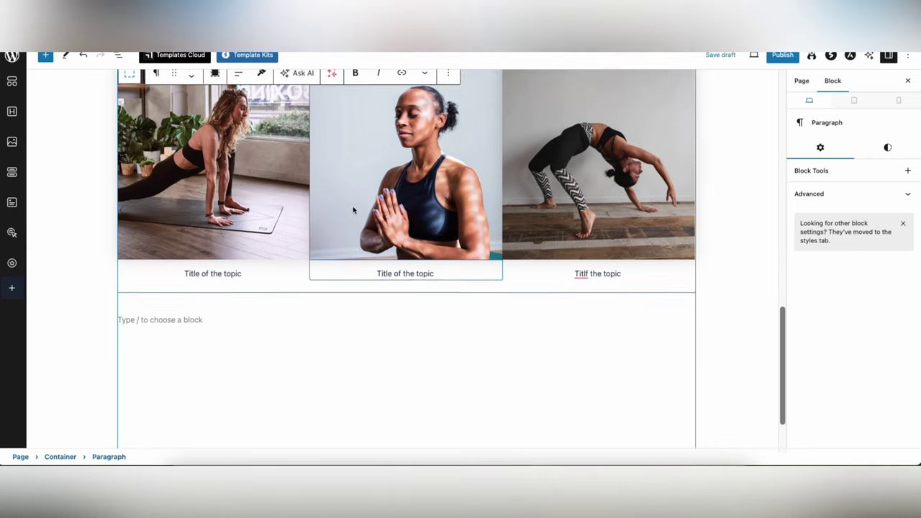
key(ctrl+a)
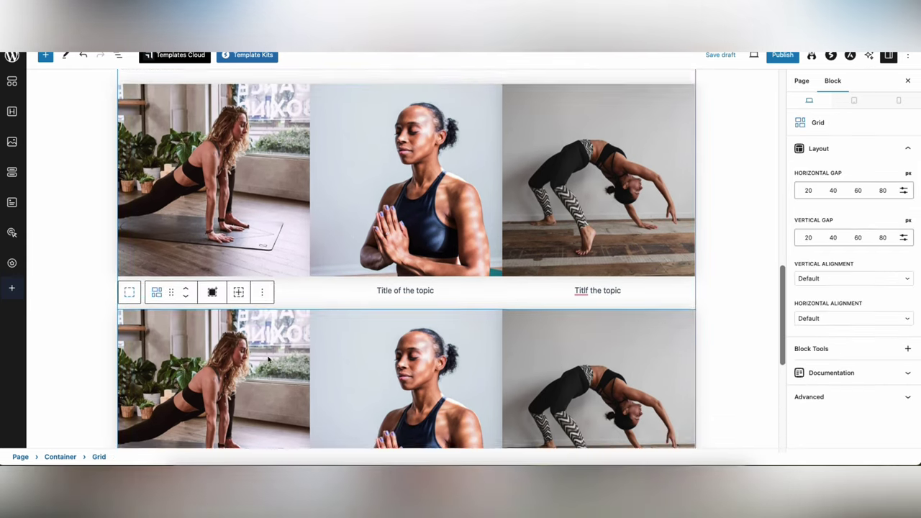
- Change the copied grid's label to 'Work From Home'
text(Work From)
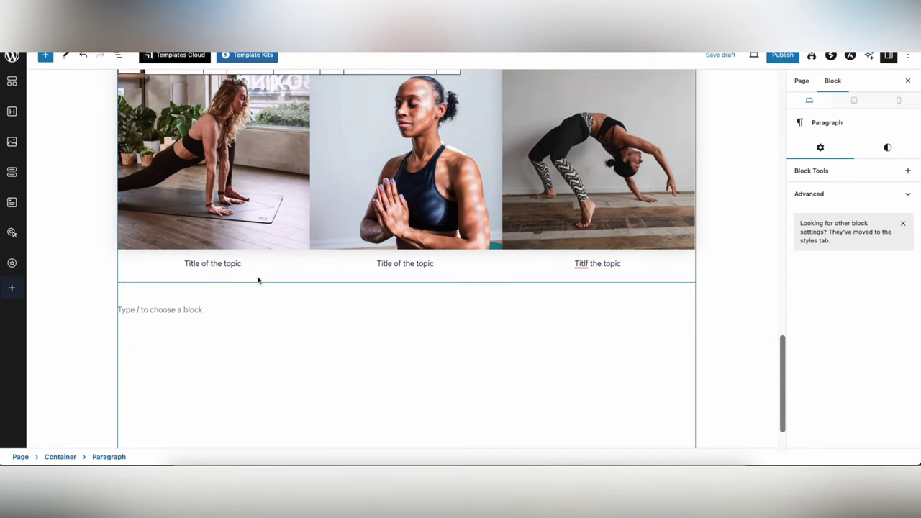
click(280, 264)
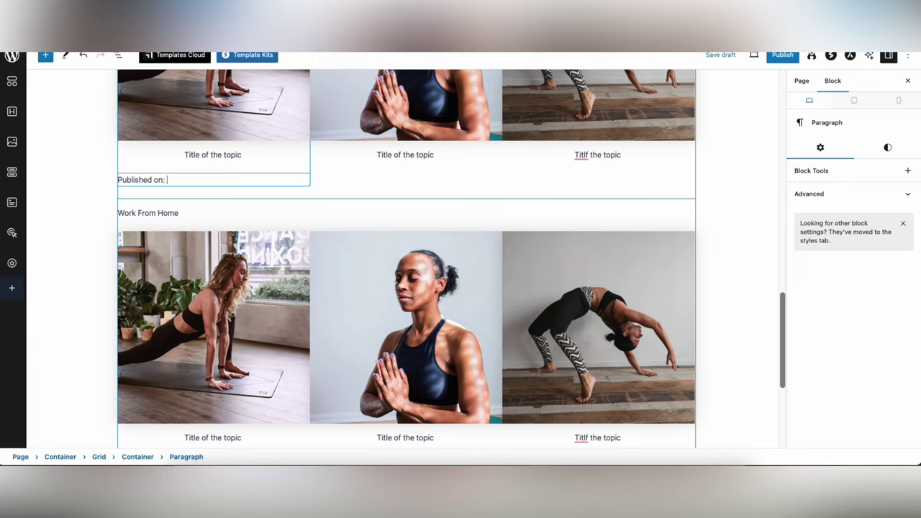
key(Return)
text(Social)
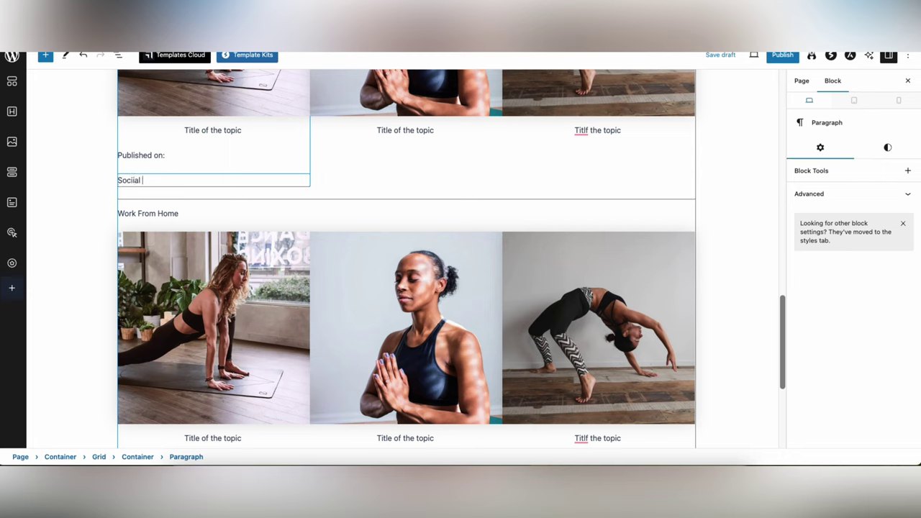
key(BackSpace)
key(BackSpace)
key(BackSpace)
- Replace the 'Published on:' text with a description of the Fox News article with 8000 shares
key(ctrl+a)
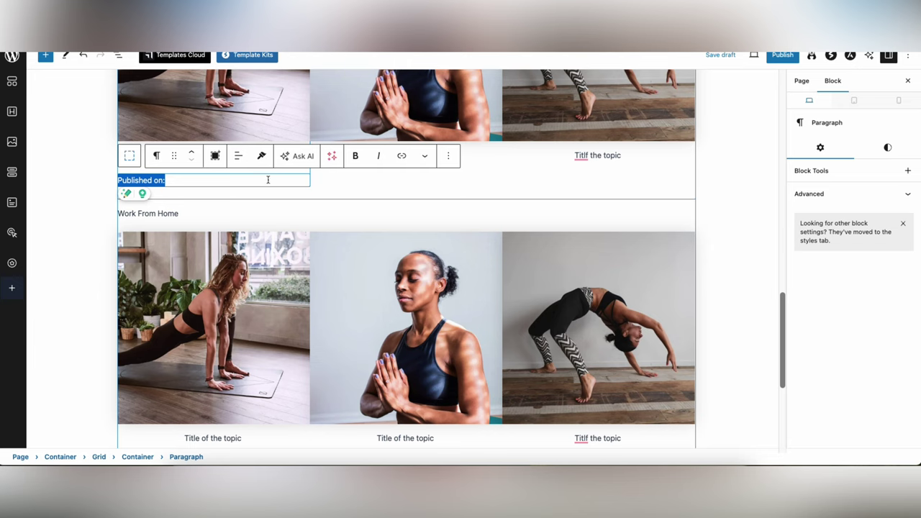
click(246, 183)
key(ctrl+a)
key(BackSpace)
text(It wa)
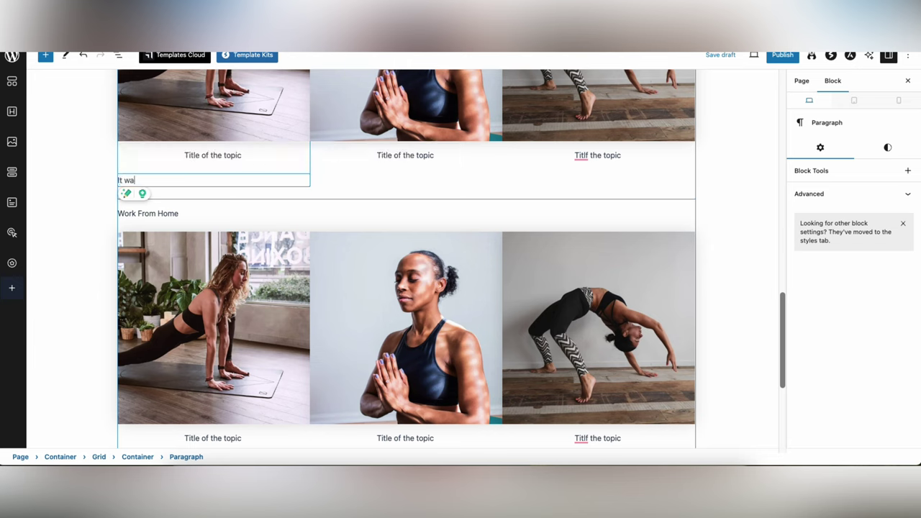
text(s u)
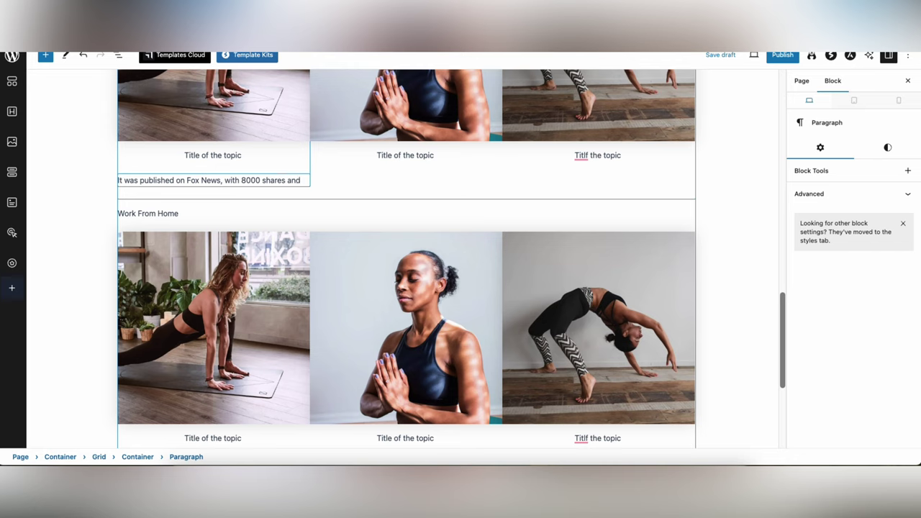
text(syndication to over 10 outlets.)
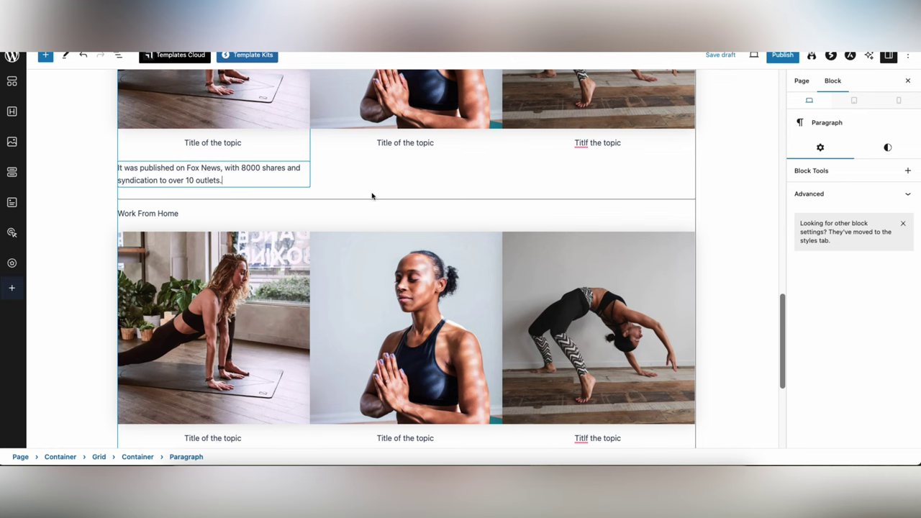
click(401, 171)
- Add a description under the middle article about converting leads into paying customers
scroll(396, 170, up, 2)
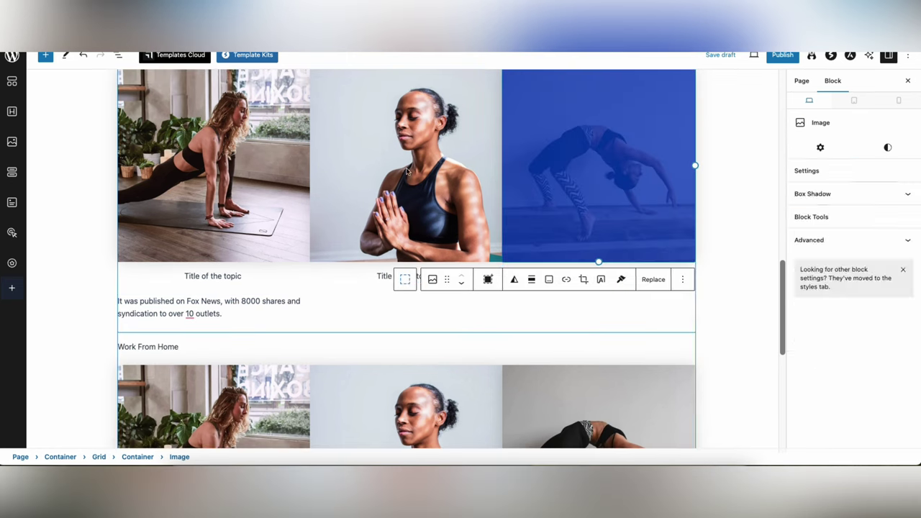
click(339, 295)
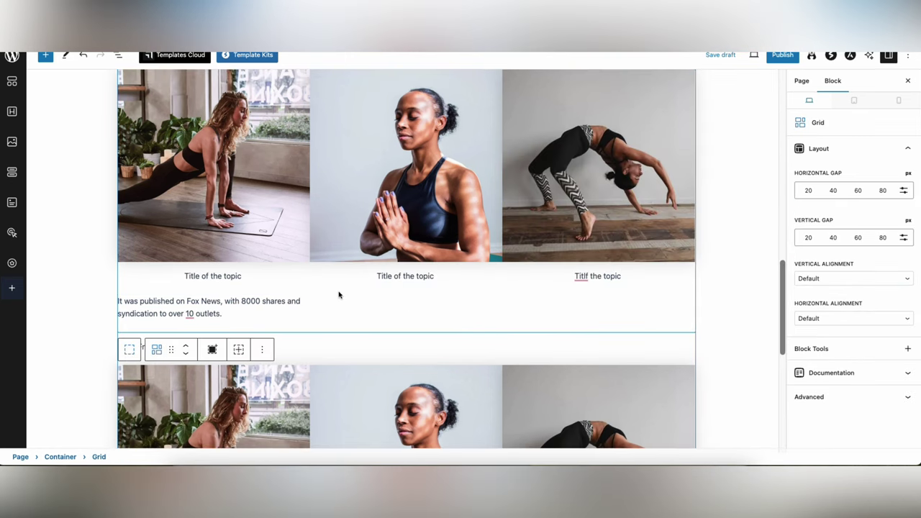
click(446, 276)
key(Return)
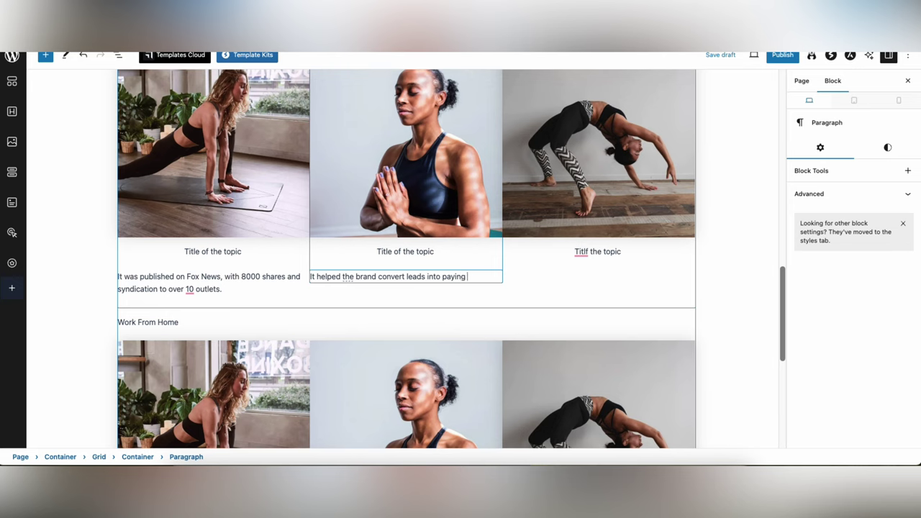
text(s with)
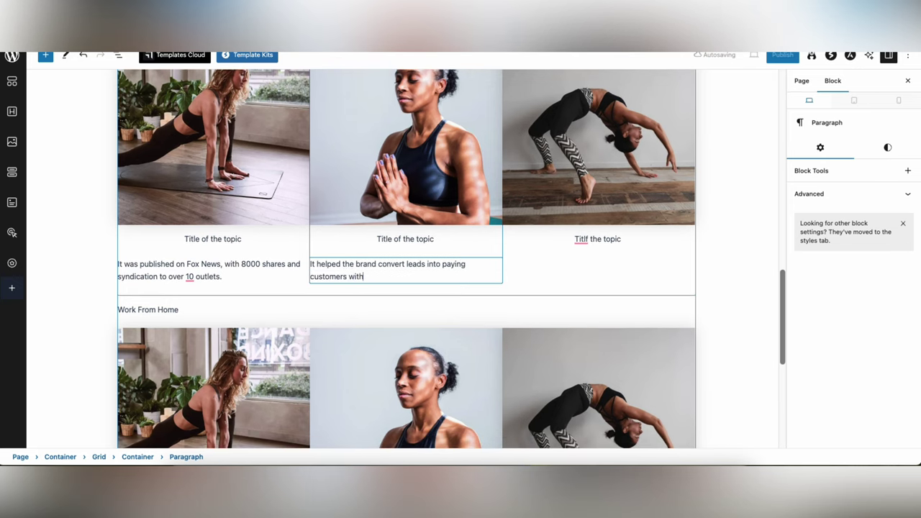
text( sales of)
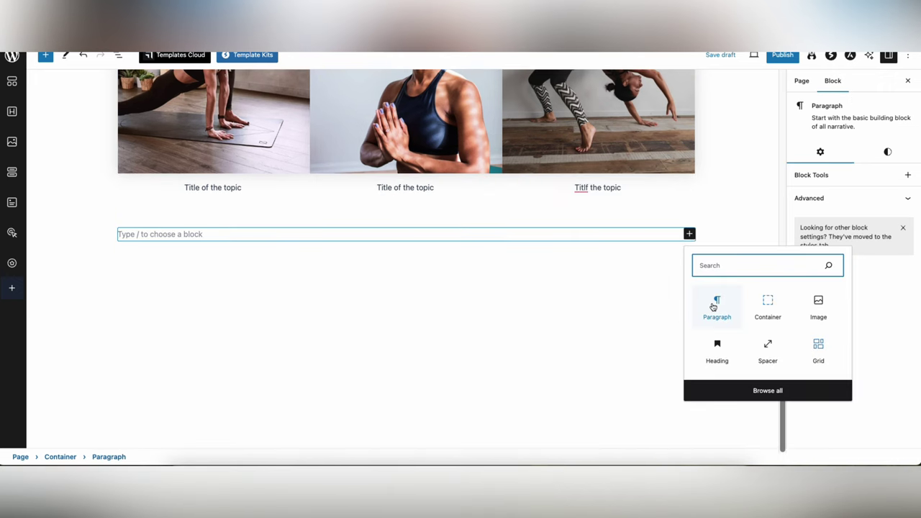
- Add a 'YouTube Videos' heading at normal width and center it
click(723, 356)
text(YouTube Video)
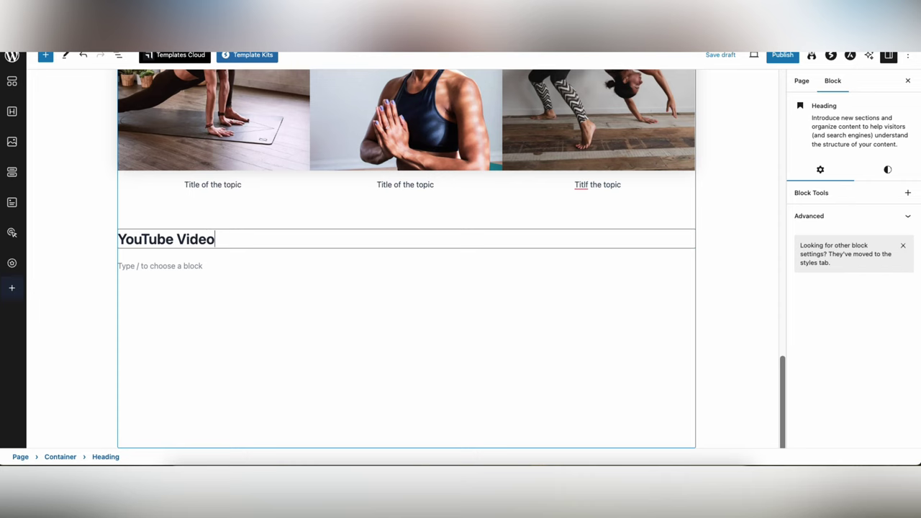
text(s)
scroll(413, 243, down, 1)
click(413, 243)
click(323, 208)
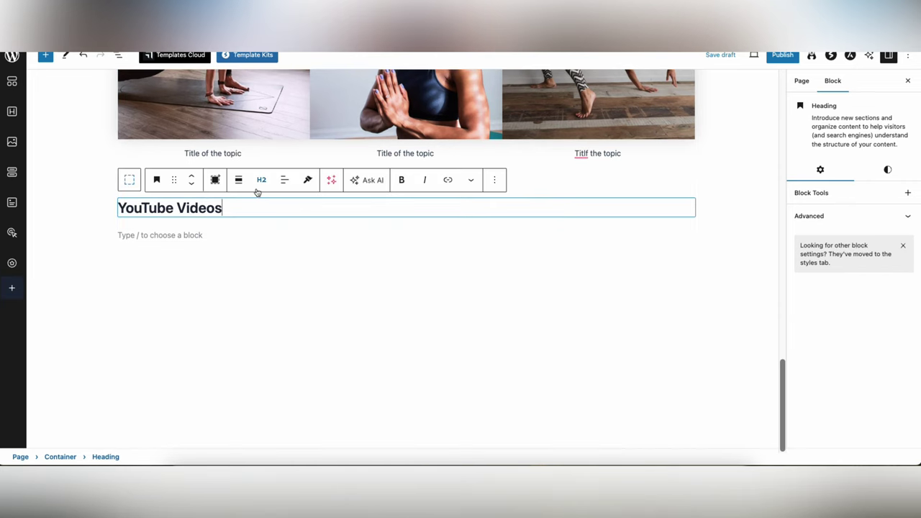
click(239, 180)
click(272, 228)
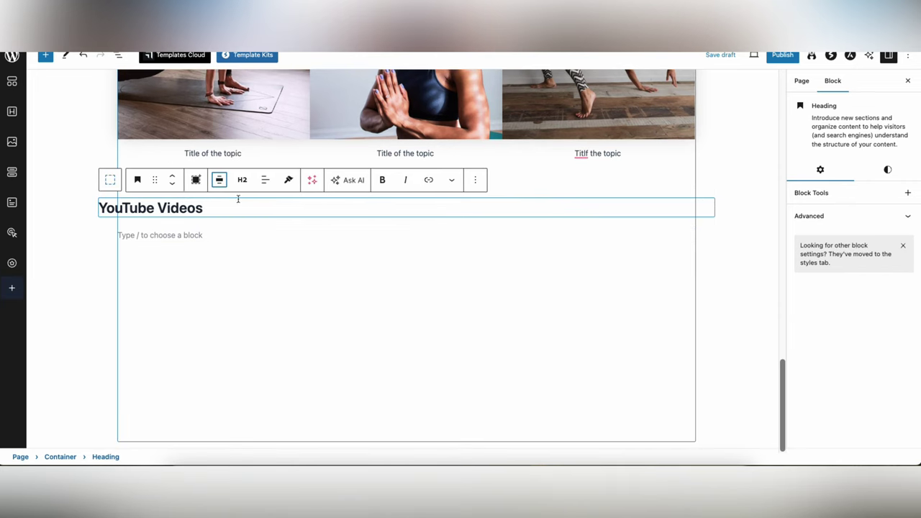
click(223, 182)
click(235, 210)
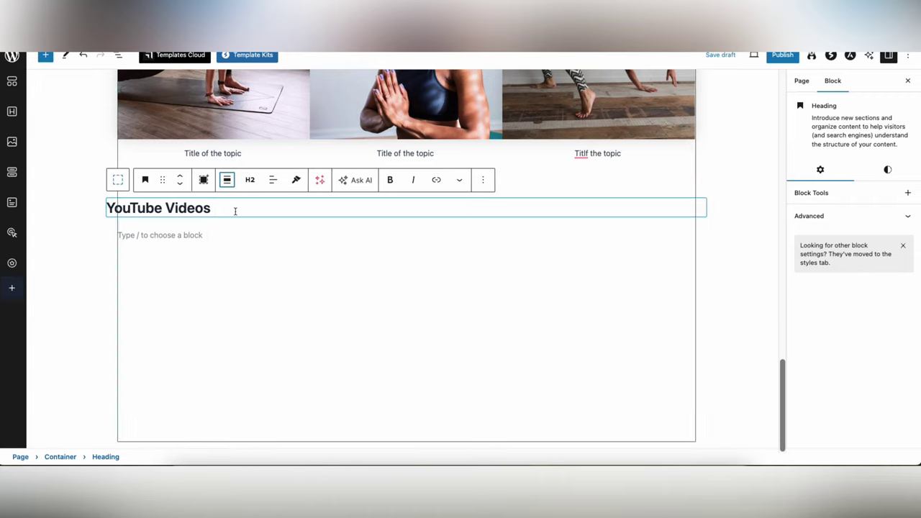
click(285, 180)
click(313, 229)
click(398, 232)
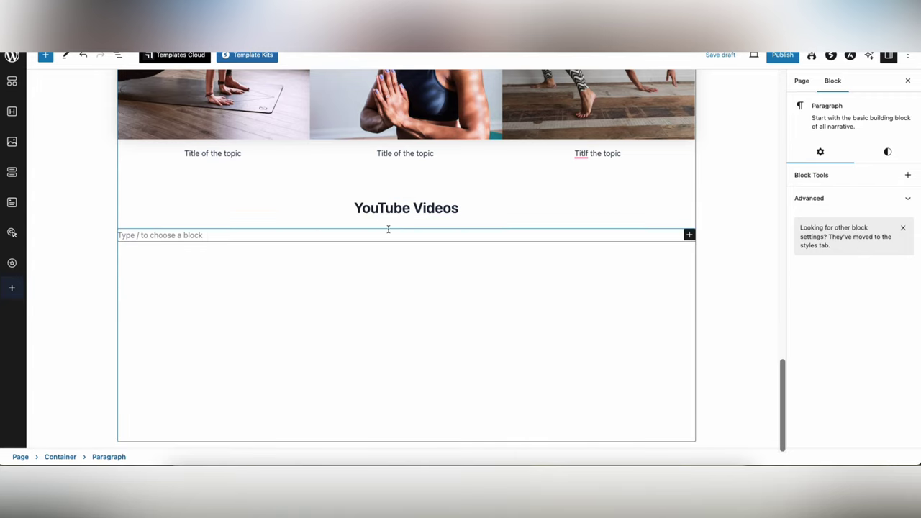
- Insert a three-column Grid block beneath the heading
scroll(388, 229, up, 15)
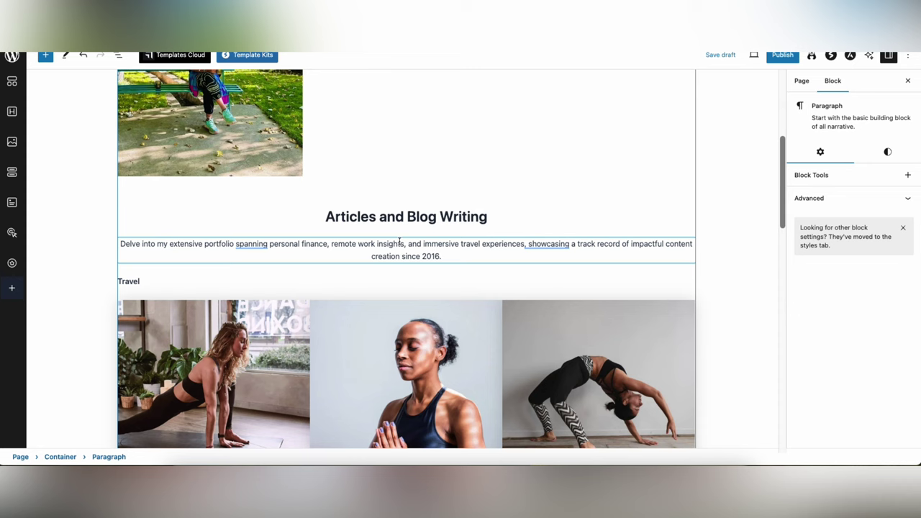
scroll(400, 241, down, 5)
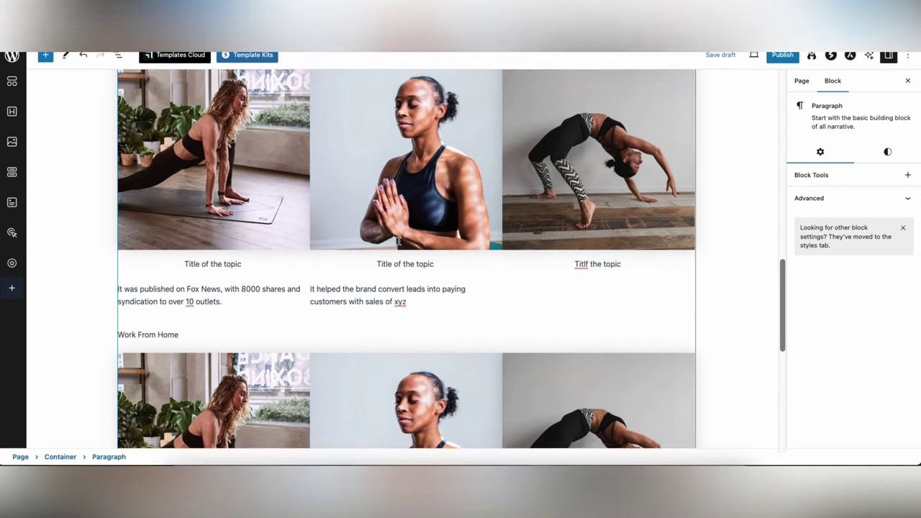
scroll(400, 242, down, 10)
click(404, 228)
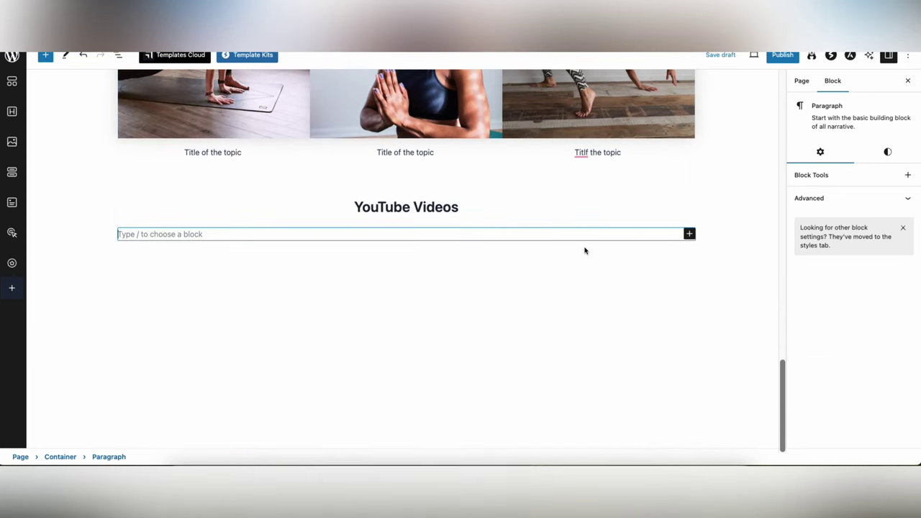
click(689, 234)
text(gr)
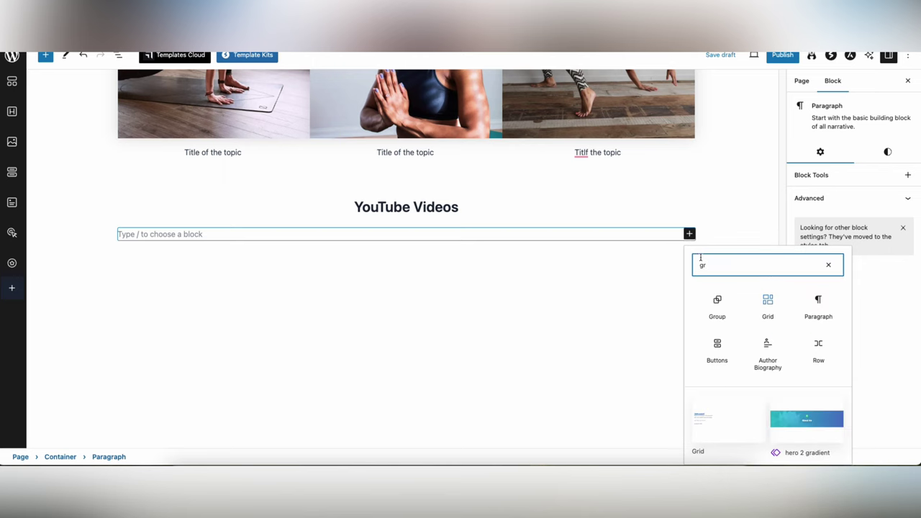
click(768, 306)
click(425, 290)
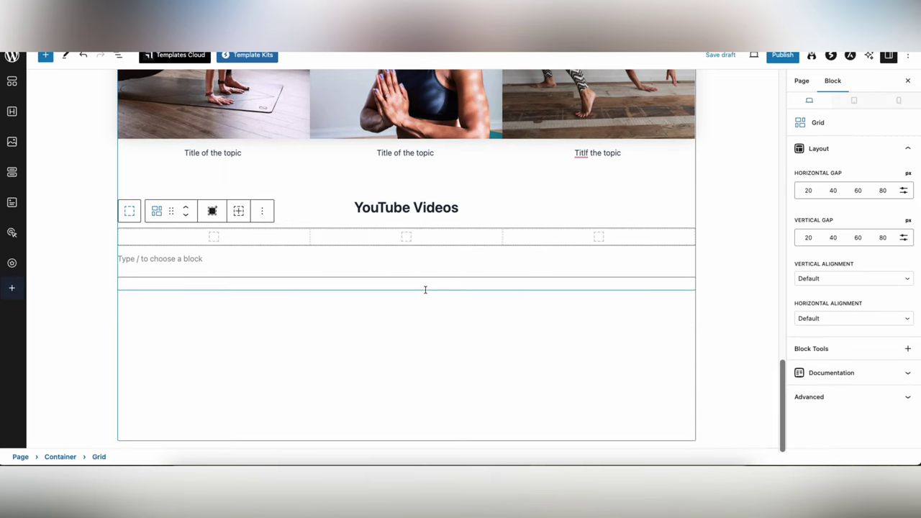
click(213, 238)
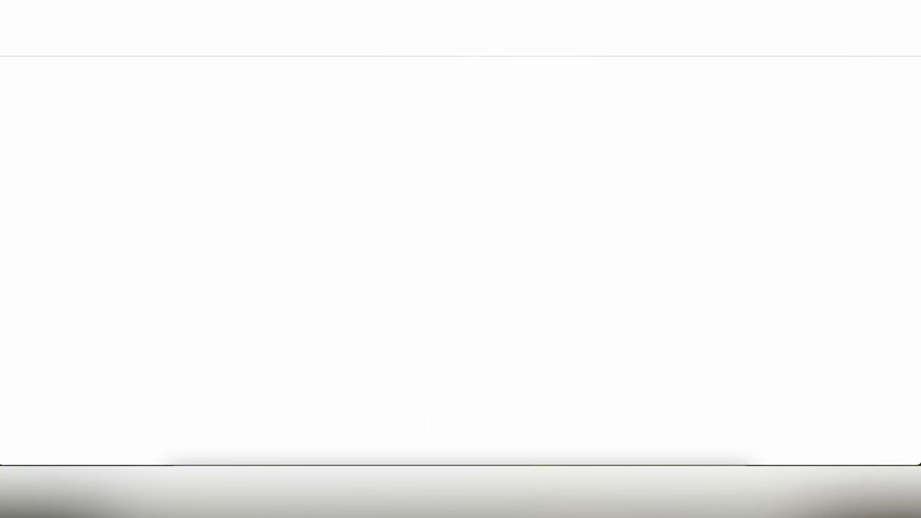
- On YouTube, go to your channel's Videos list and open the 10 Days Kazakhstan Travel Guide video
text(y)
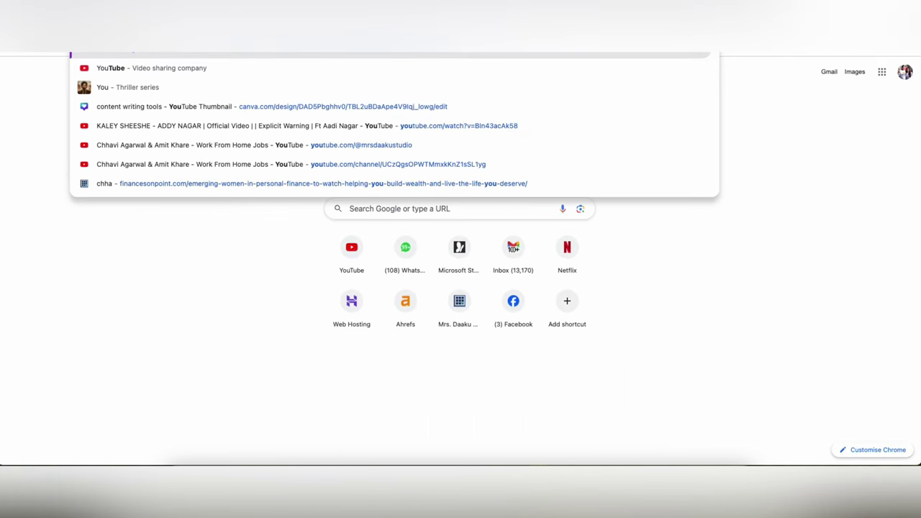
key(Return)
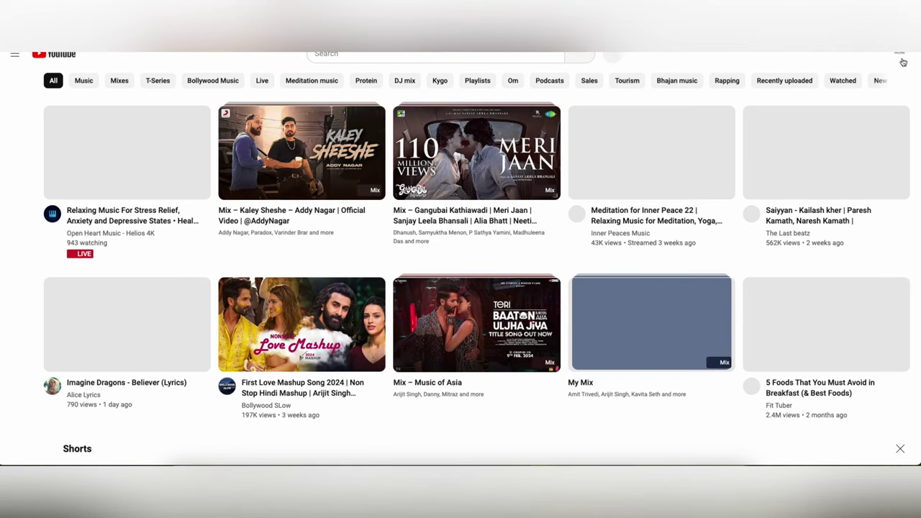
click(899, 55)
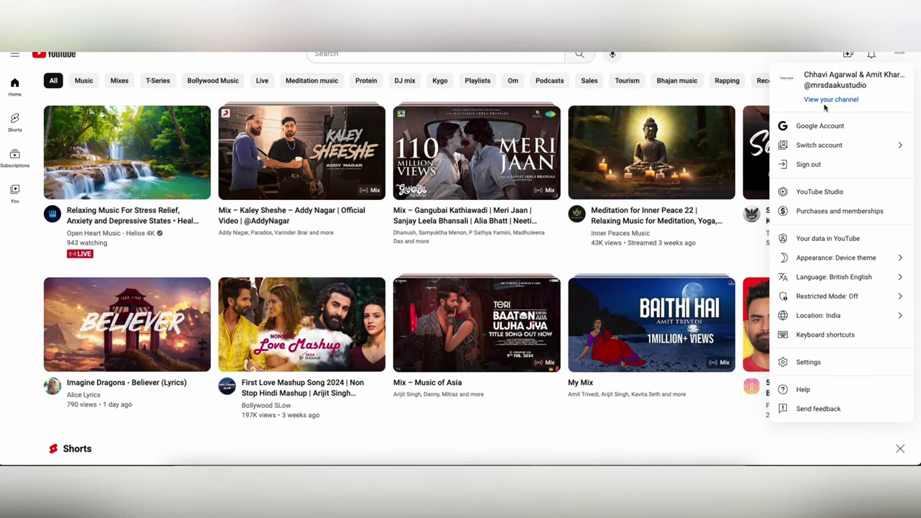
click(270, 172)
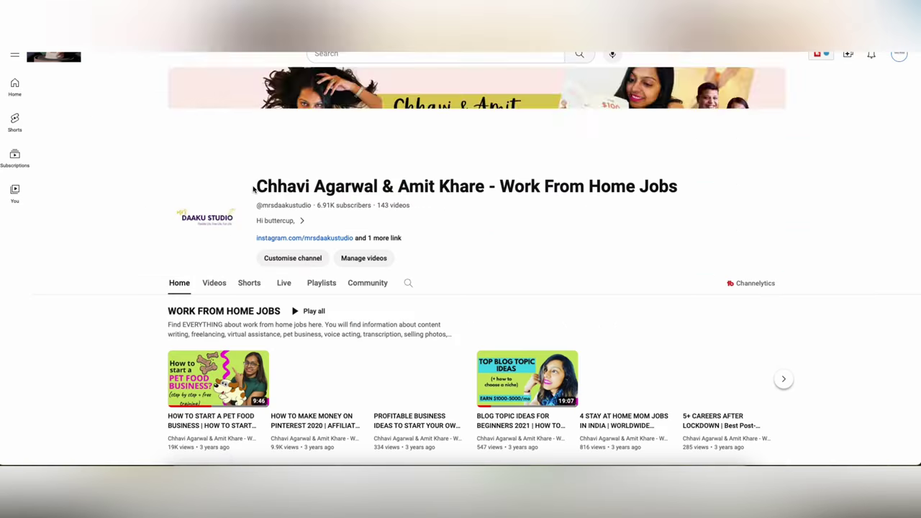
scroll(206, 231, down, 1)
click(217, 192)
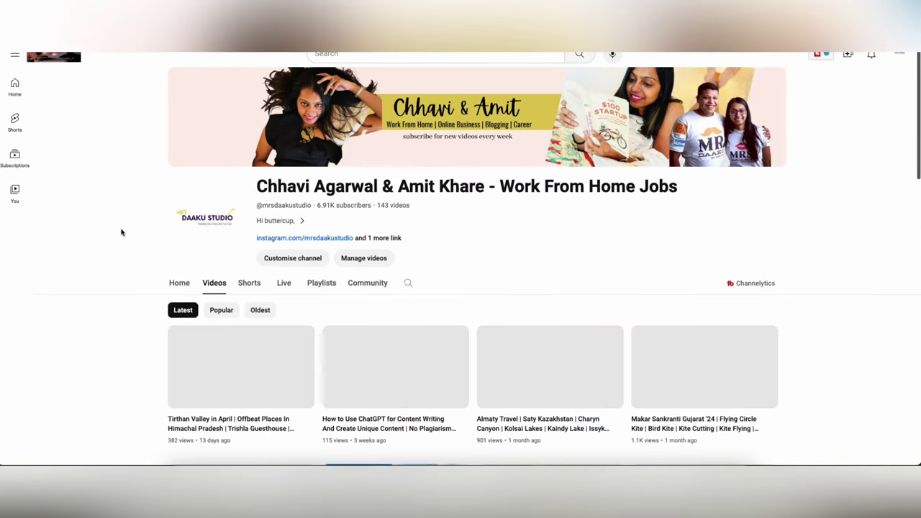
scroll(121, 231, down, 2)
scroll(121, 232, down, 3)
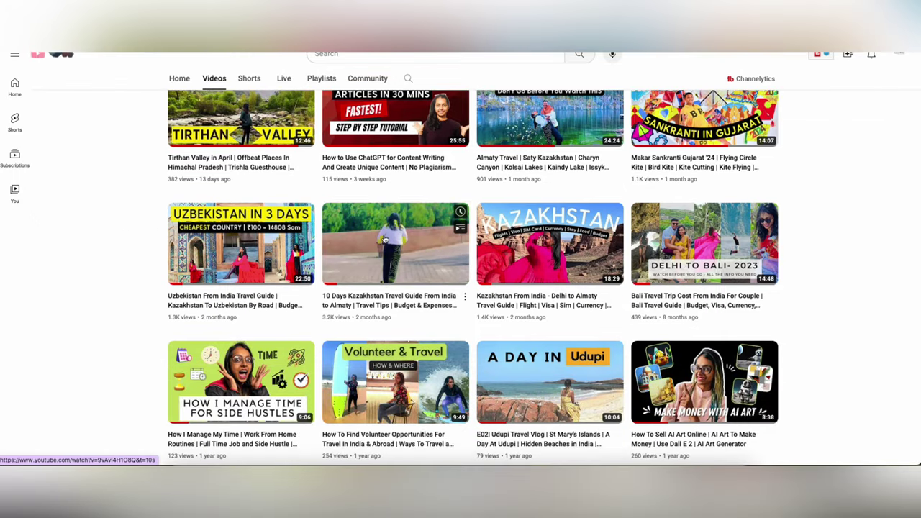
click(420, 232)
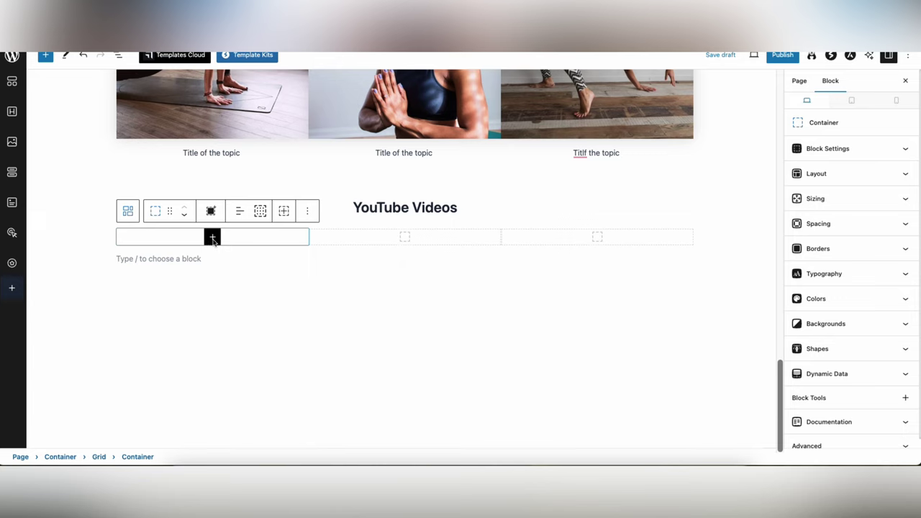
- Embed the Kazakhstan travel guide video link as a YouTube block in the grid's first column
click(213, 237)
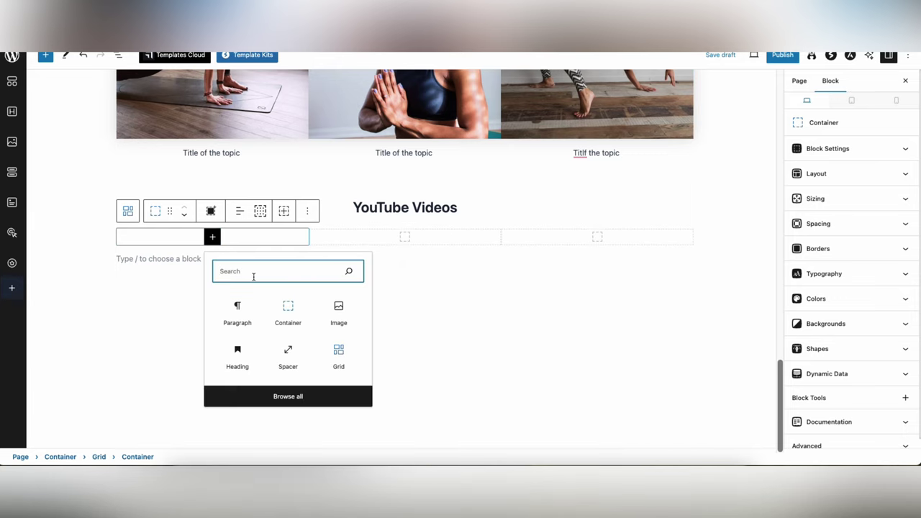
text(you)
click(224, 311)
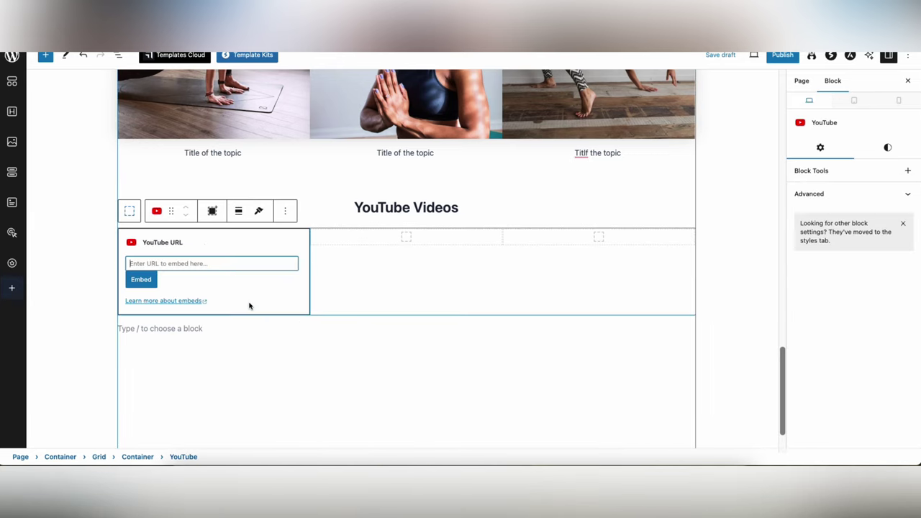
key(ctrl+v)
click(141, 280)
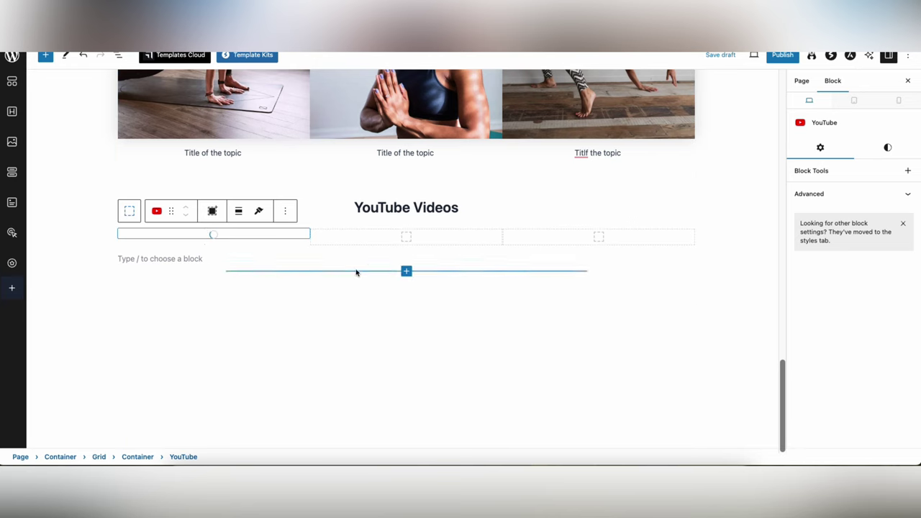
click(406, 241)
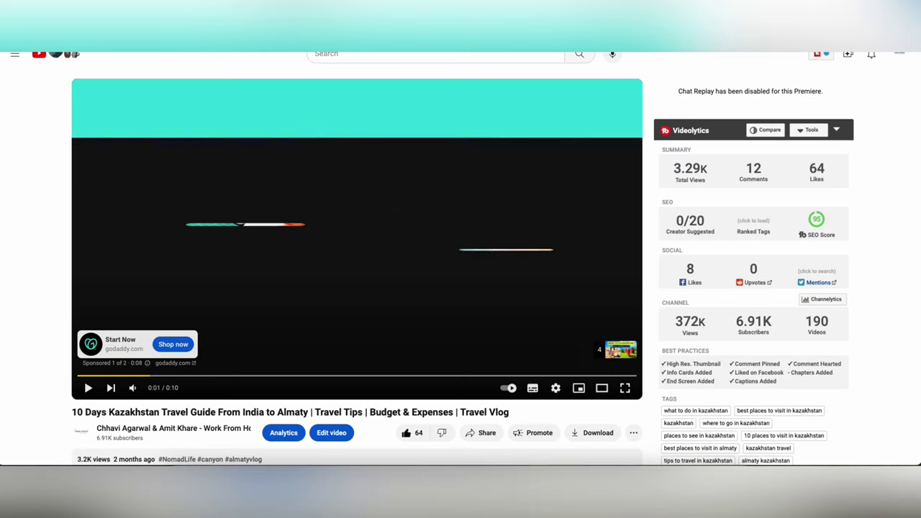
- Find the Invoicing 101 video in the channel's uploads, open it and expand its description
scroll(319, 140, down, 4)
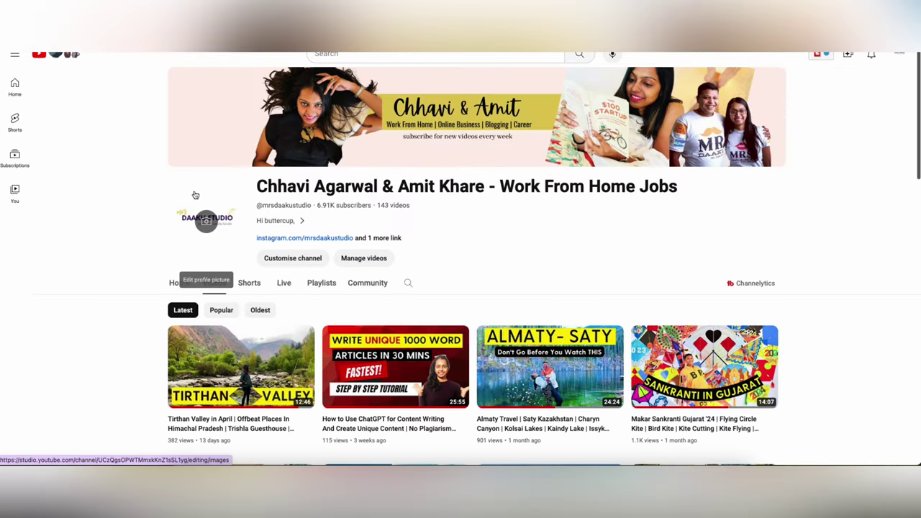
scroll(194, 195, down, 2)
scroll(195, 195, down, 2)
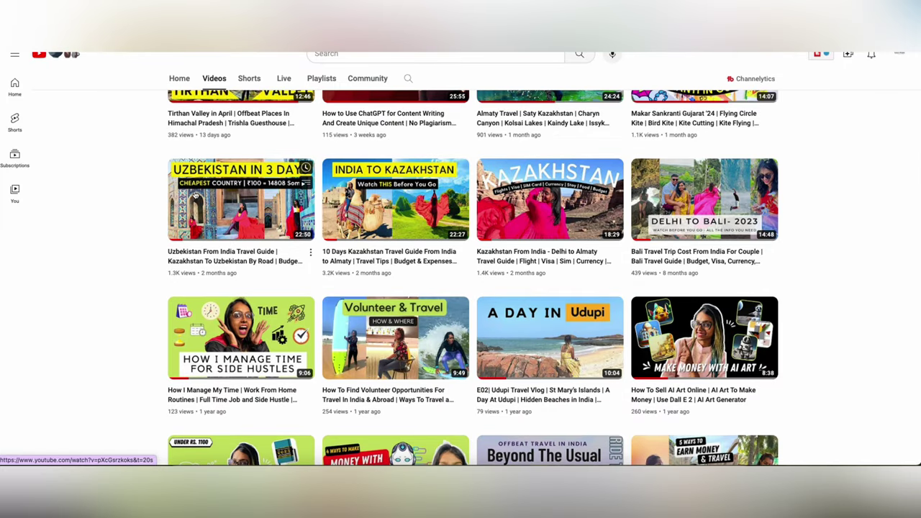
scroll(194, 195, down, 2)
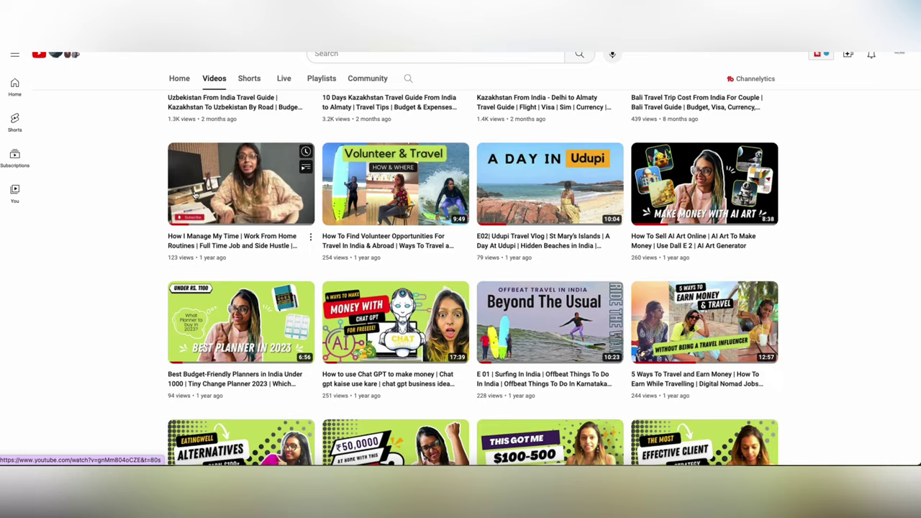
scroll(194, 195, down, 3)
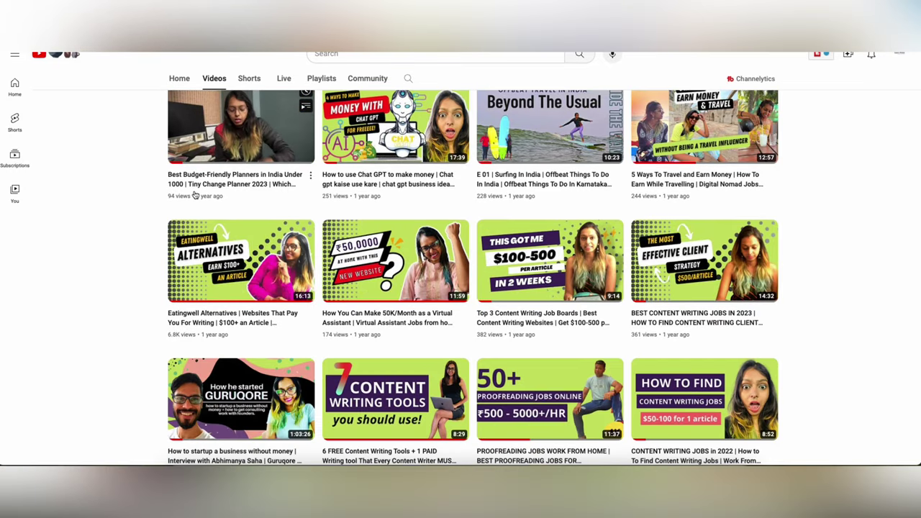
scroll(194, 195, down, 2)
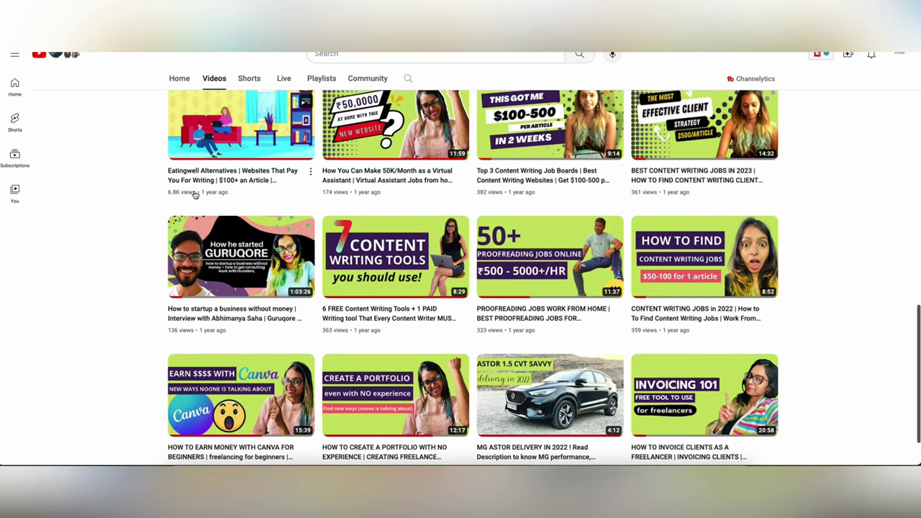
scroll(195, 195, down, 1)
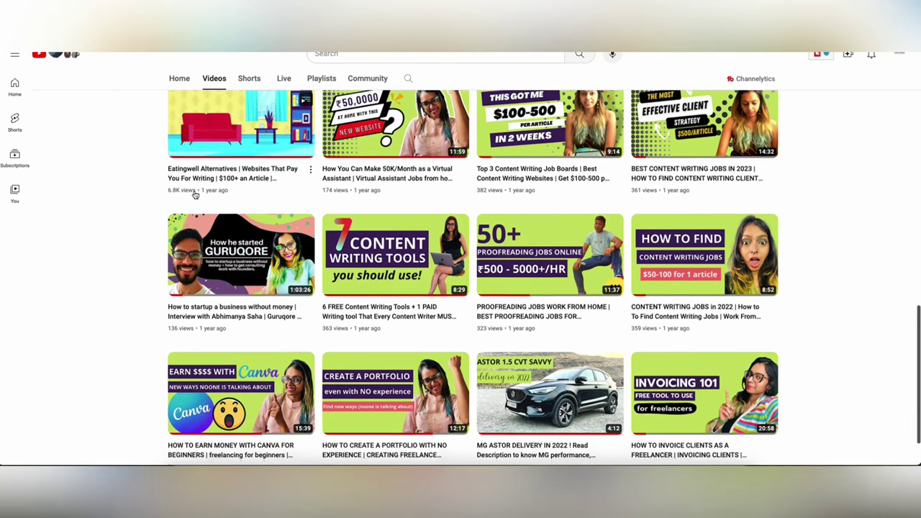
click(709, 320)
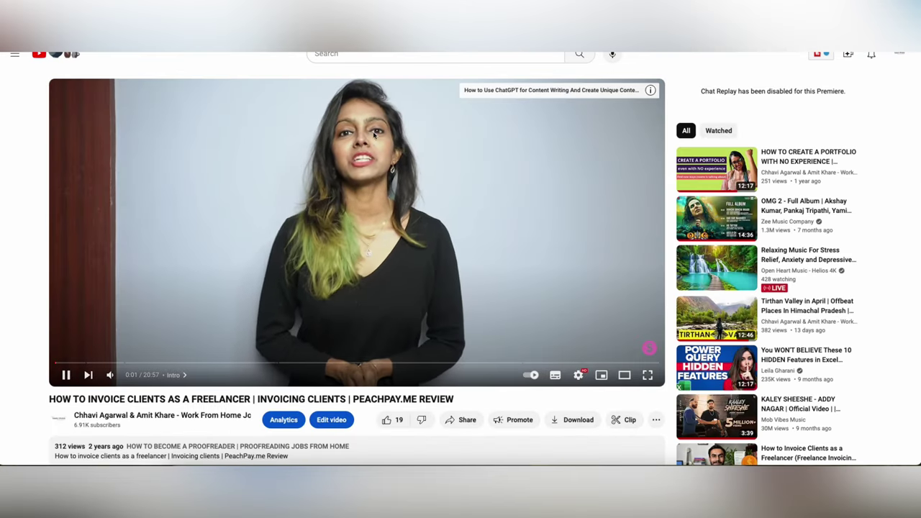
scroll(377, 169, down, 2)
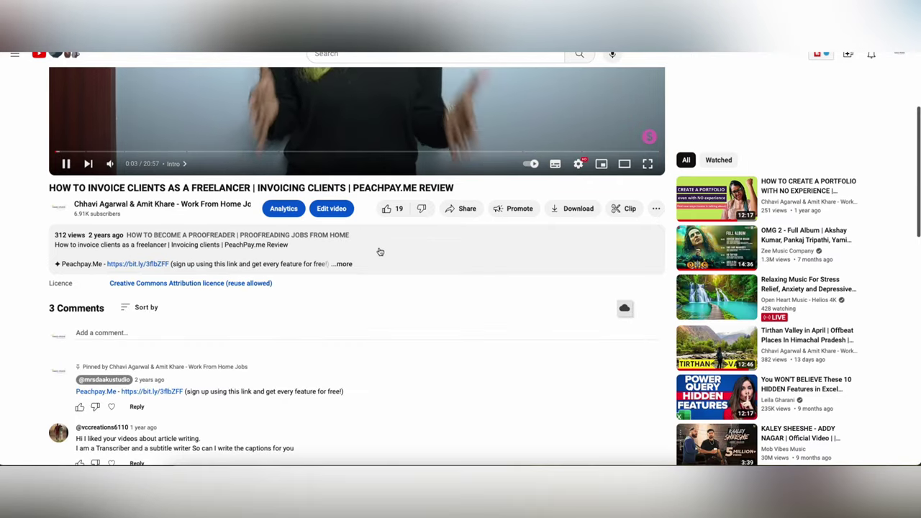
click(344, 263)
scroll(344, 263, up, 2)
scroll(693, 262, up, 2)
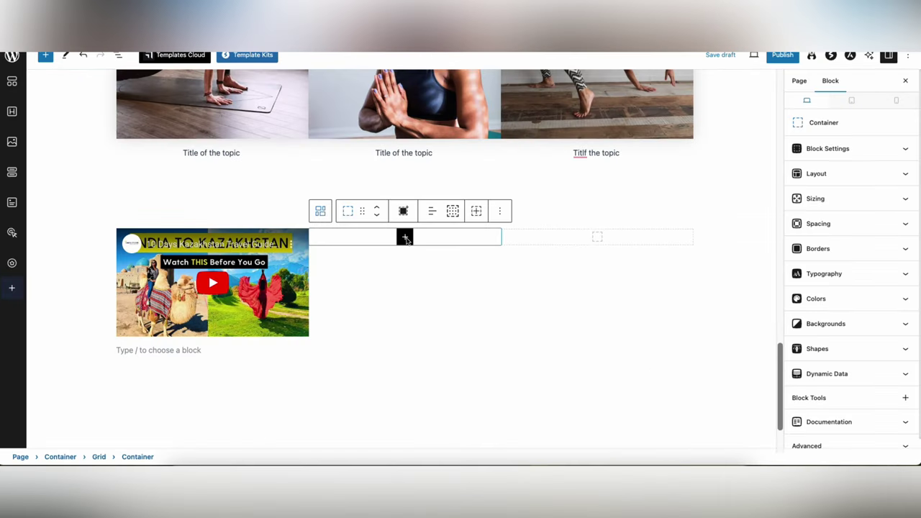
- Embed the Invoicing 101 video link as a YouTube block in the grid's second slot
click(458, 293)
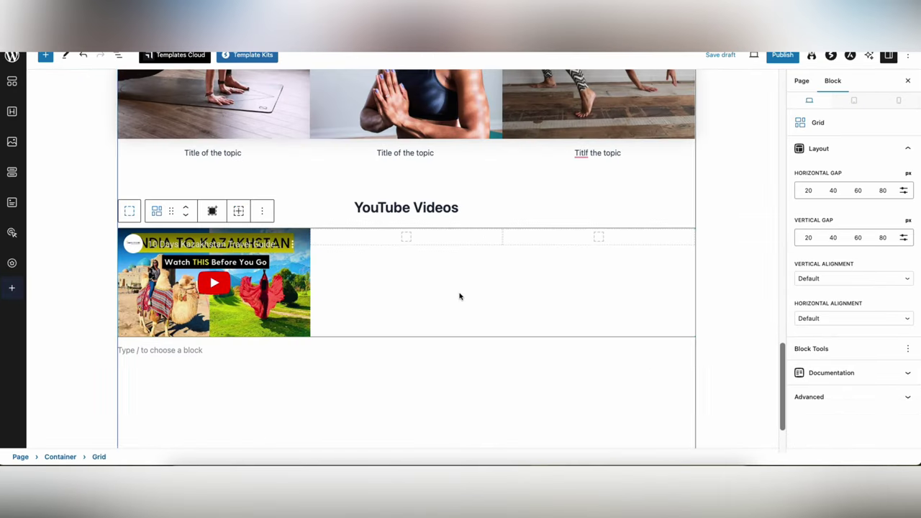
click(405, 239)
text(you)
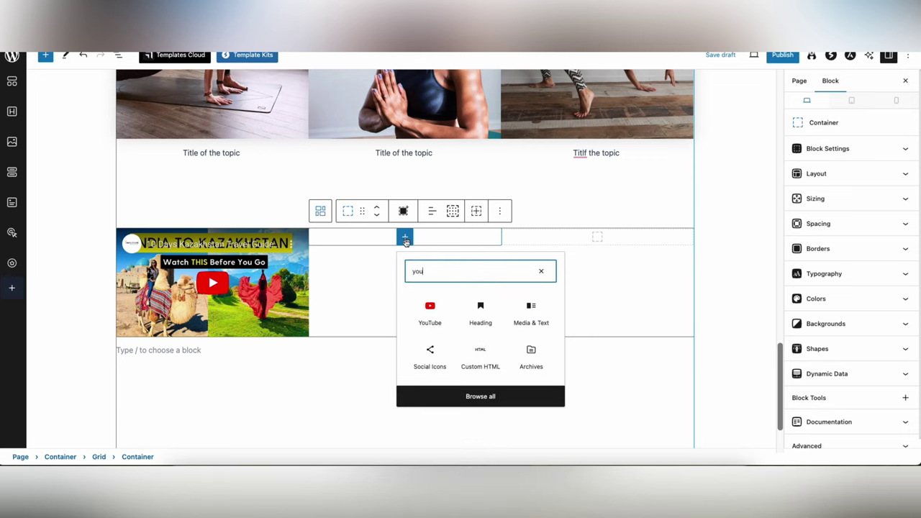
click(432, 308)
key(ctrl+v)
click(342, 281)
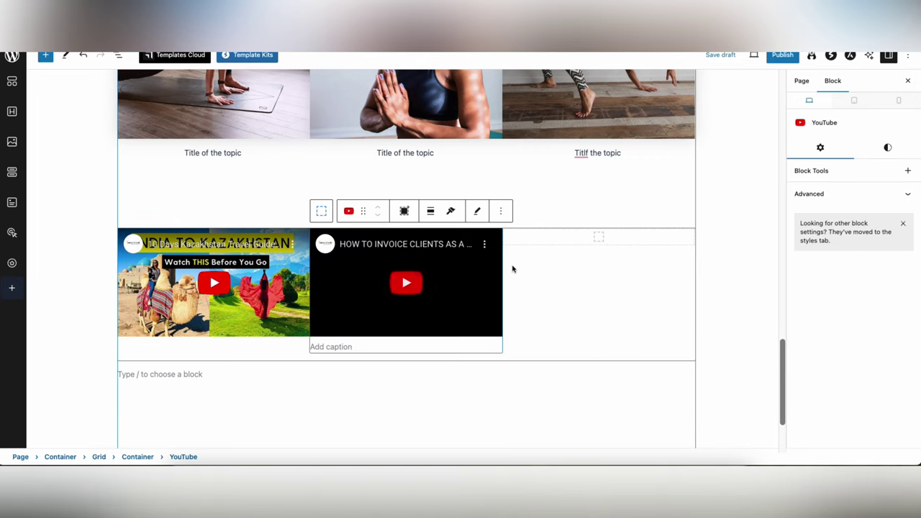
- Caption the video 'Paid collaboration with Peachpay resulting in 100 signups'
click(341, 356)
click(348, 341)
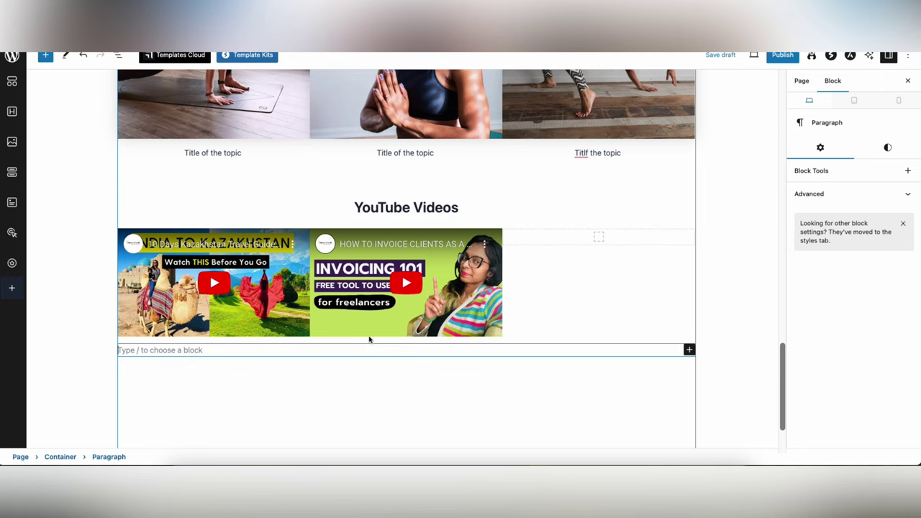
click(370, 339)
click(384, 323)
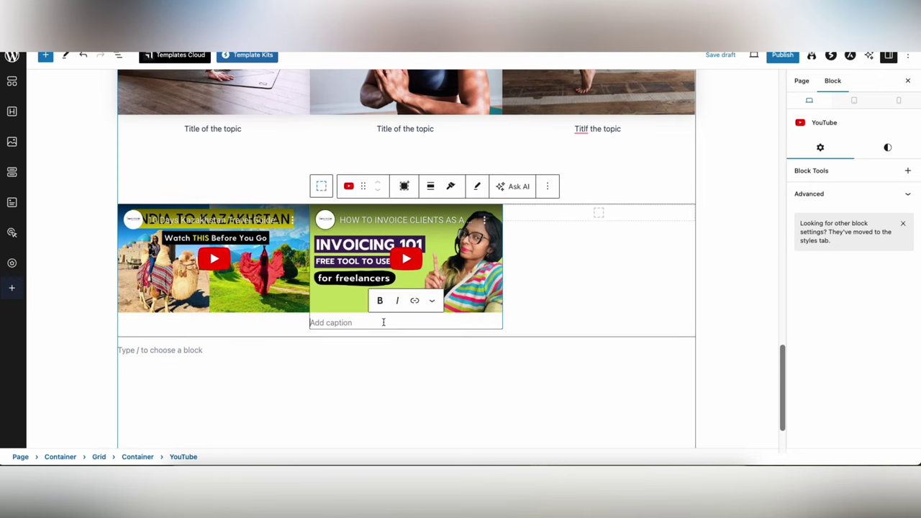
text(Paid col)
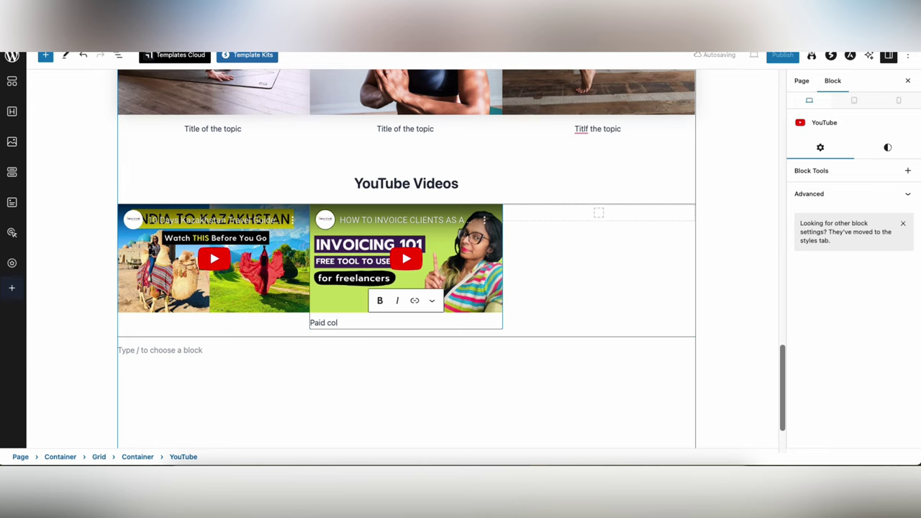
text(laboration with Peachpay resu)
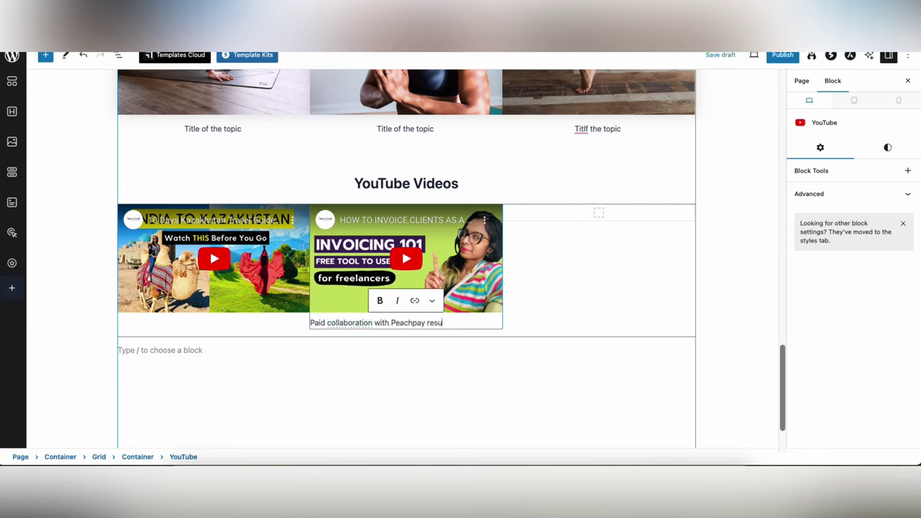
text(lting in 100 signups)
click(213, 320)
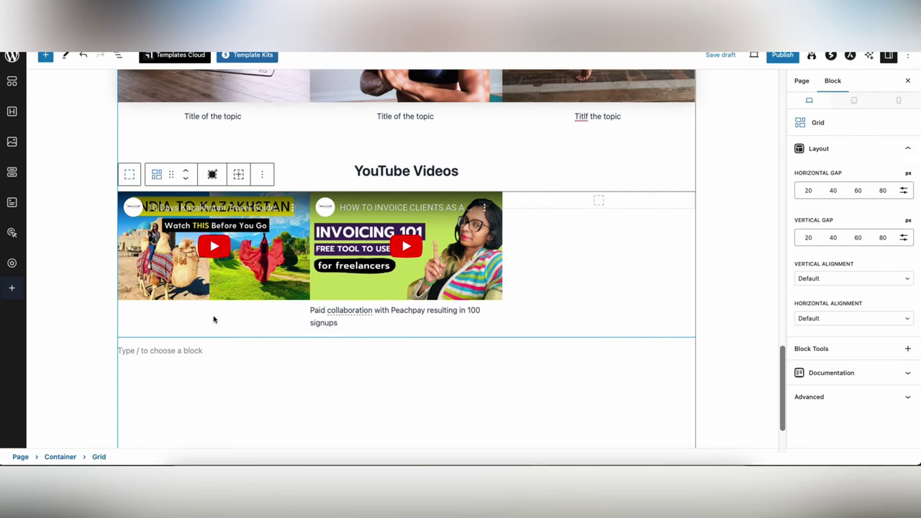
click(247, 310)
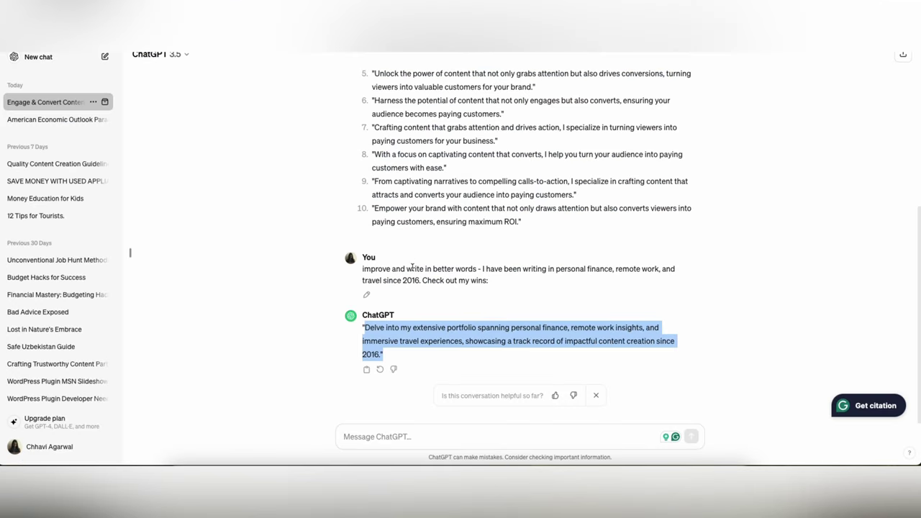
- Resend the earlier USP prompt with 'video creator' as the profession and select the one-line reply
scroll(425, 267, up, 5)
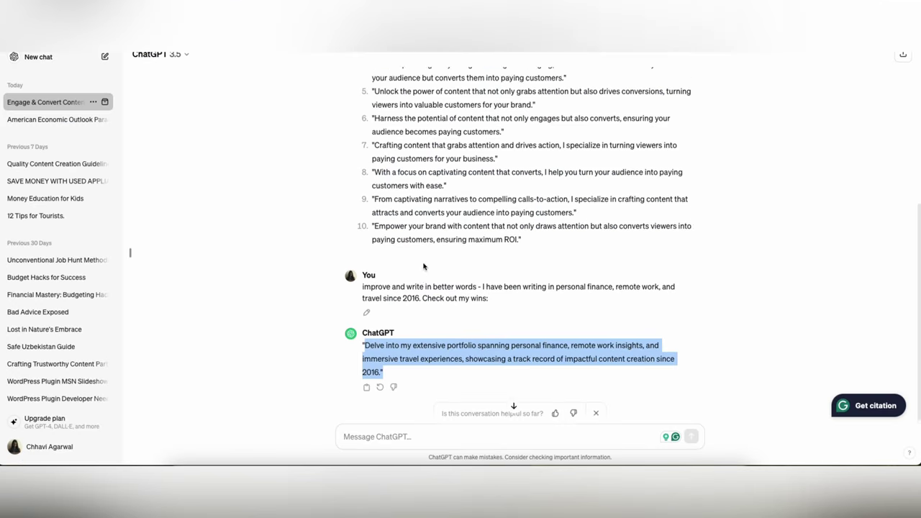
triple_click(398, 93)
key(ctrl+c)
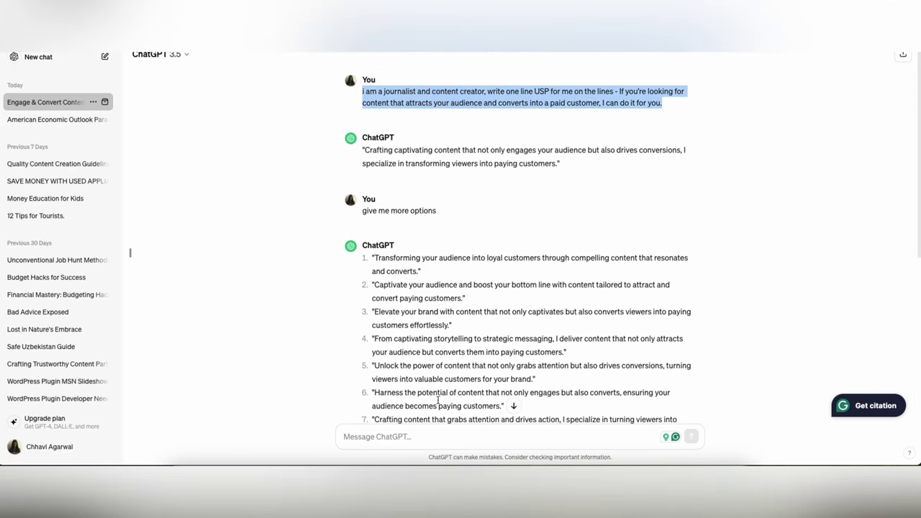
click(454, 444)
key(ctrl+v)
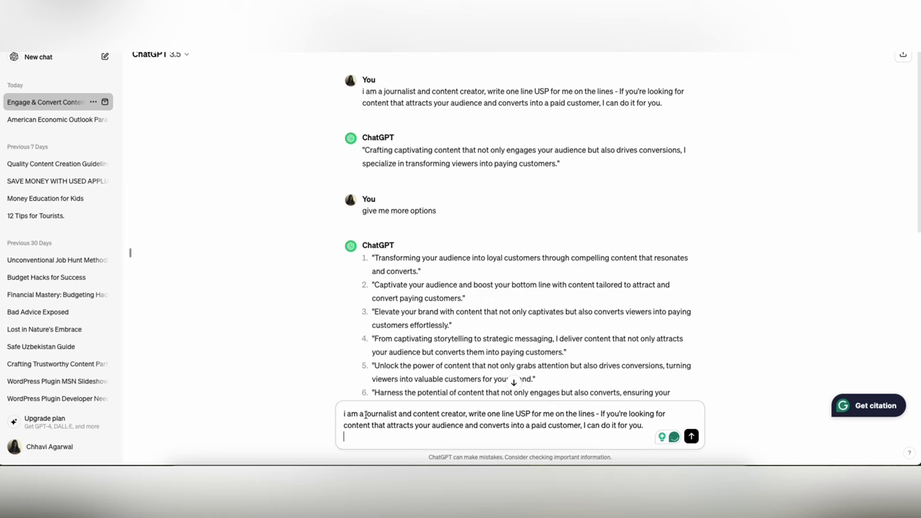
drag(364, 414, 457, 414)
text(video crea)
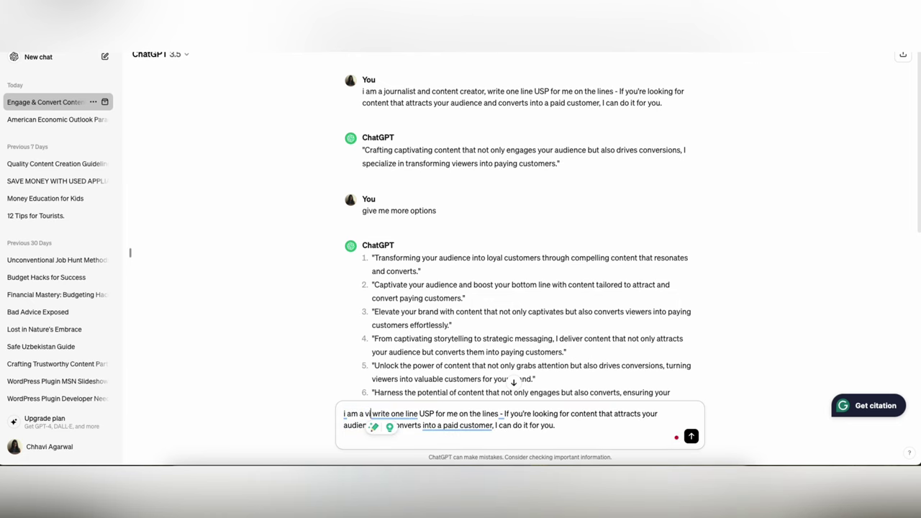
text(tor)
key(Return)
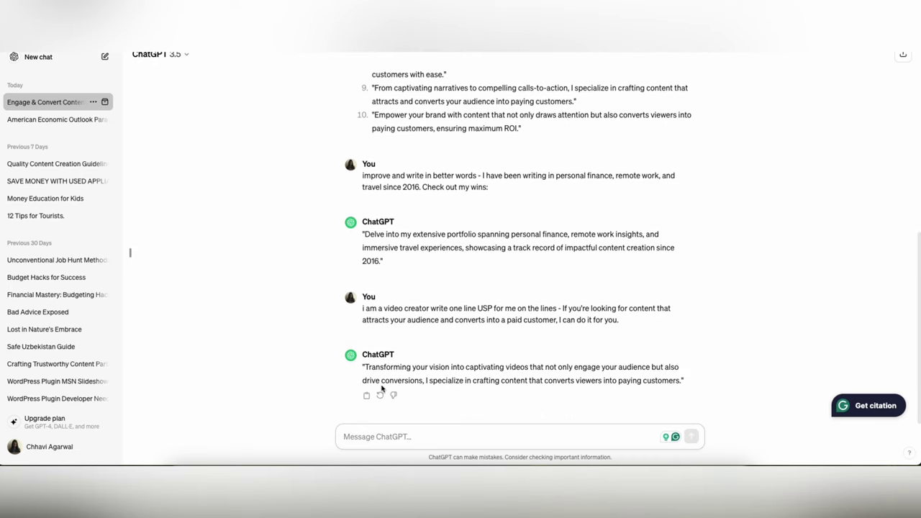
drag(365, 368, 421, 377)
key(ctrl+c)
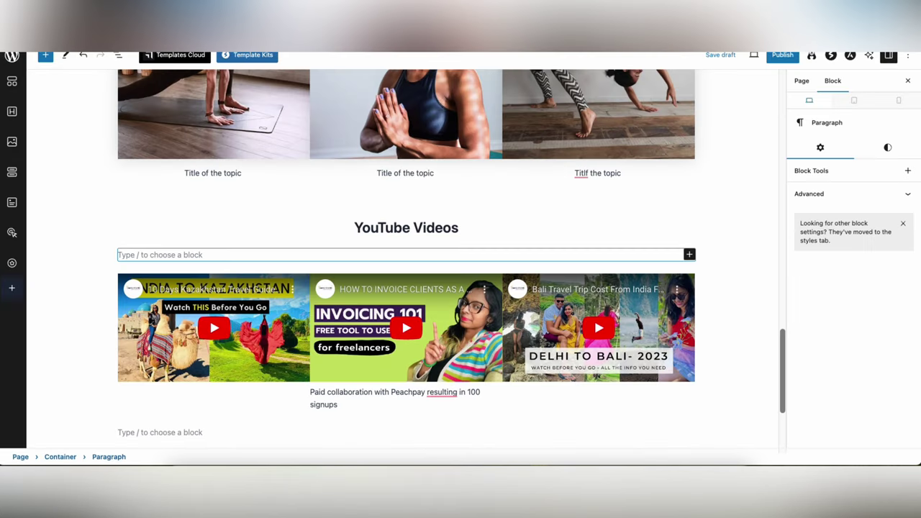
- Paste the 'Transforming your vision into captivating videos…' tagline under YouTube Videos and centre it
click(688, 254)
click(436, 249)
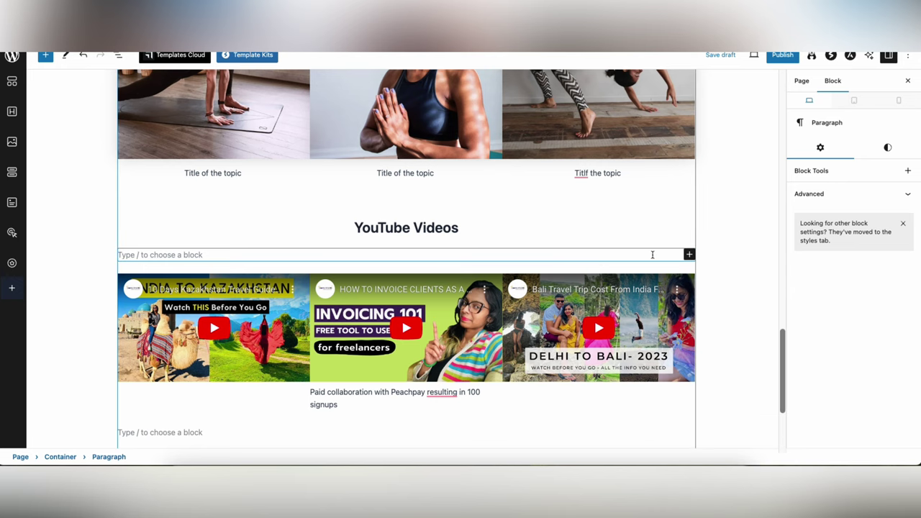
key(ctrl+v)
click(239, 230)
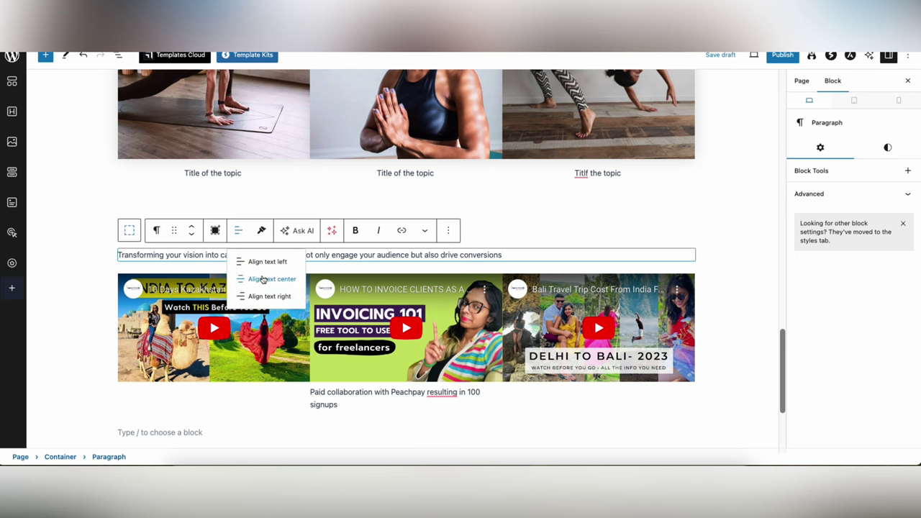
click(259, 277)
click(62, 254)
scroll(72, 251, down, 3)
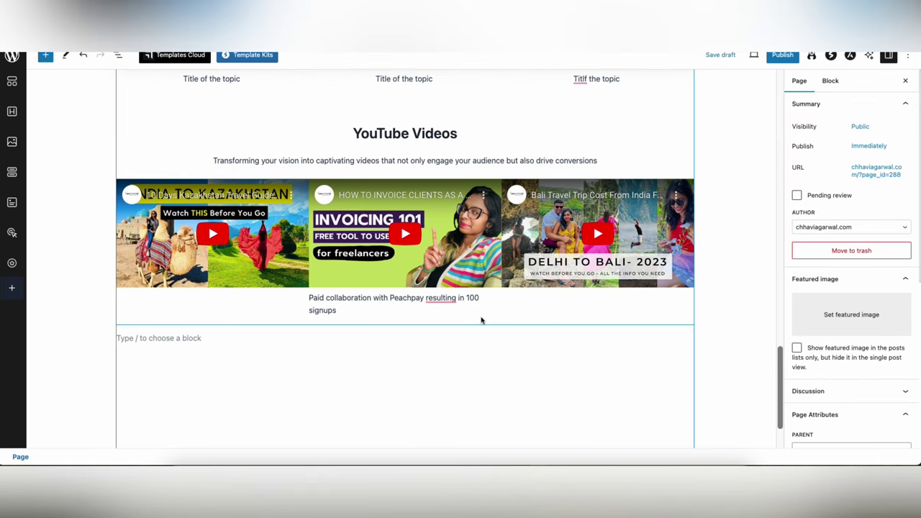
- Add a centred 'Instagram Reels' heading below the video grid
click(449, 333)
click(689, 336)
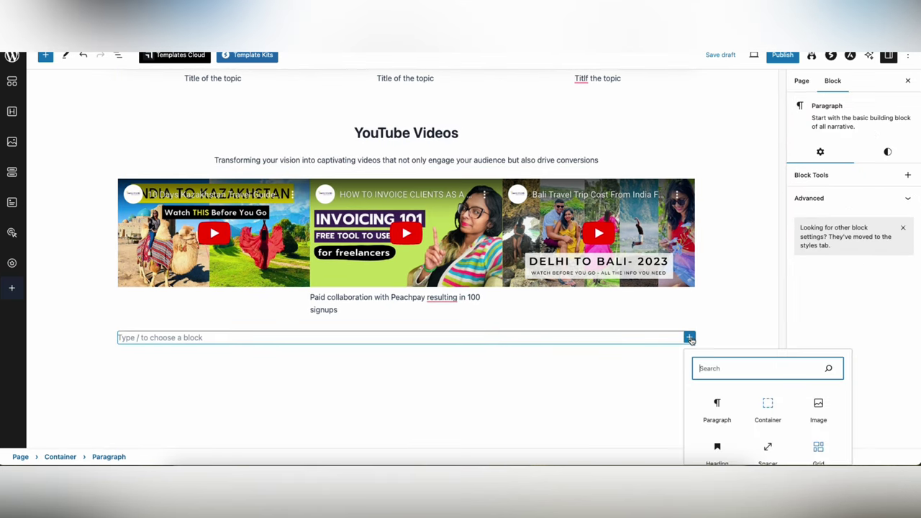
click(720, 446)
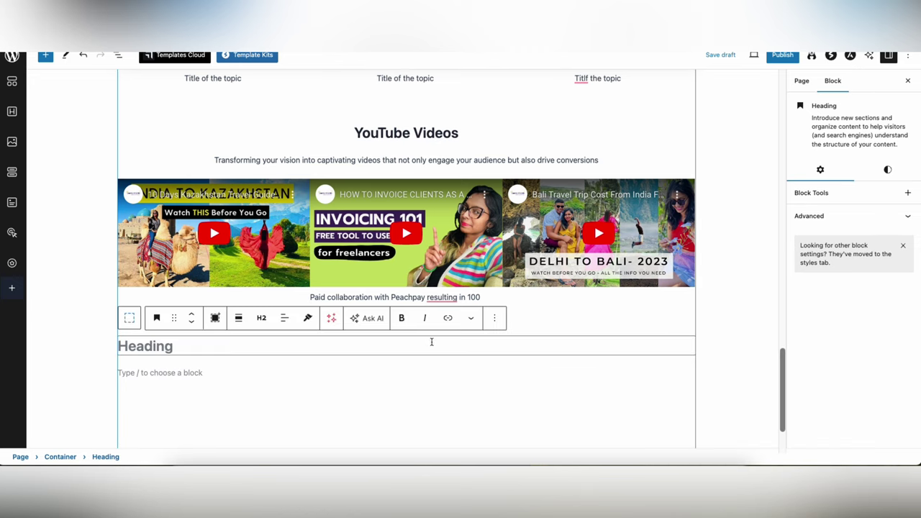
text(R)
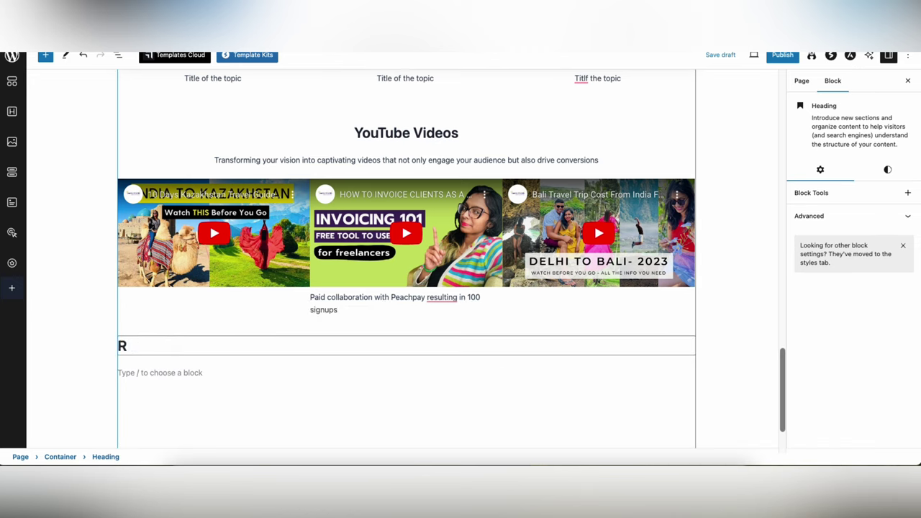
key(BackSpace)
text(Instagram Reels)
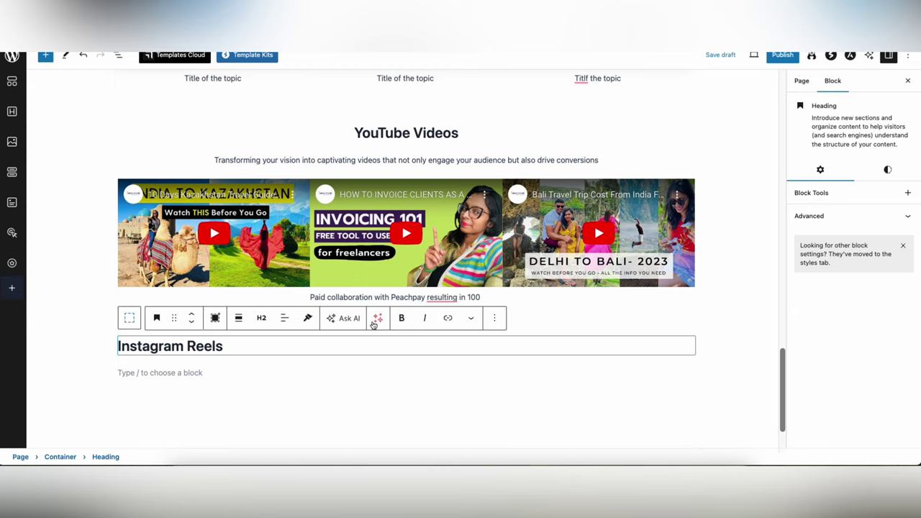
click(285, 318)
click(336, 365)
- Insert a three-column Grid block beneath the Instagram Reels heading
click(337, 367)
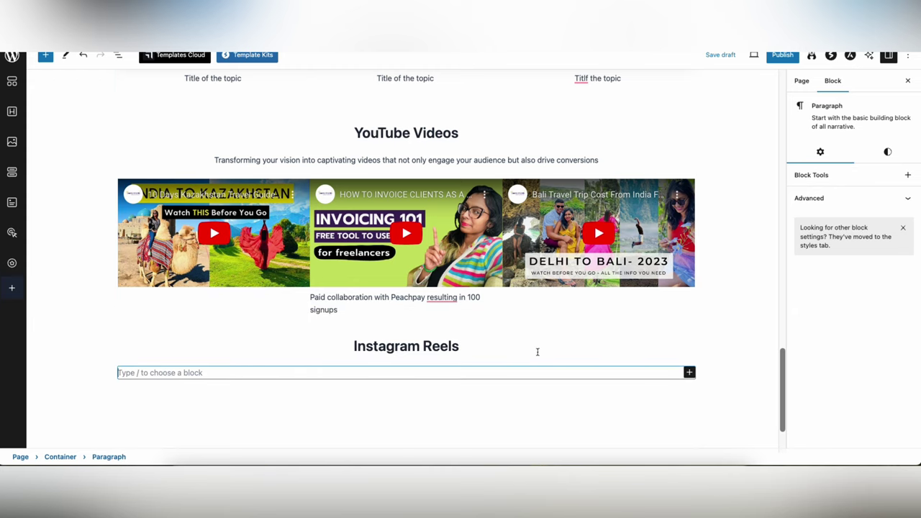
click(536, 351)
key(Down)
click(690, 342)
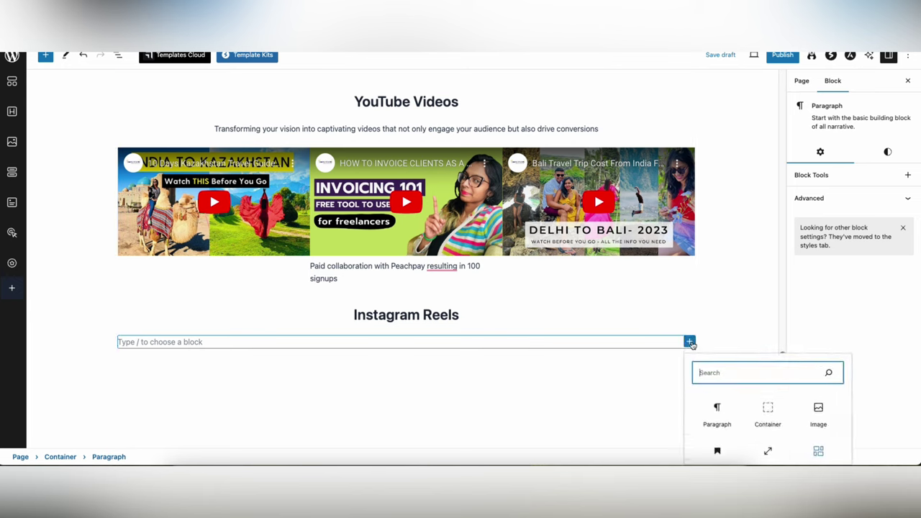
text(gri)
click(718, 407)
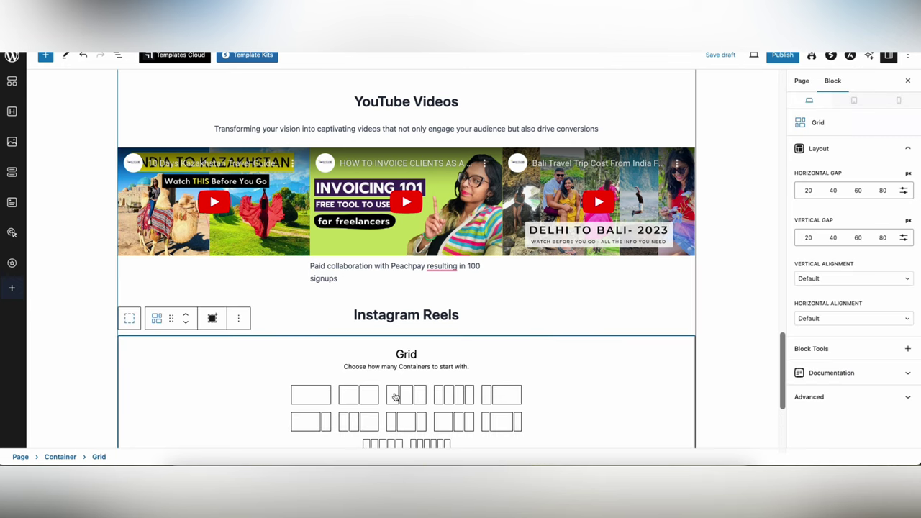
click(403, 394)
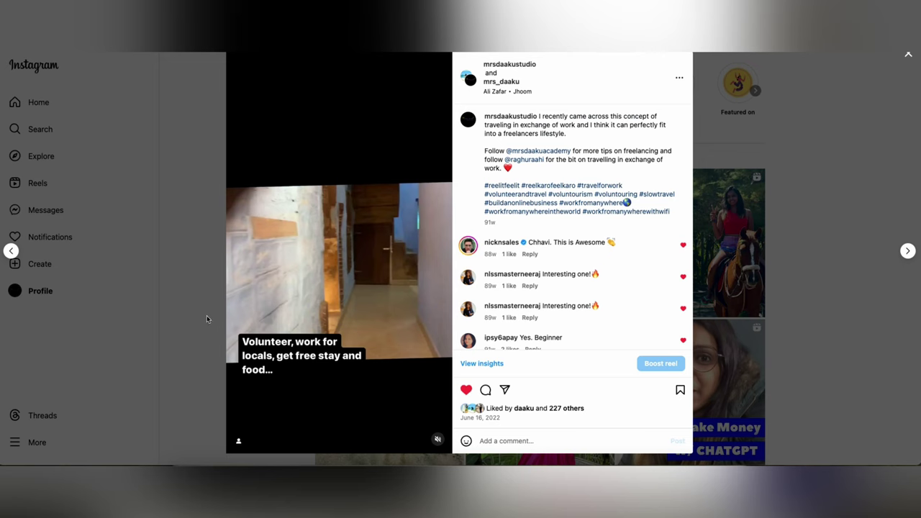
click(207, 319)
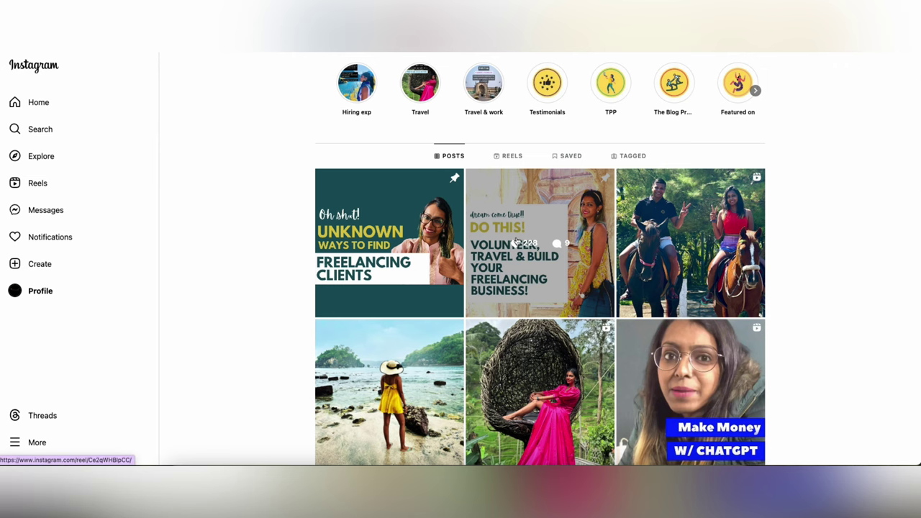
- Copy the beginner-freelancer reel's embed code and add a Custom HTML block to the first column
click(348, 252)
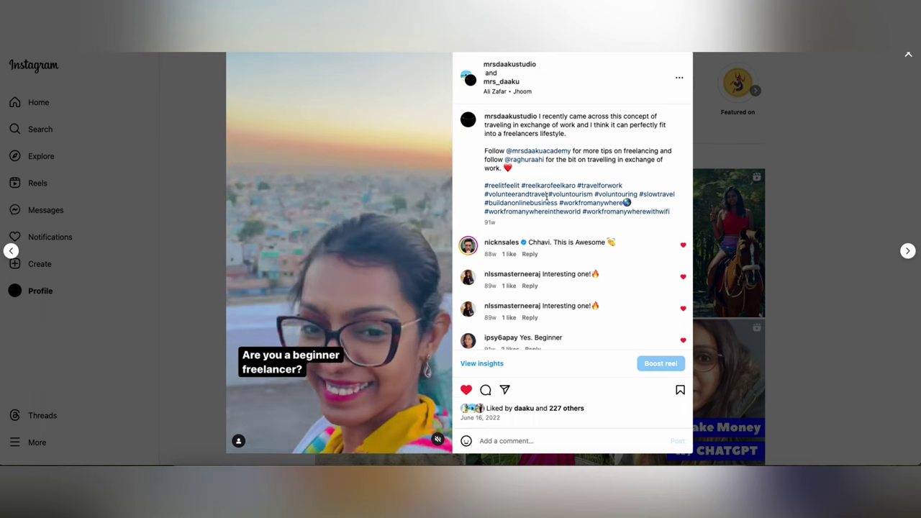
click(680, 78)
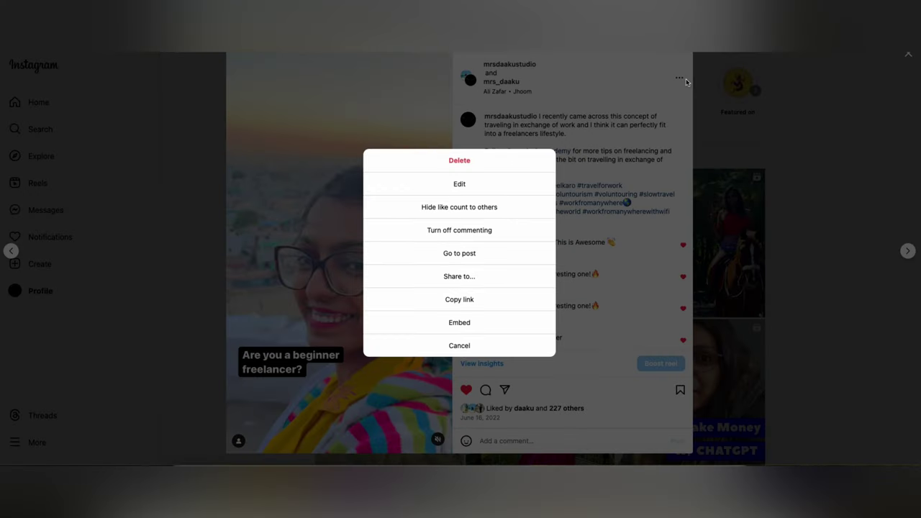
click(460, 324)
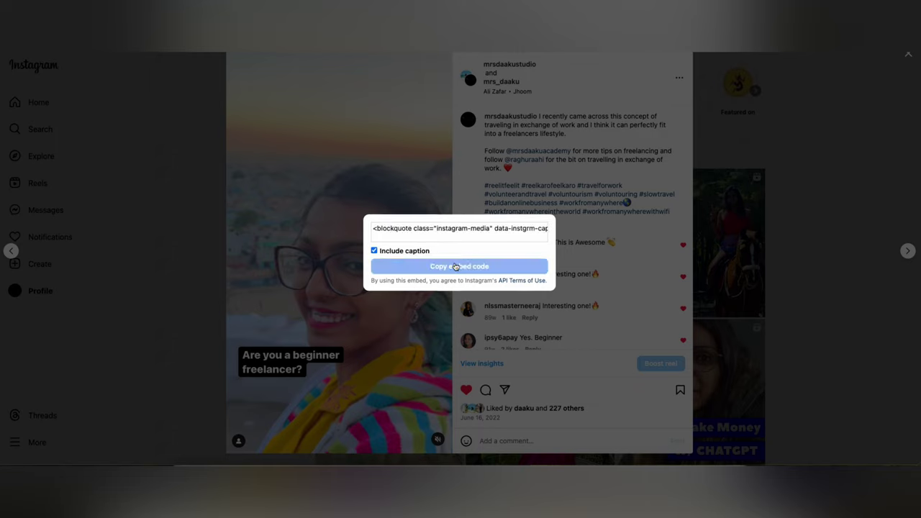
click(456, 265)
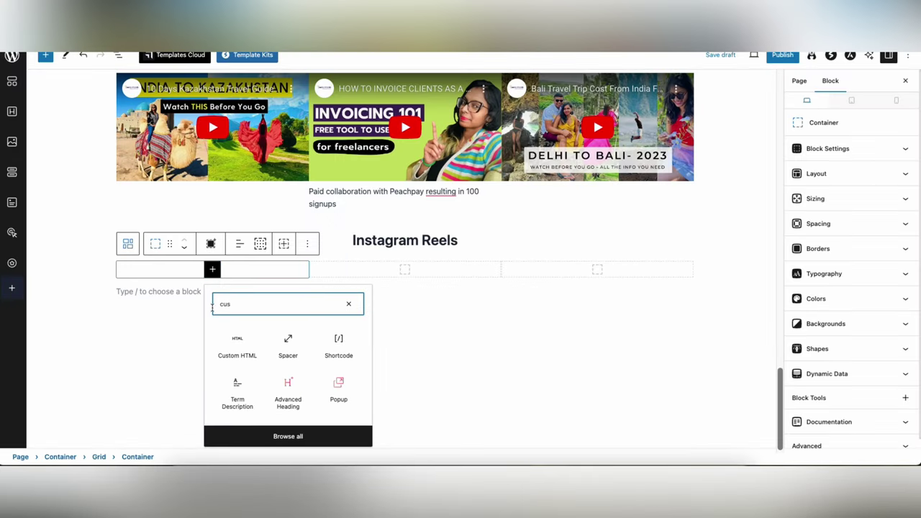
click(237, 342)
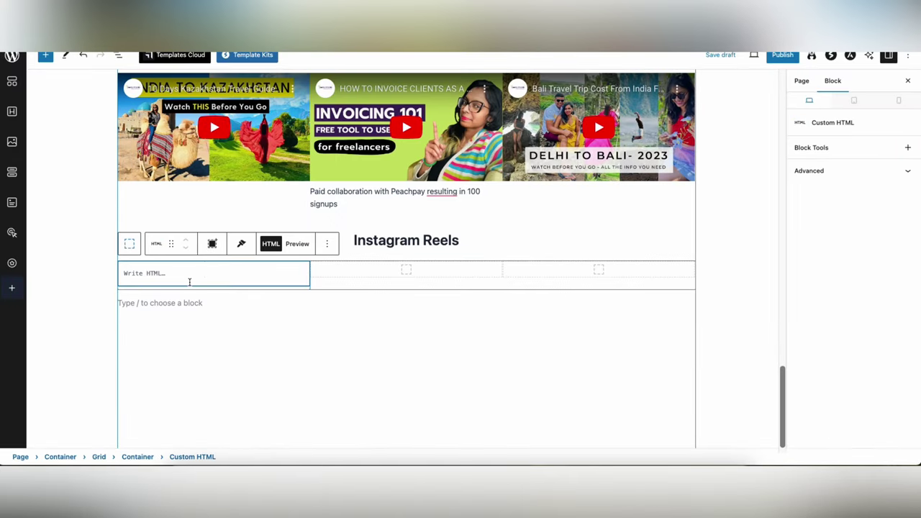
- Paste the reel's embed code into the first column's Custom HTML block and preview it
key(ctrl+v)
click(297, 243)
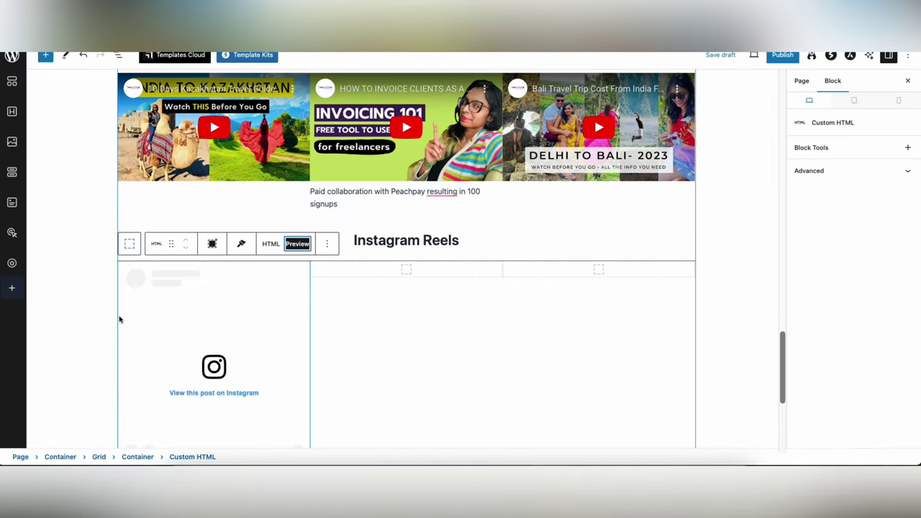
scroll(120, 320, down, 3)
scroll(112, 319, up, 3)
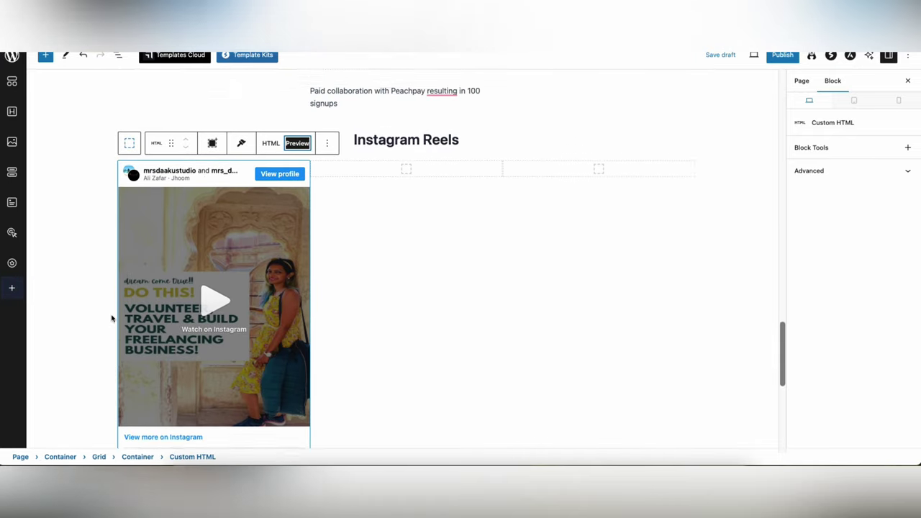
- Add a Custom HTML block to the second grid column
click(405, 244)
click(405, 247)
text(cust)
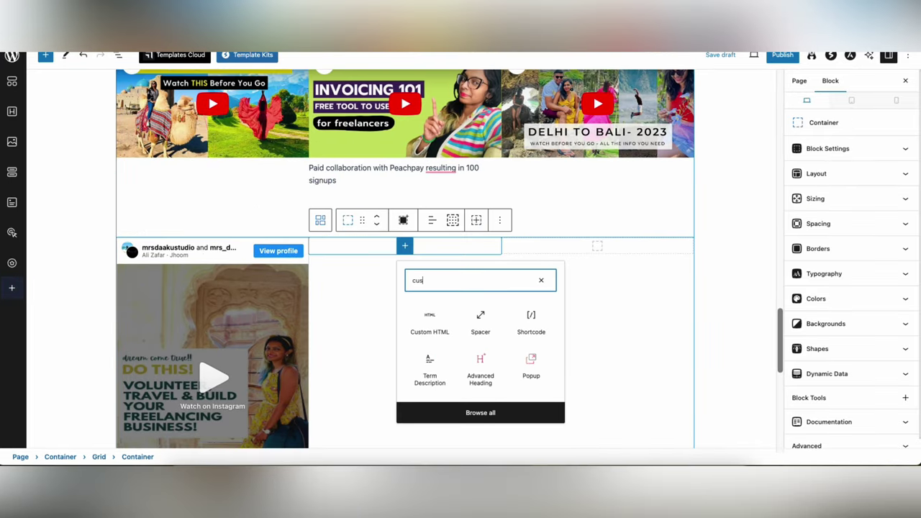
click(429, 325)
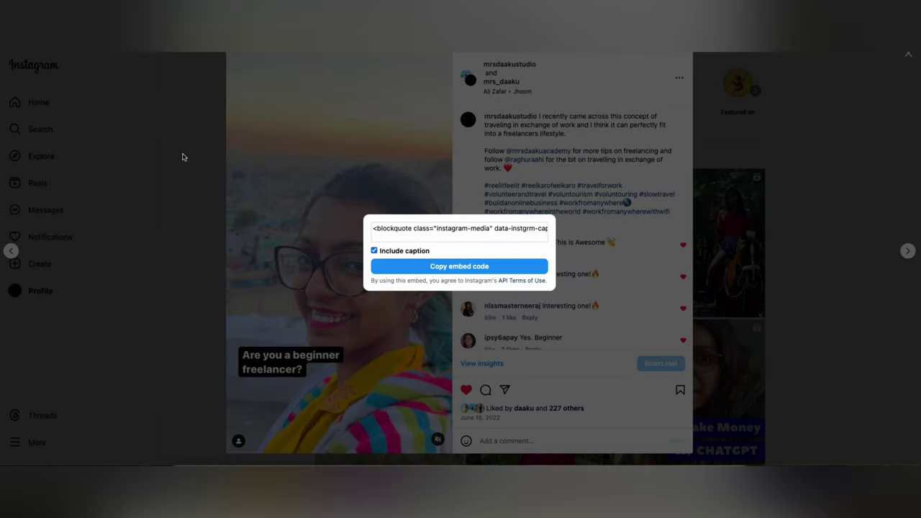
click(257, 195)
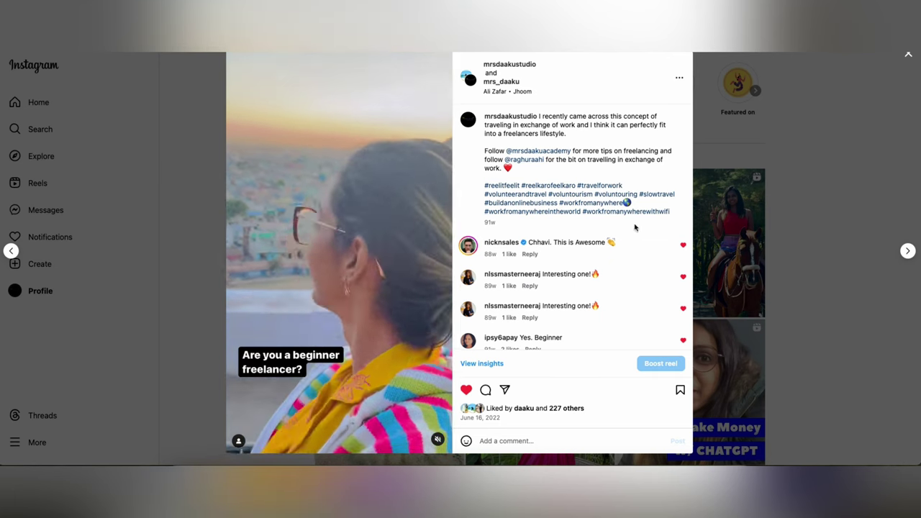
- Open the freelancing-clients post, paste its link into the second column, and copy its embed code
click(707, 117)
scroll(555, 229, down, 3)
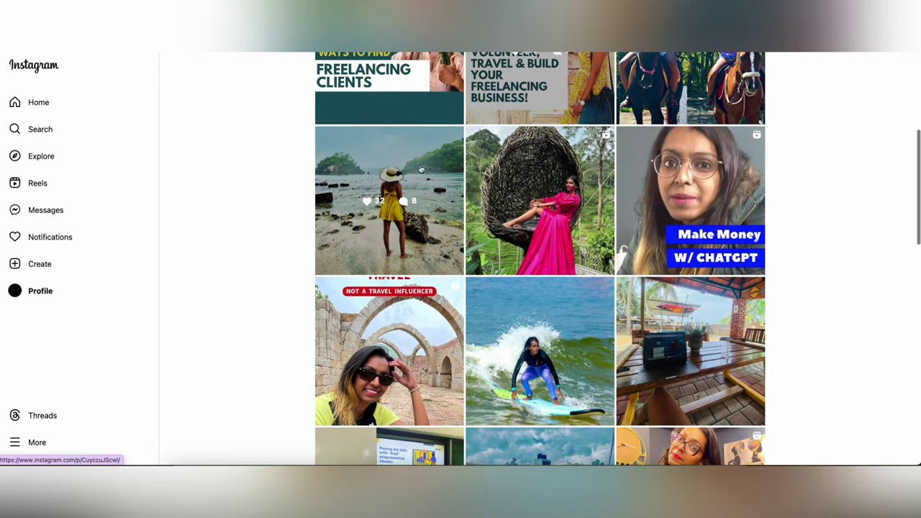
click(389, 83)
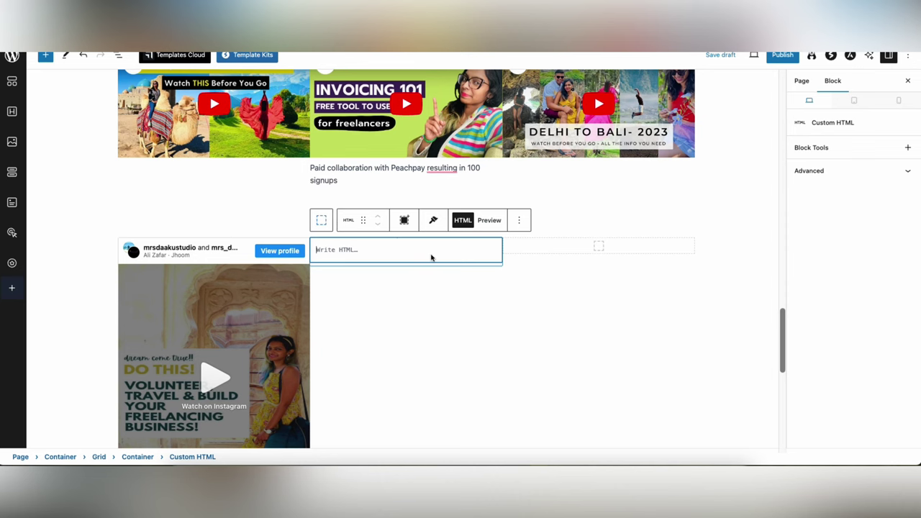
key(ctrl+v)
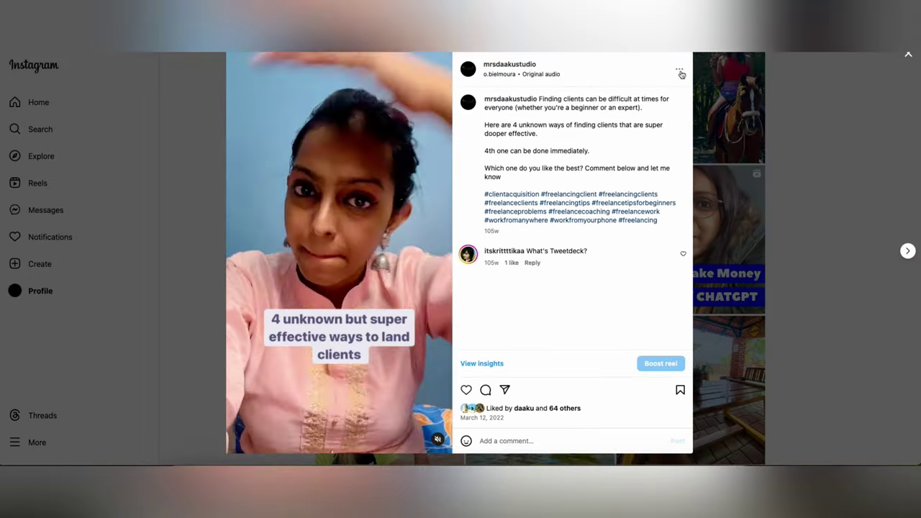
click(679, 69)
click(513, 321)
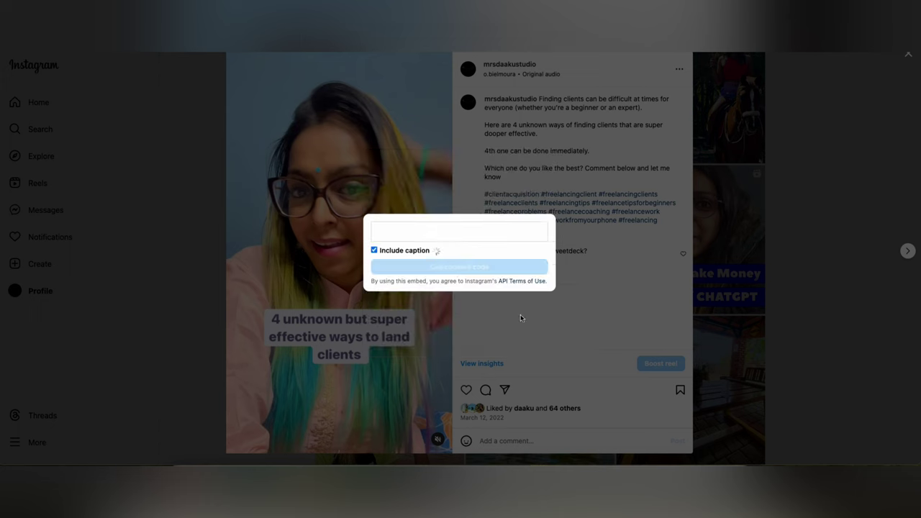
click(470, 267)
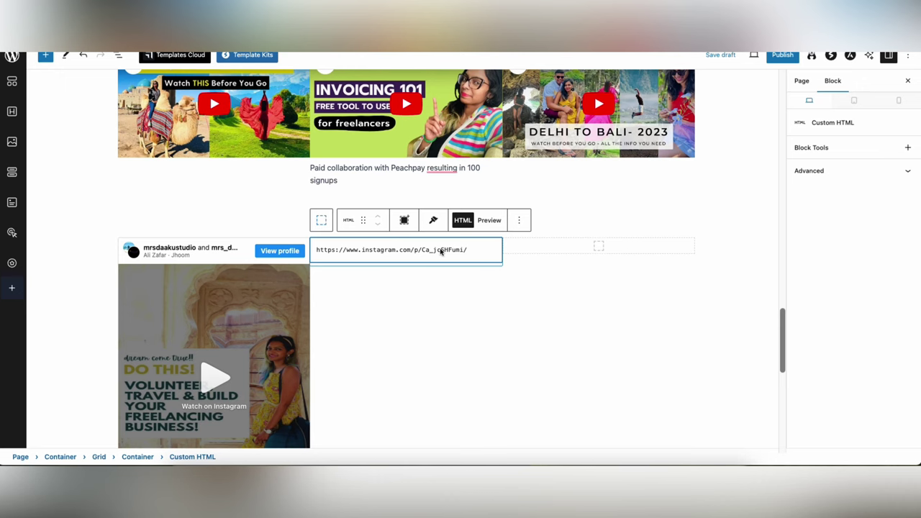
- Replace the second column's pasted link with the post's embed code and preview it
key(ctrl+a)
key(ctrl+v)
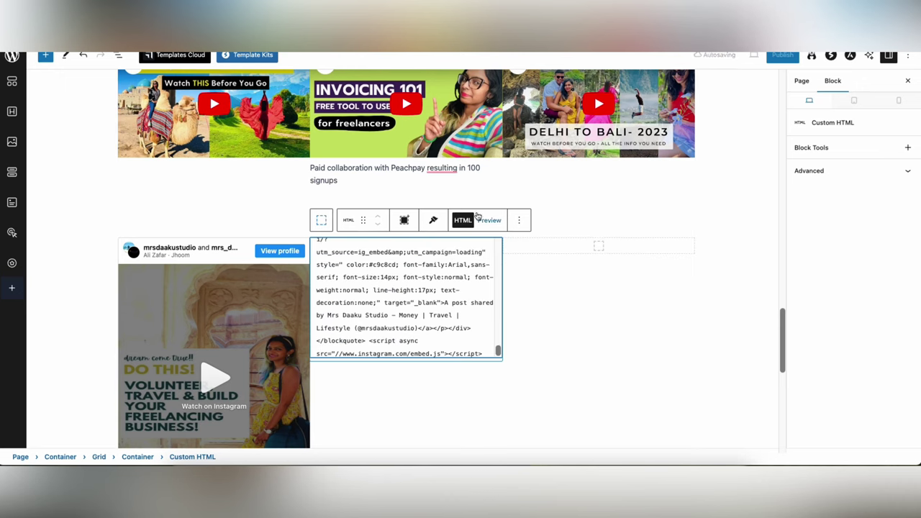
click(483, 220)
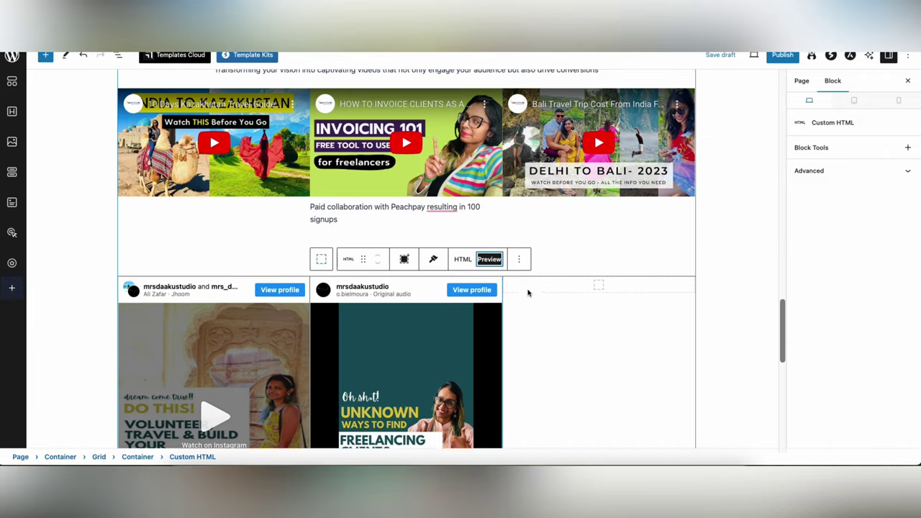
scroll(528, 292, down, 9)
scroll(468, 308, up, 10)
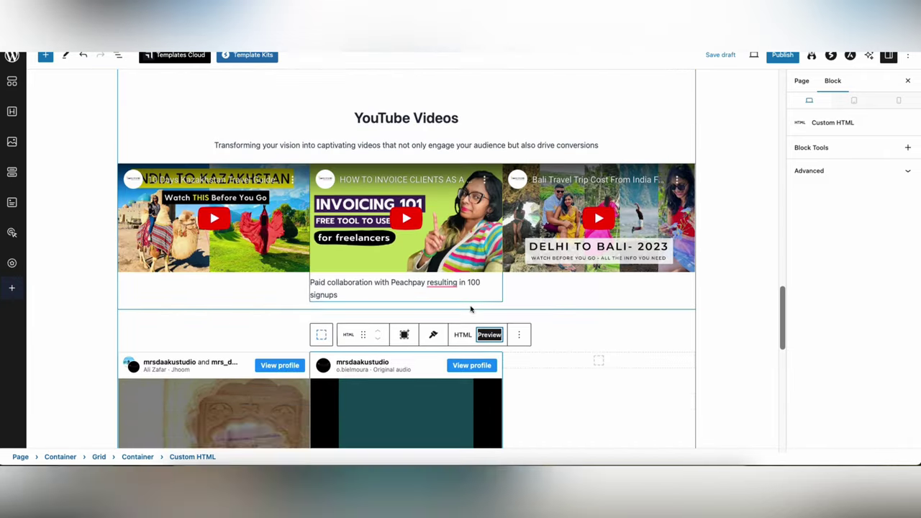
scroll(471, 309, down, 10)
click(689, 283)
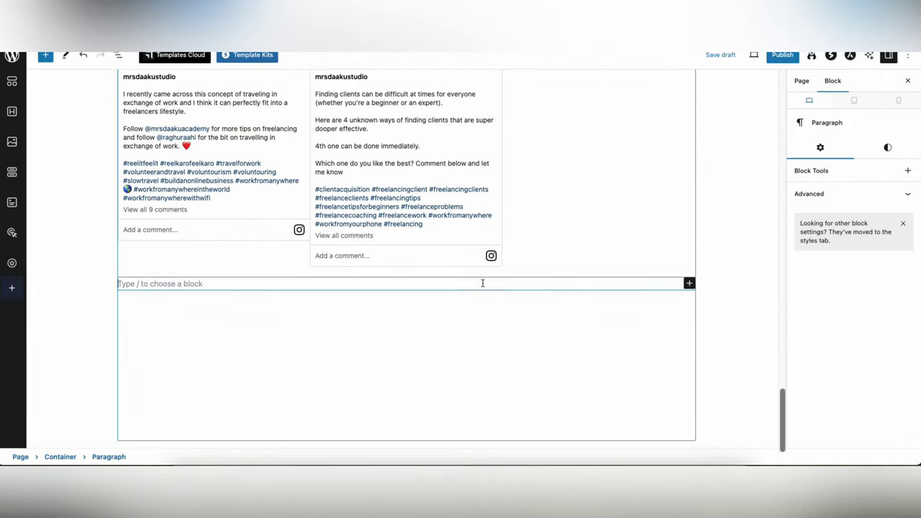
- Add an 'Instagram Posts' heading below the Instagram Reels grid
click(689, 283)
click(719, 394)
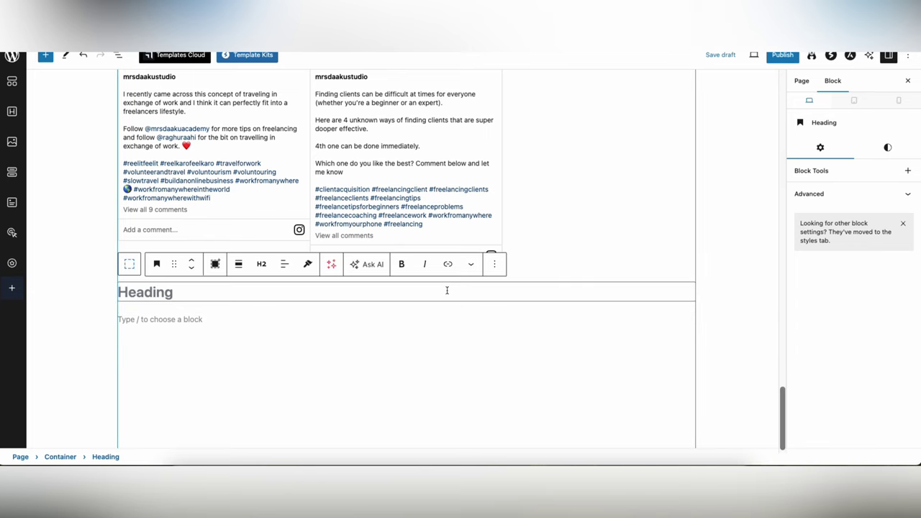
text(Instagram)
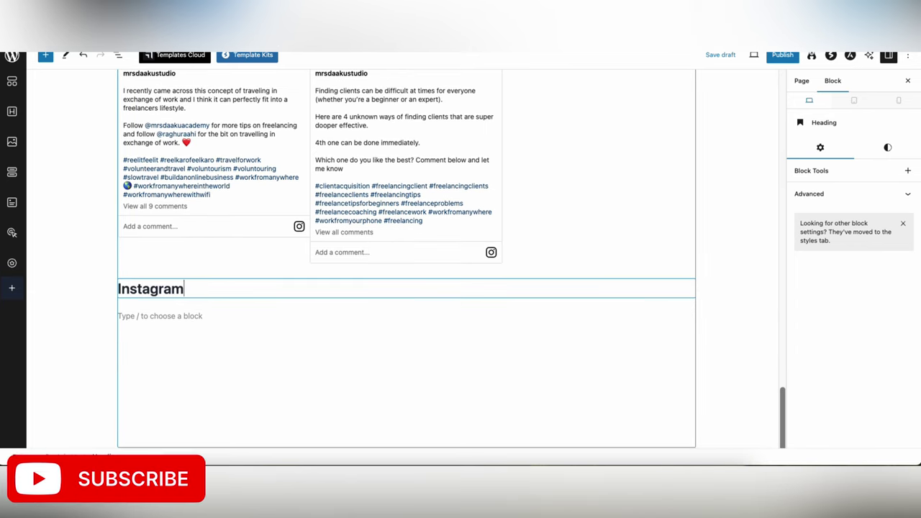
text( Posts)
key(Return)
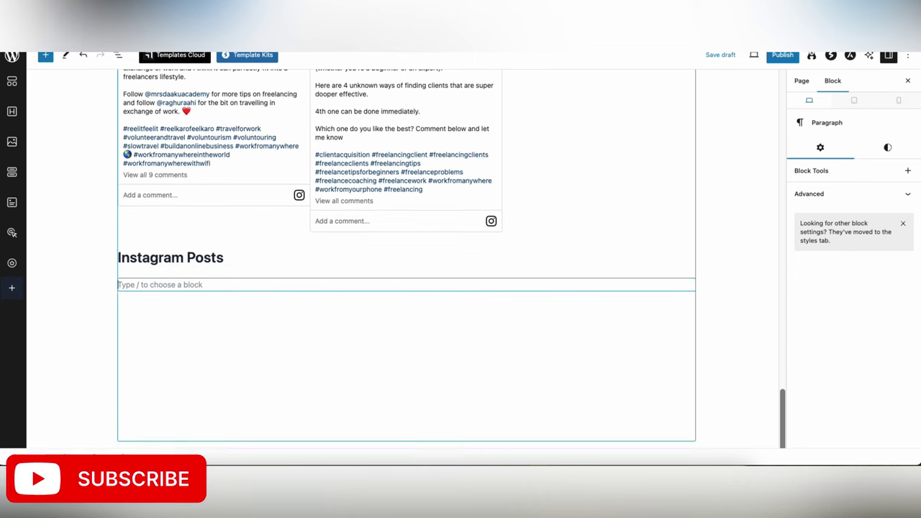
- Insert a four-column Grid under Instagram Posts with a Custom HTML block in column one
click(689, 284)
text(gri)
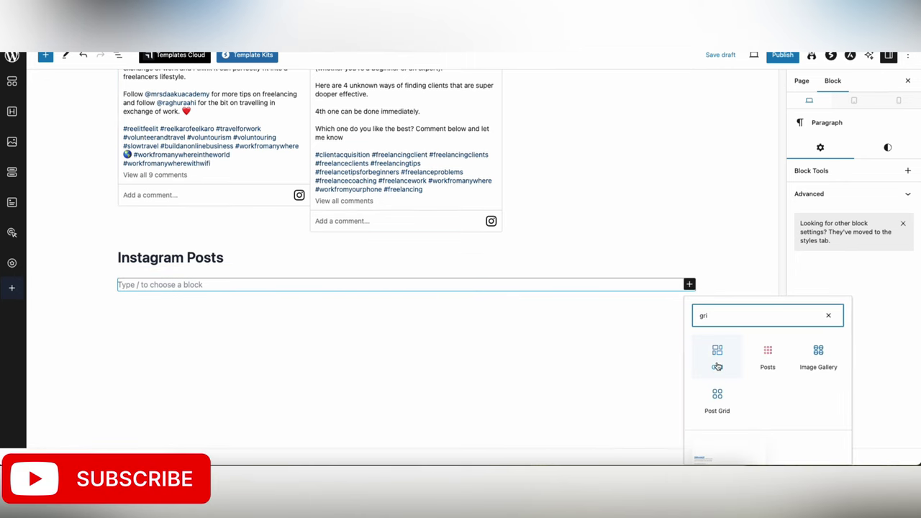
click(715, 353)
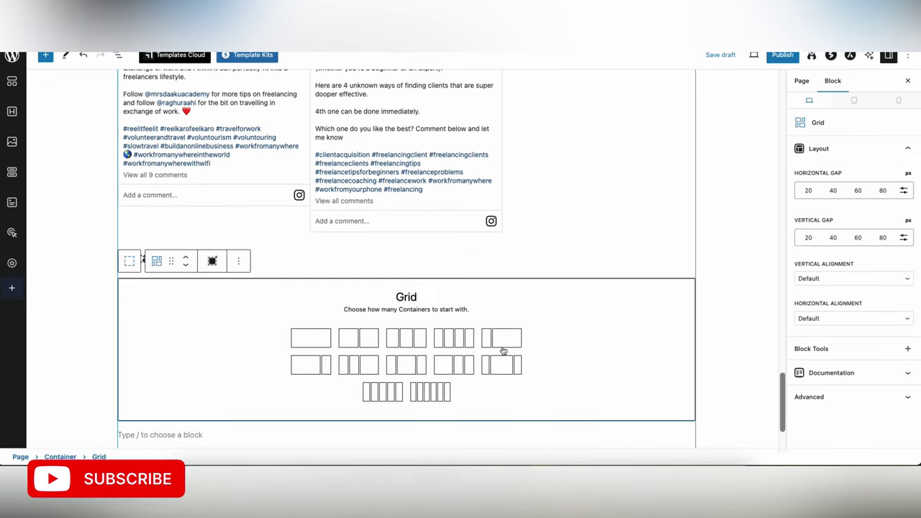
click(454, 338)
click(191, 288)
text(cus)
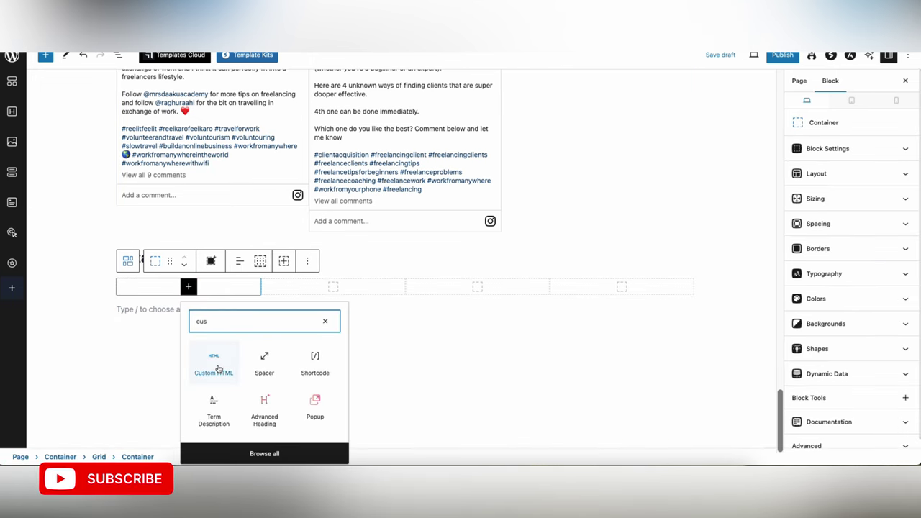
click(219, 369)
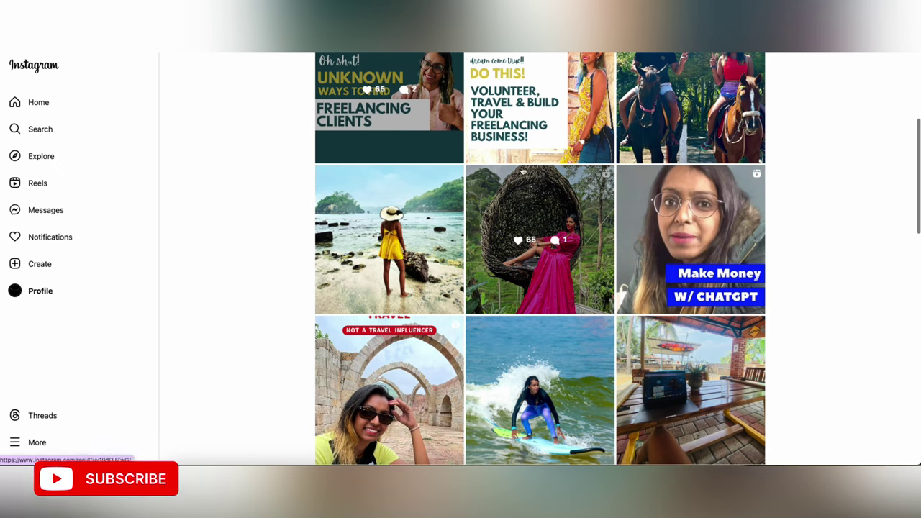
- Copy the embed code of the beach photo post on Instagram
click(390, 239)
click(768, 69)
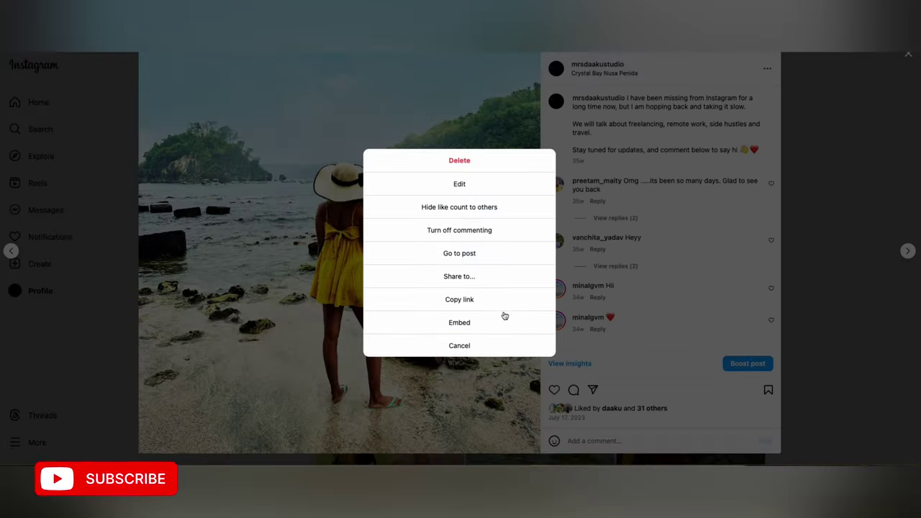
click(485, 321)
click(450, 268)
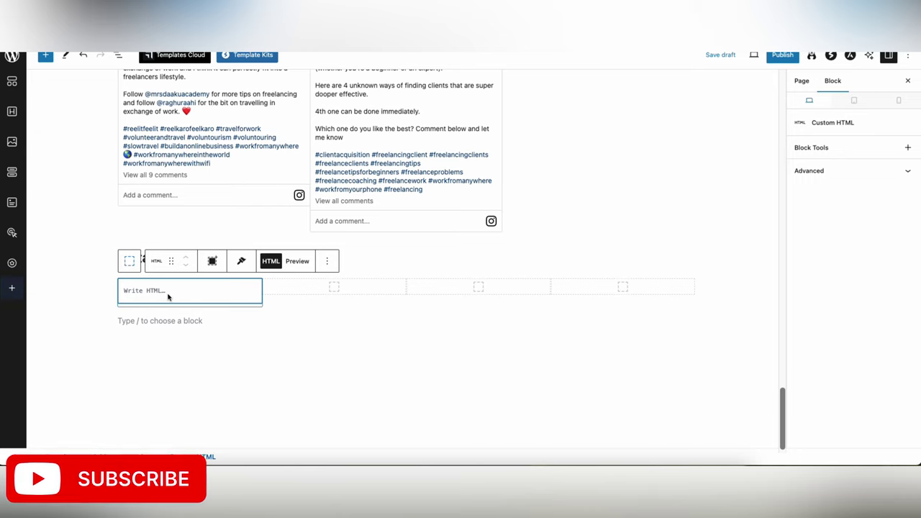
- Paste the beach post's embed code into the first column's Custom HTML block and preview it
key(ctrl+v)
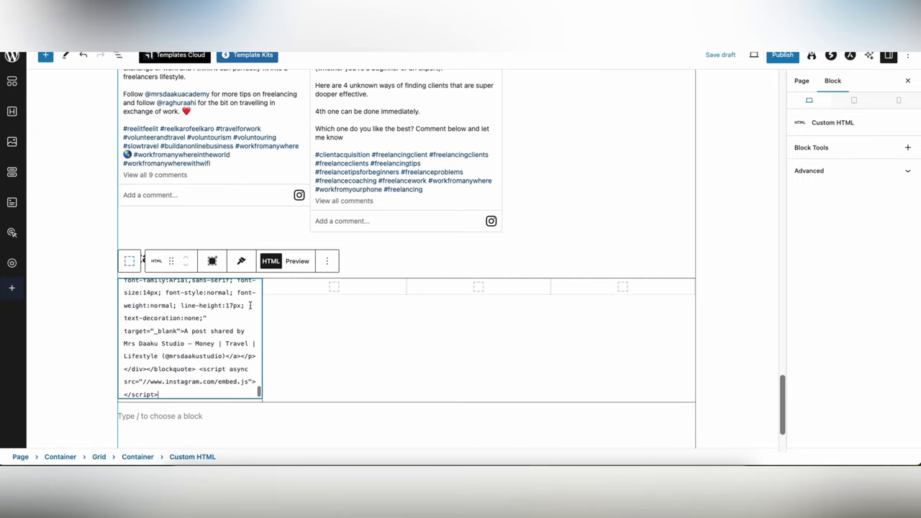
click(297, 261)
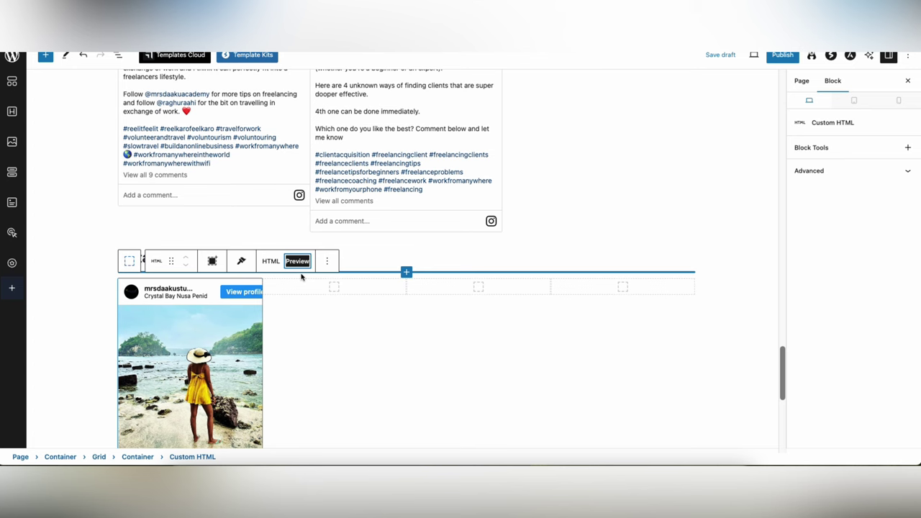
scroll(301, 277, down, 5)
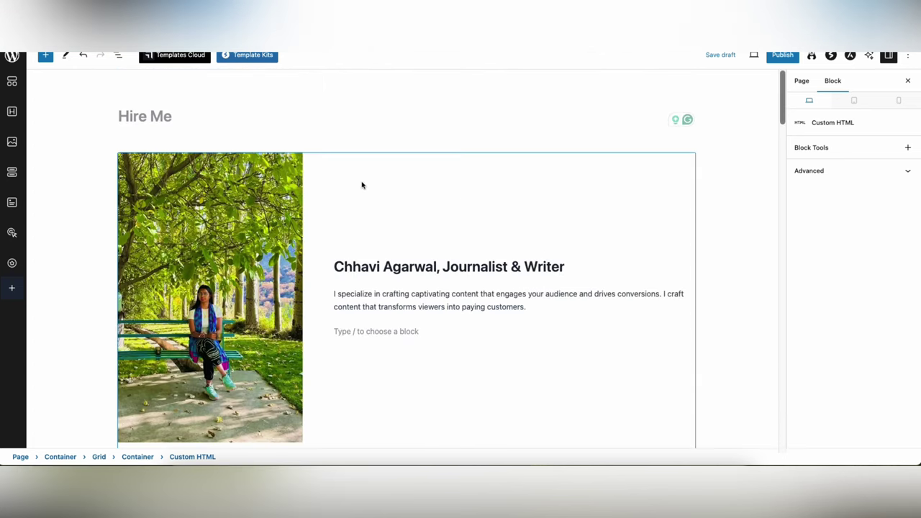
scroll(362, 185, down, 1)
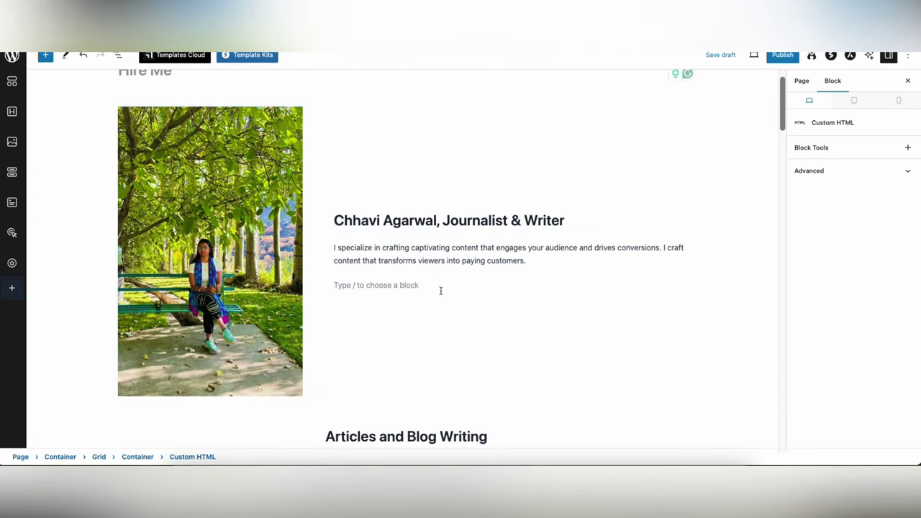
- Type a line under the Hire Me bio inviting readers to e-mail or call, leaving the number as '____'
click(443, 285)
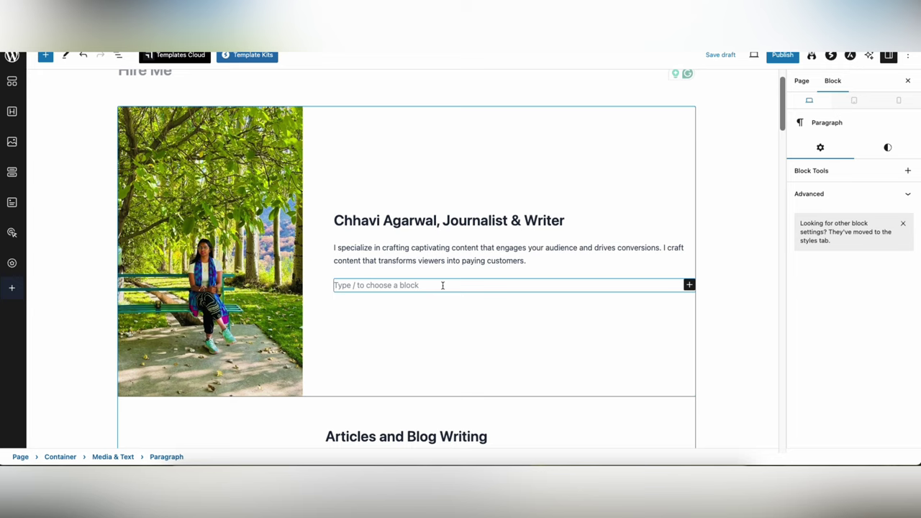
text(You can reach out to me on zys@)
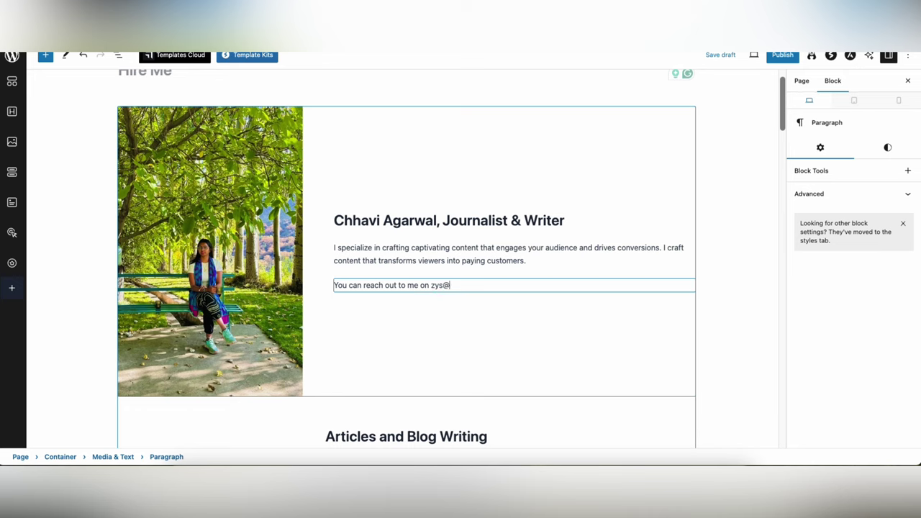
key(BackSpace)
key(BackSpace)
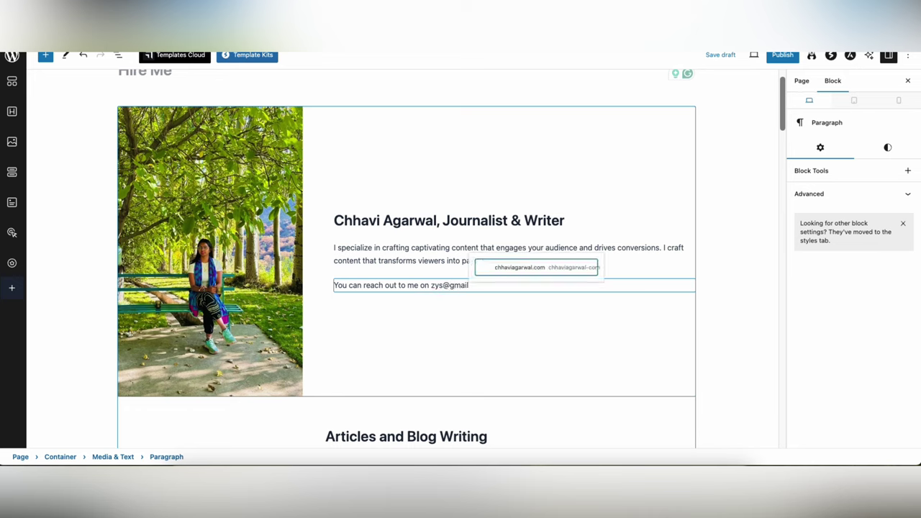
text(.com or call me)
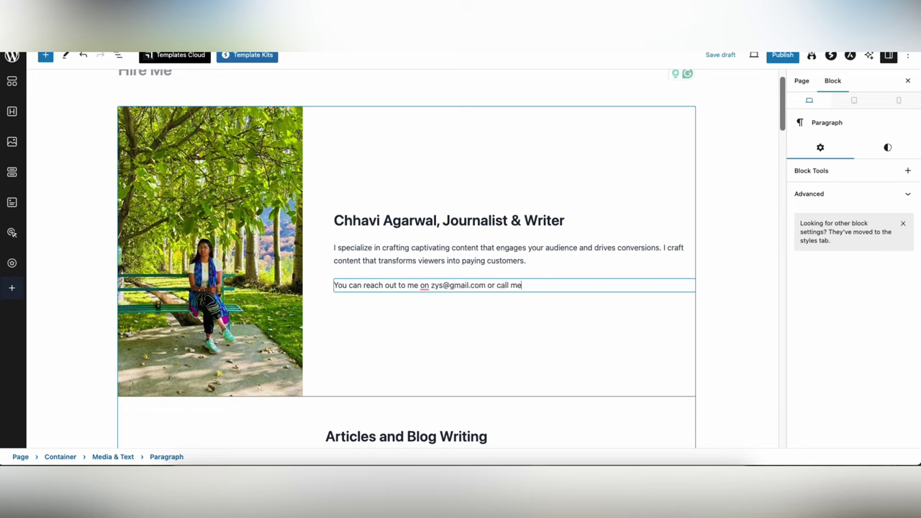
text( on ______)
key(Return)
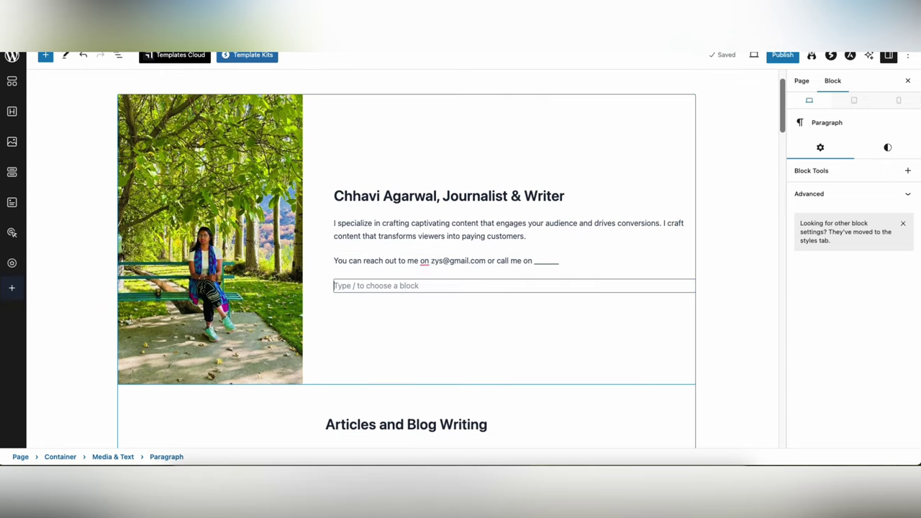
- Insert a button below the contact line labelled 'Schedule A Free Consultation Call With Me'
click(689, 286)
text(but)
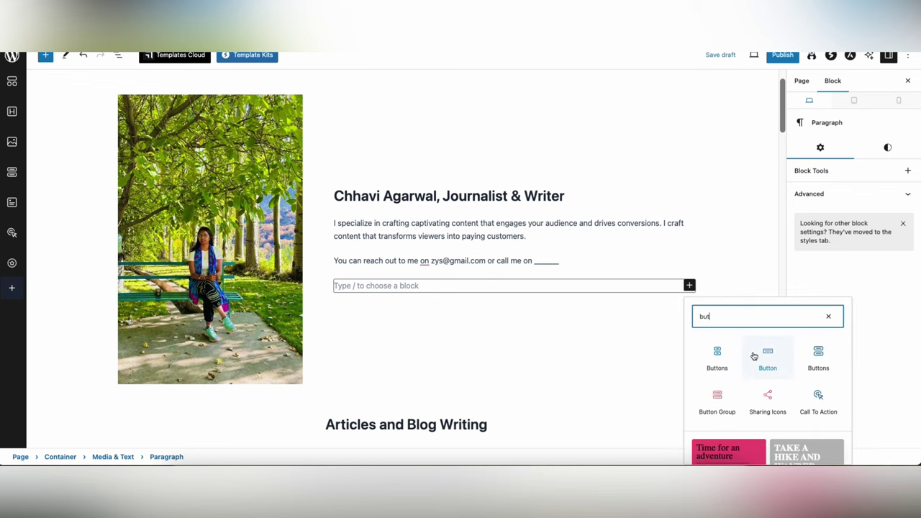
click(753, 355)
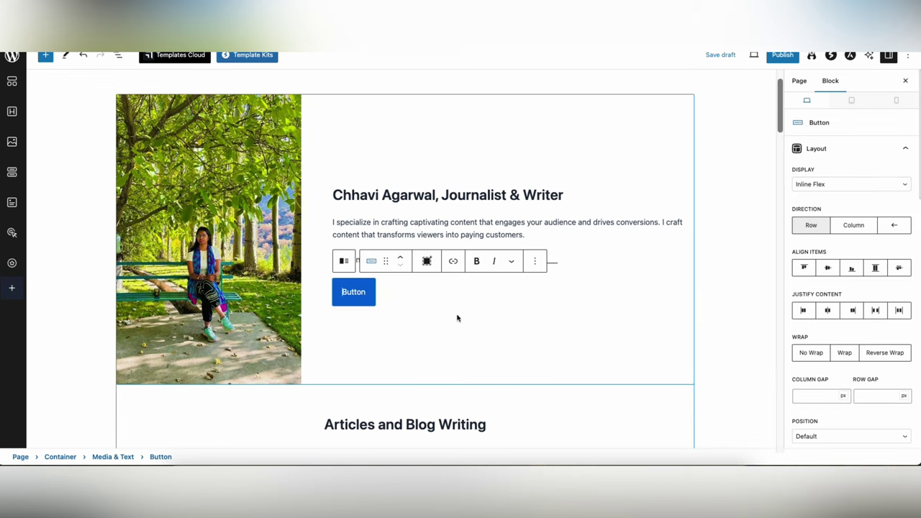
click(353, 292)
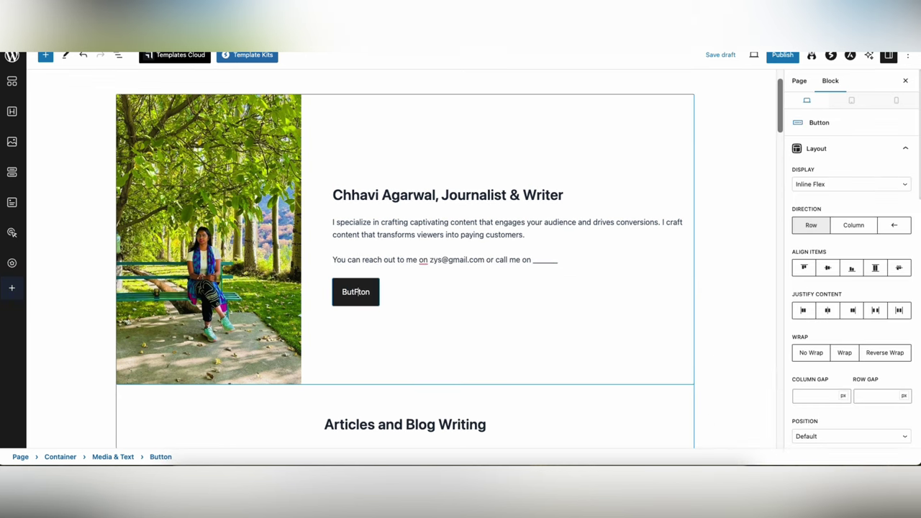
text(Fi)
double_click(356, 292)
text(Schedule A Free C)
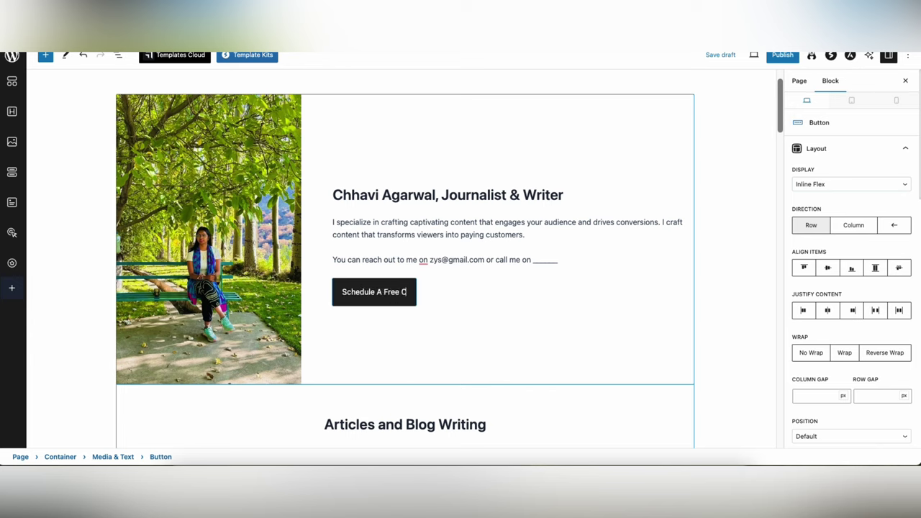
text(onsult)
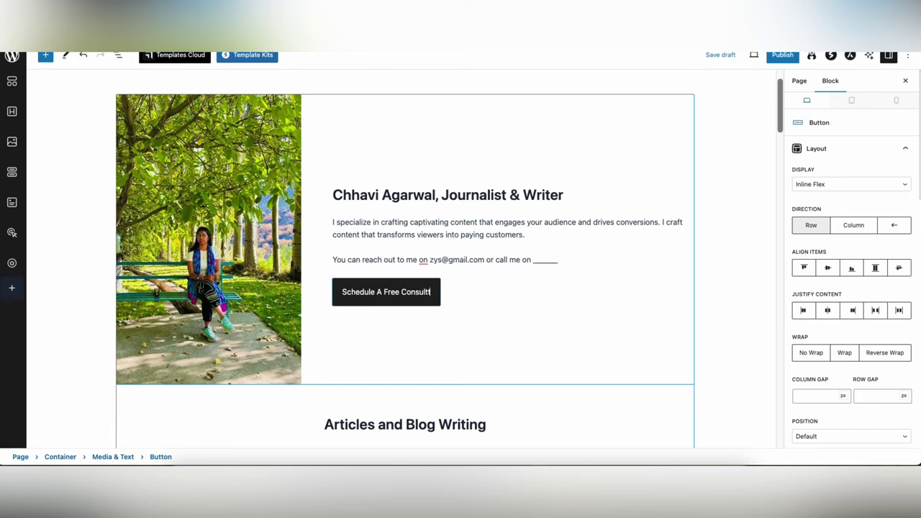
text(ation Call)
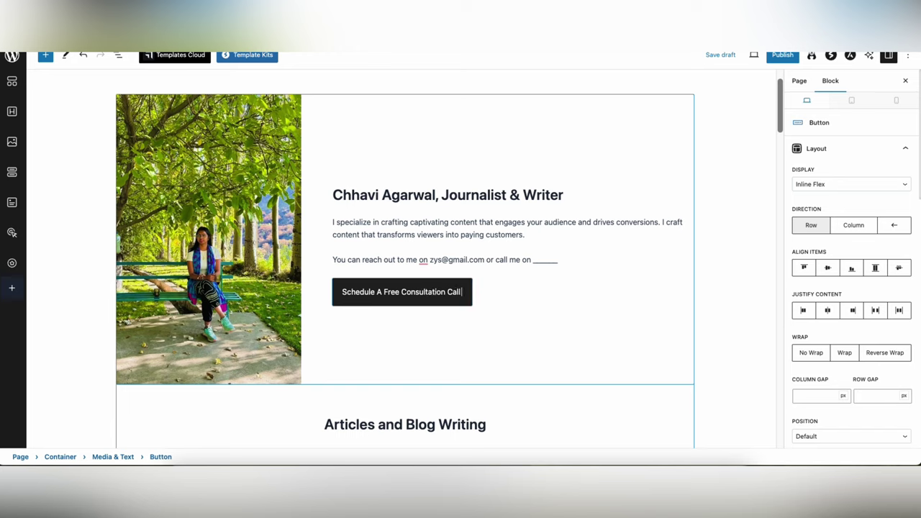
text( With Me)
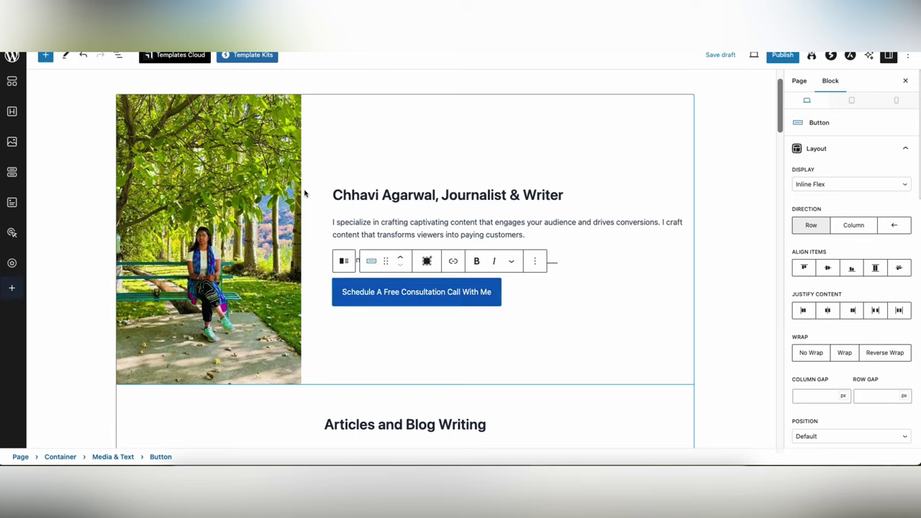
click(385, 169)
scroll(333, 230, down, 6)
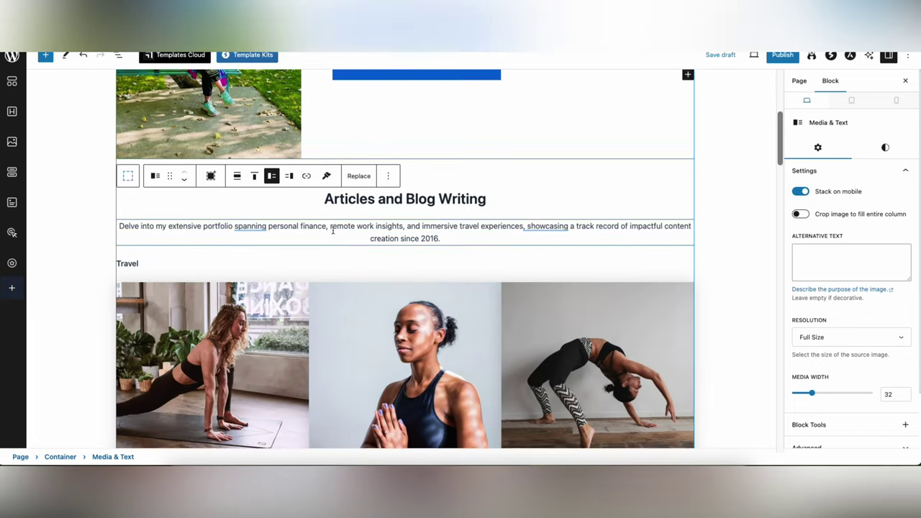
scroll(333, 231, down, 15)
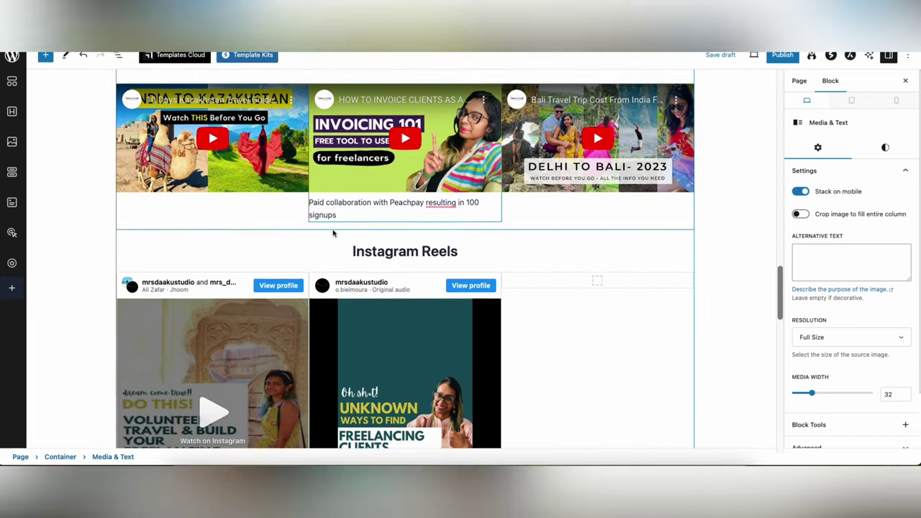
scroll(334, 232, down, 10)
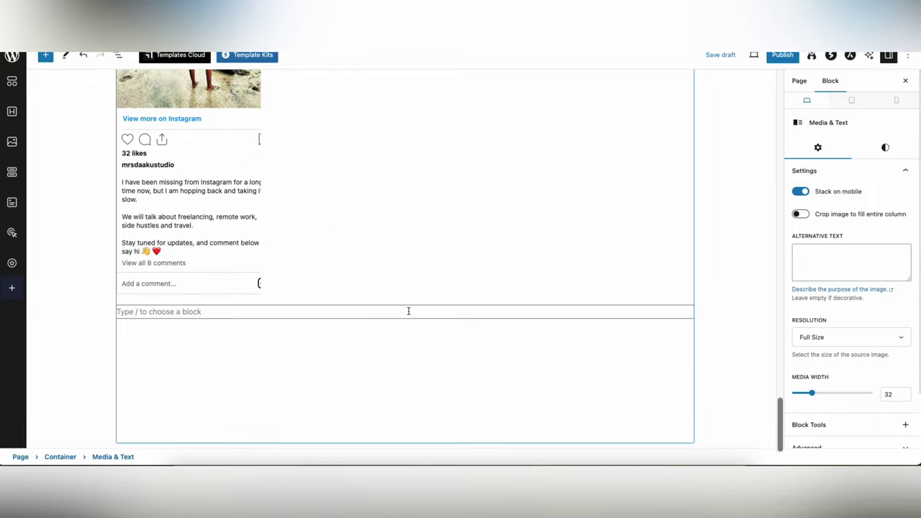
click(407, 310)
scroll(406, 233, up, 20)
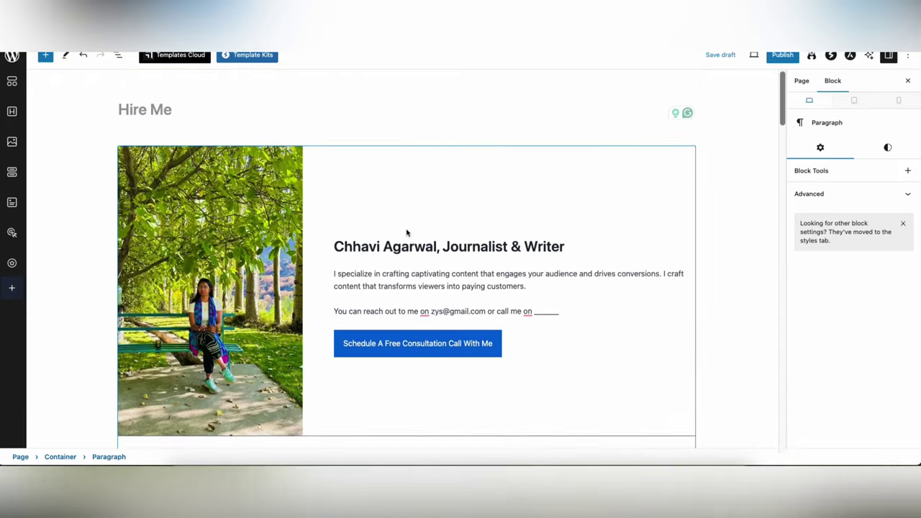
scroll(406, 232, up, 2)
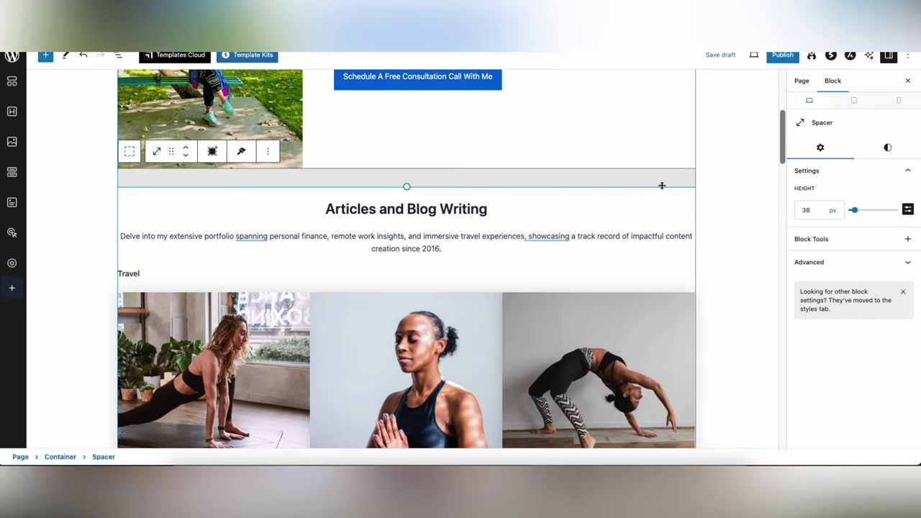
- Add a spacer below the Hire Me section and a Grid block split into four cells
key(Return)
click(688, 200)
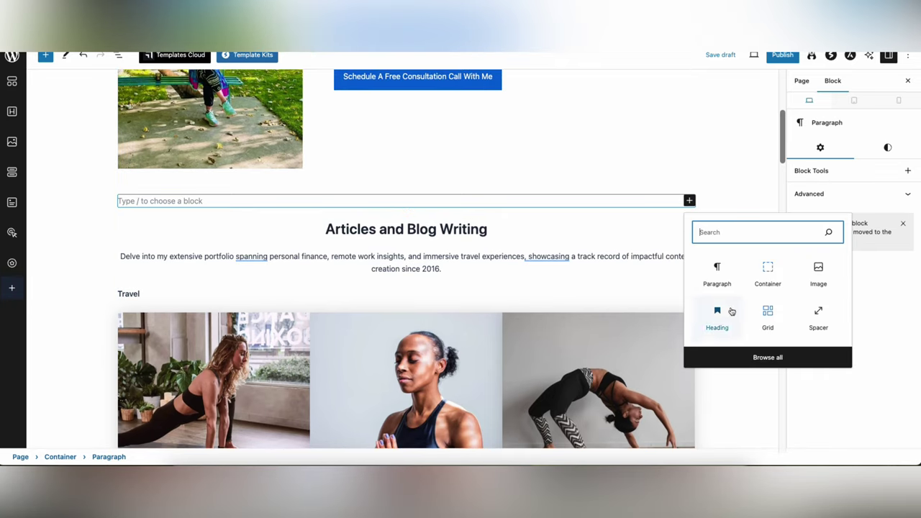
click(800, 314)
key(Return)
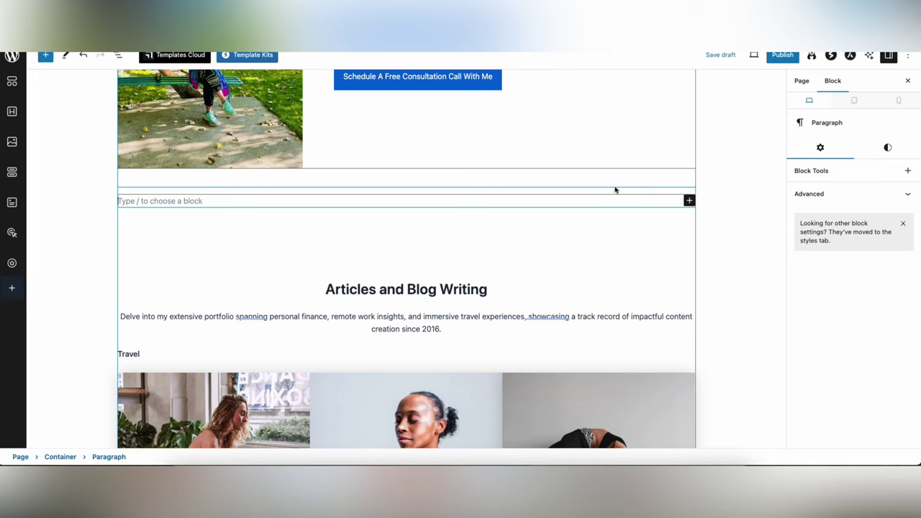
click(689, 201)
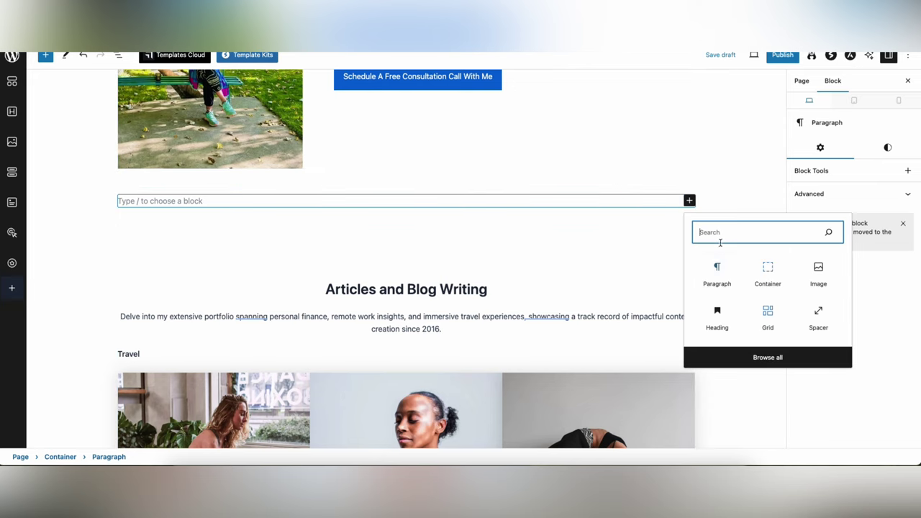
text(grid)
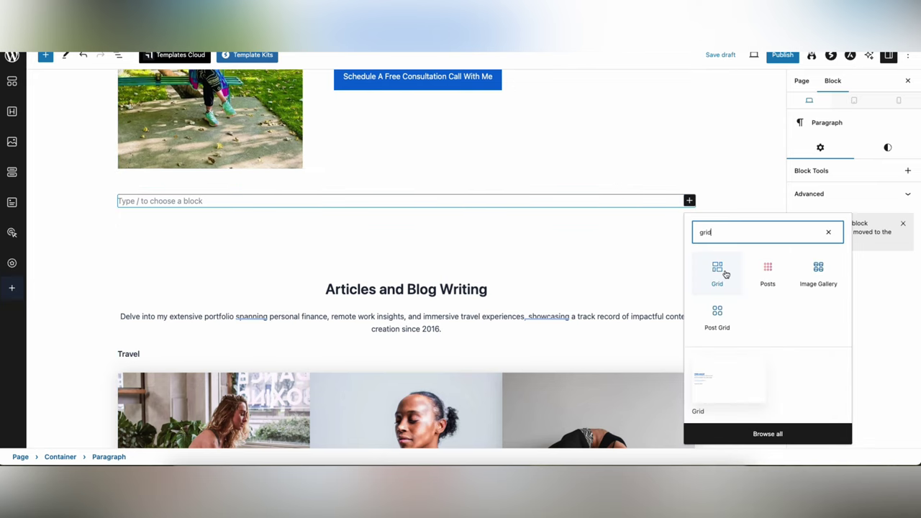
click(718, 272)
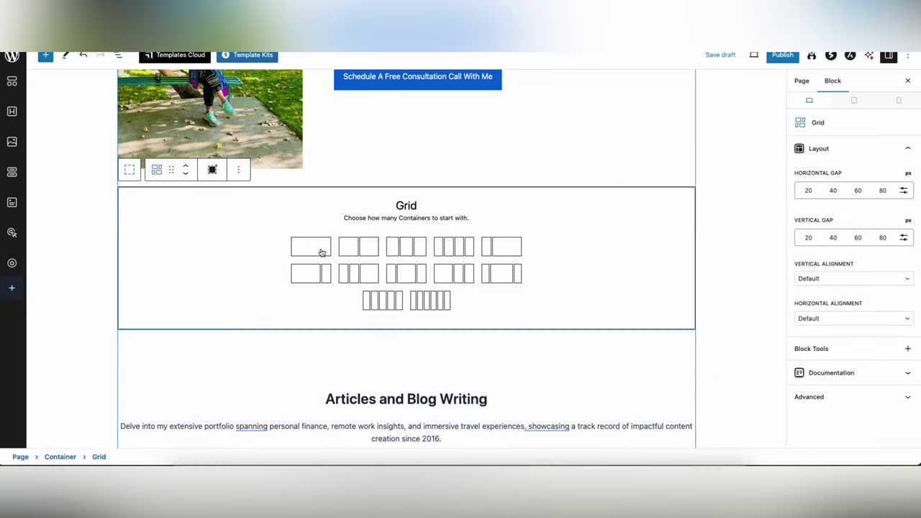
click(450, 250)
- Place the FOX 8 logo from the Media Library in the first grid cell
click(188, 196)
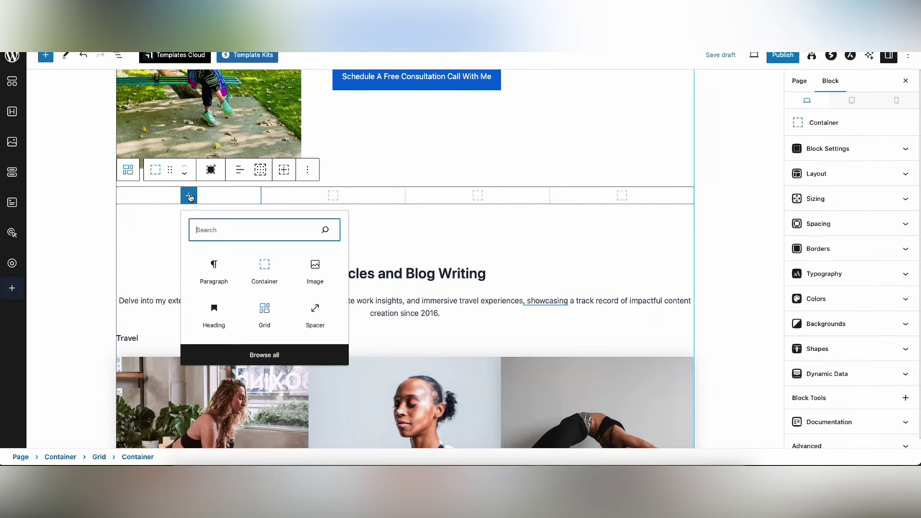
click(320, 271)
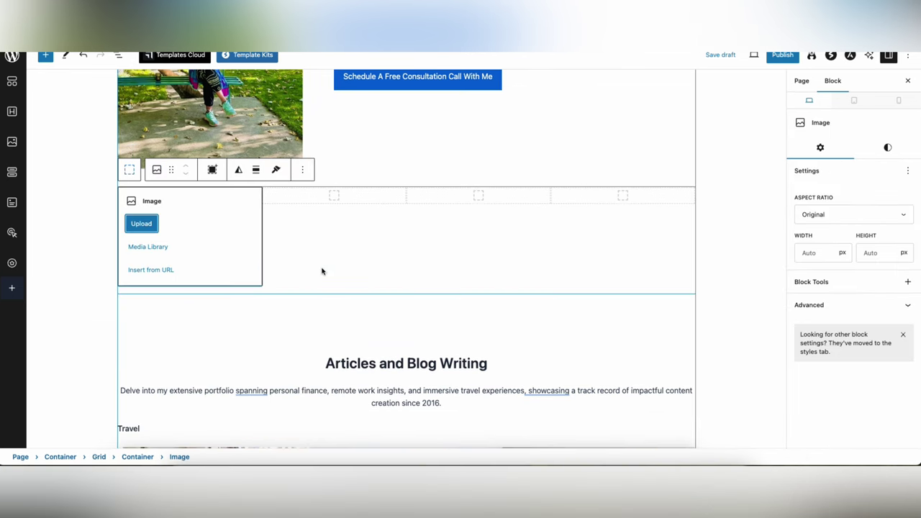
click(157, 248)
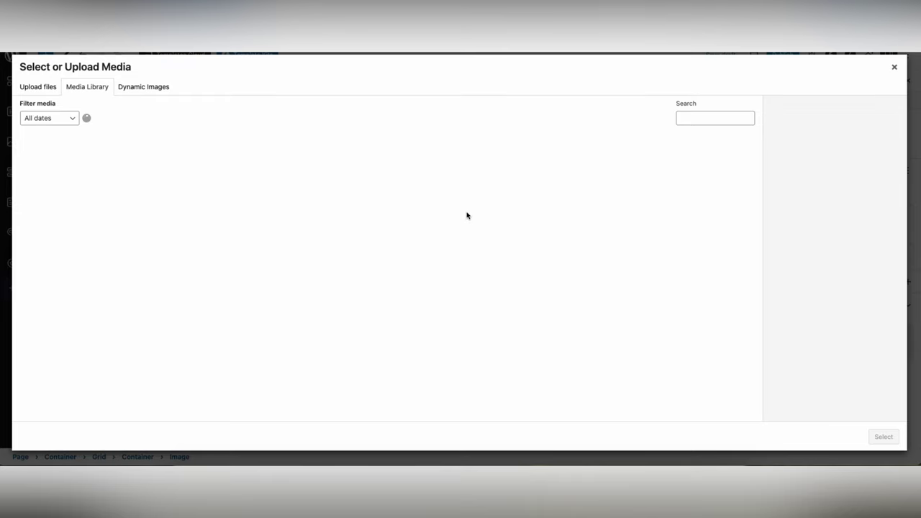
click(362, 184)
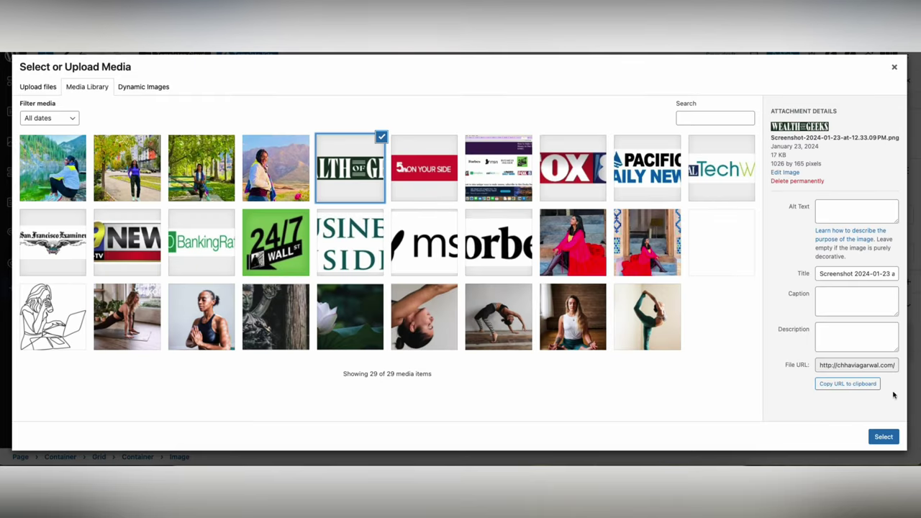
click(555, 199)
click(892, 438)
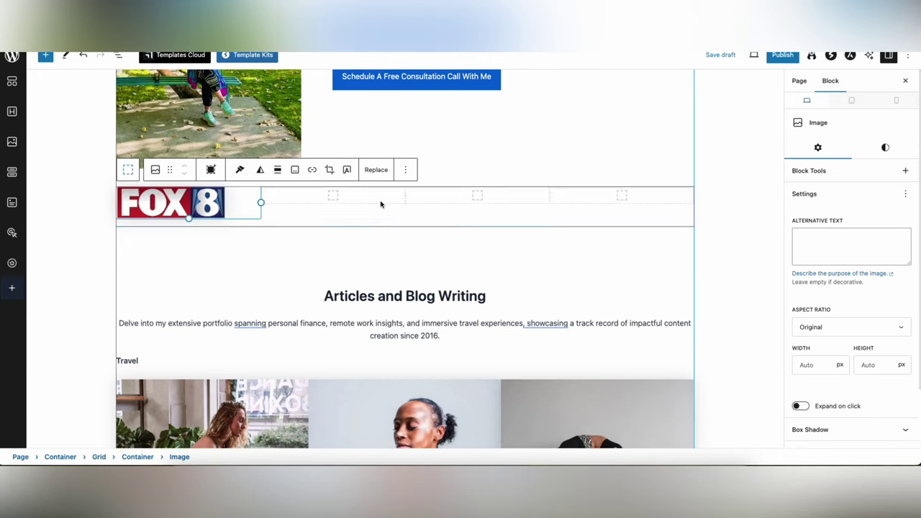
- Add a centred H2 heading 'Featured On' above the logo row
click(477, 181)
key(Return)
text(## F)
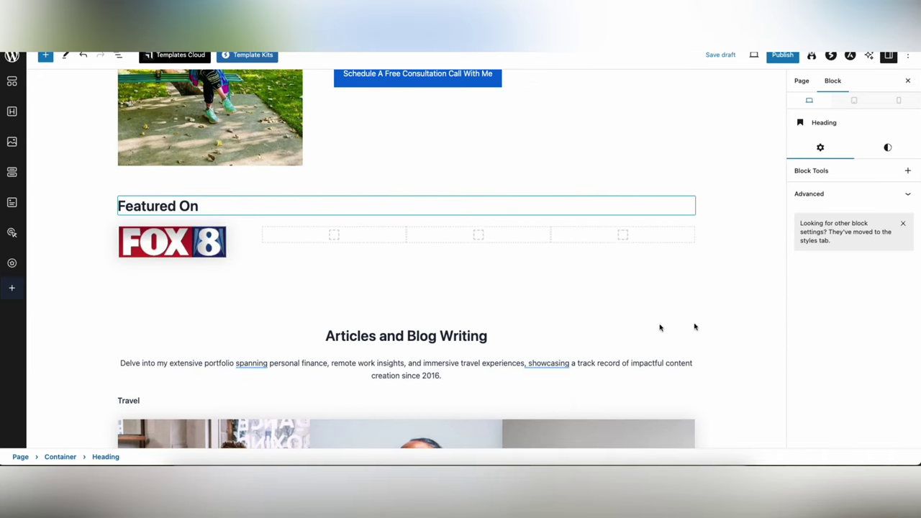
click(172, 242)
- Fill the remaining cells with the 24/7 Wall St, Forbes and Business Insider logos
click(332, 233)
click(465, 316)
click(313, 288)
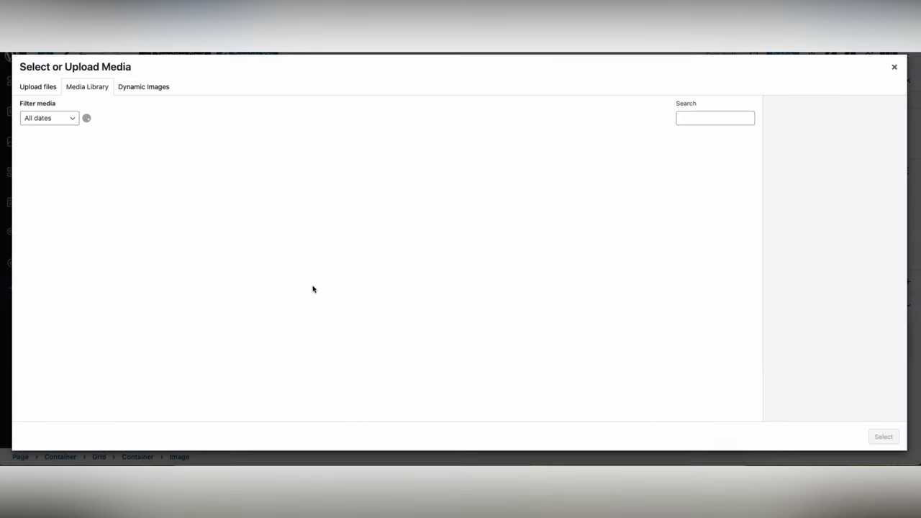
click(275, 242)
click(884, 436)
click(436, 285)
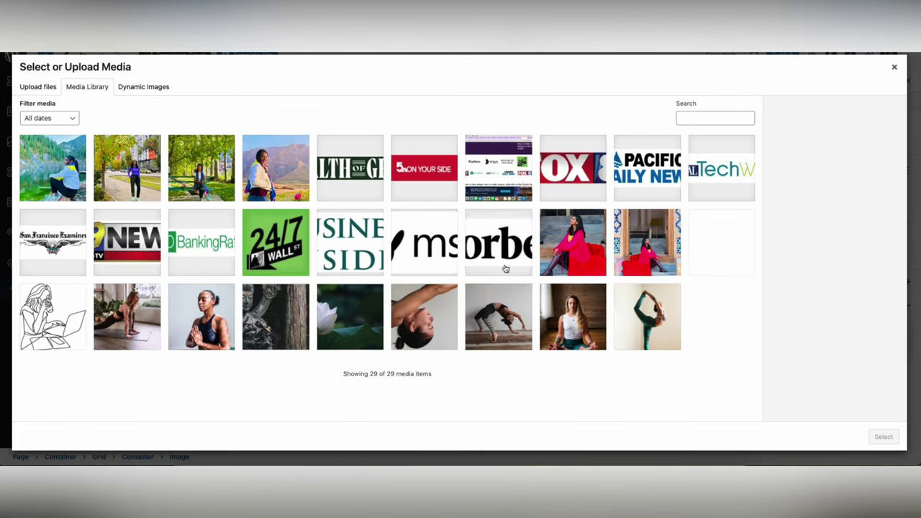
click(505, 268)
click(884, 437)
click(592, 232)
click(580, 290)
click(349, 242)
click(884, 437)
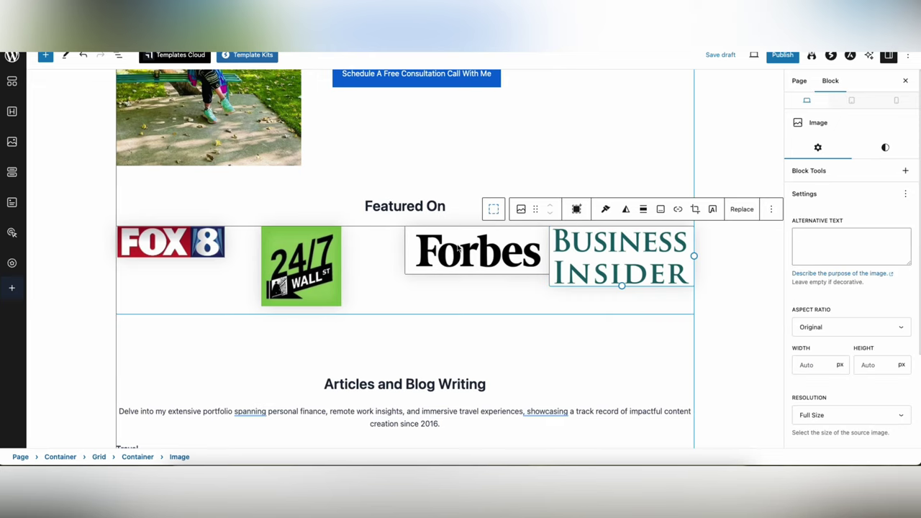
- Centre the Forbes logo in its cell and resize the 24/7 Wall St logo
click(458, 248)
click(562, 208)
click(578, 305)
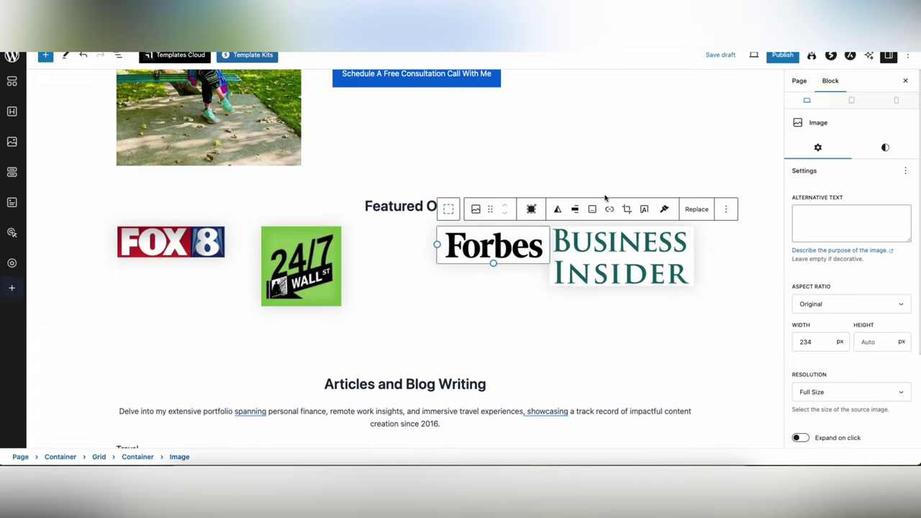
scroll(461, 261, down, 3)
click(309, 235)
click(324, 202)
drag(390, 197, 314, 158)
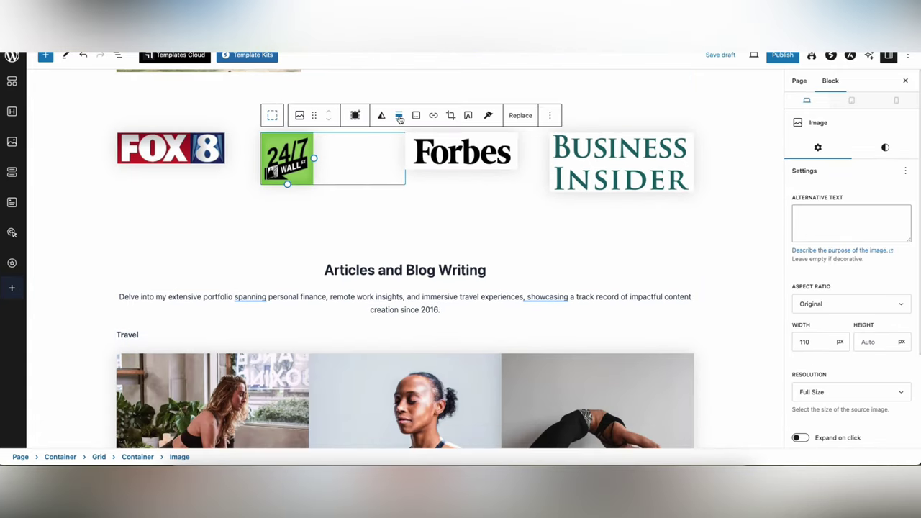
click(82, 192)
scroll(82, 191, up, 5)
scroll(82, 191, down, 15)
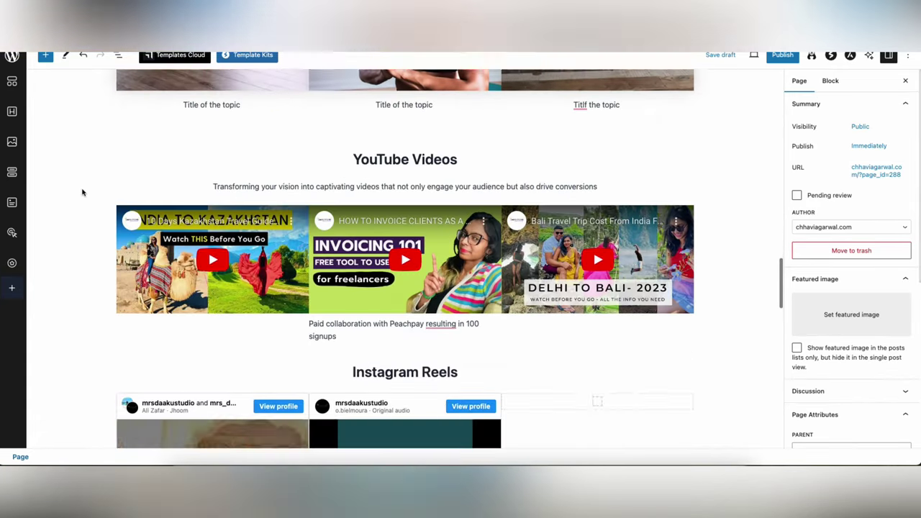
- Turn the empty line below the Instagram posts into a centre-aligned 'Clients Say' heading
scroll(462, 170, down, 3)
click(463, 170)
scroll(504, 232, down, 10)
click(650, 308)
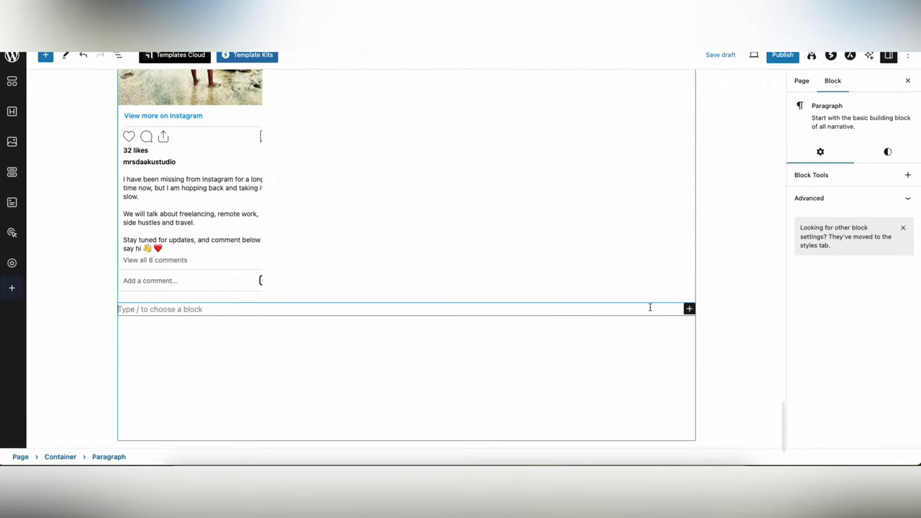
click(690, 309)
click(721, 383)
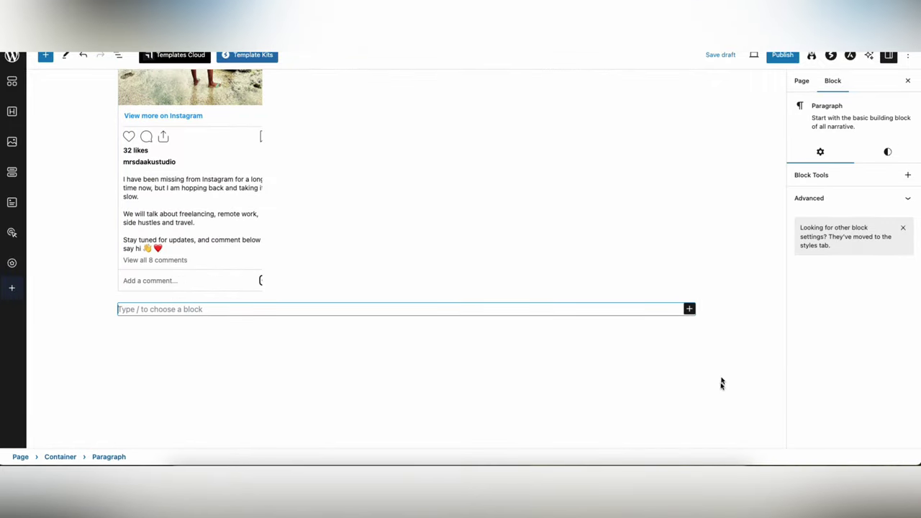
click(689, 309)
click(713, 426)
click(712, 426)
text(Clients Say)
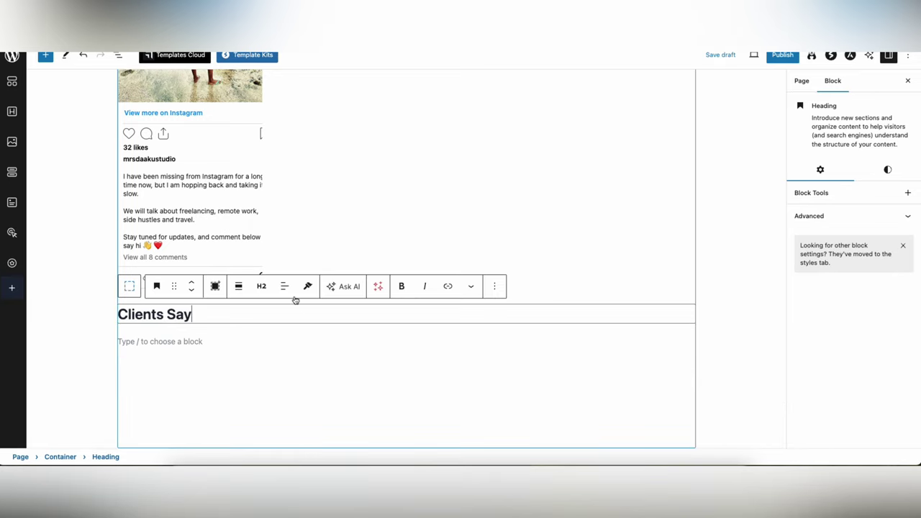
click(287, 289)
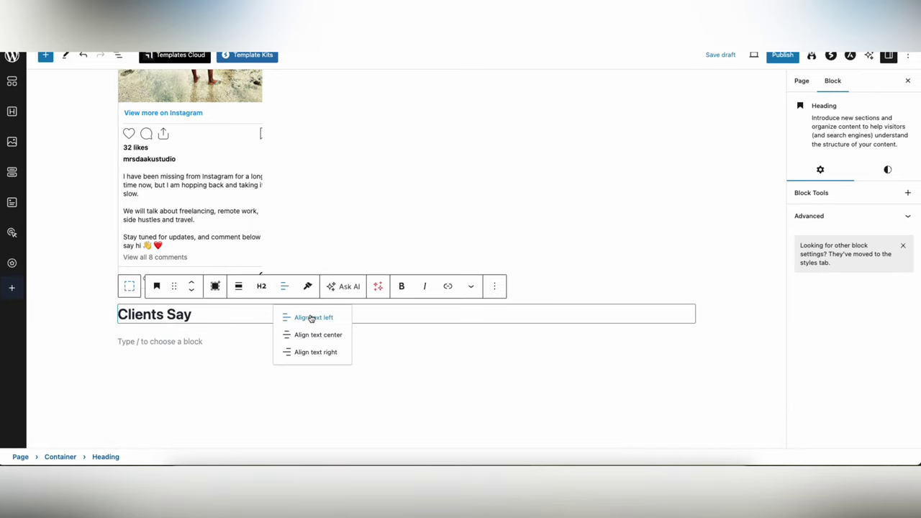
click(318, 334)
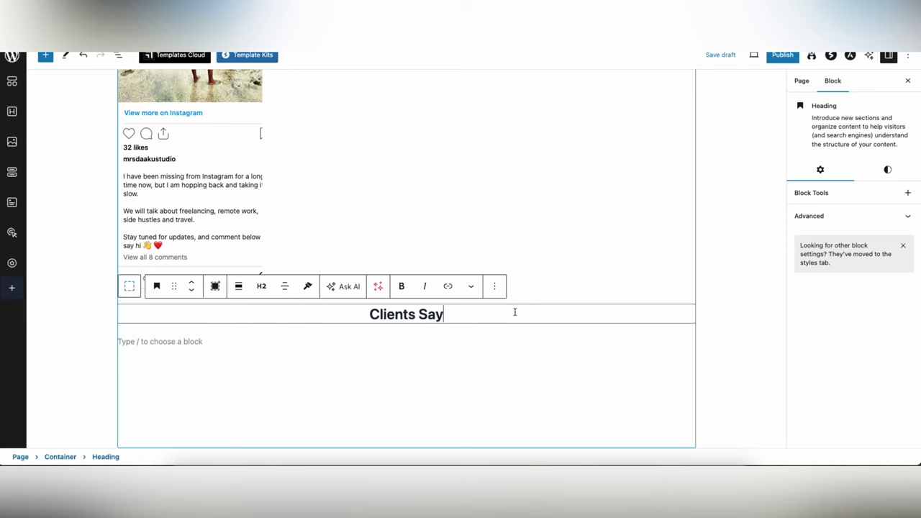
click(532, 341)
click(45, 55)
- Insert a Testimonials block from the block library under the Clients Say heading
scroll(94, 197, down, 1)
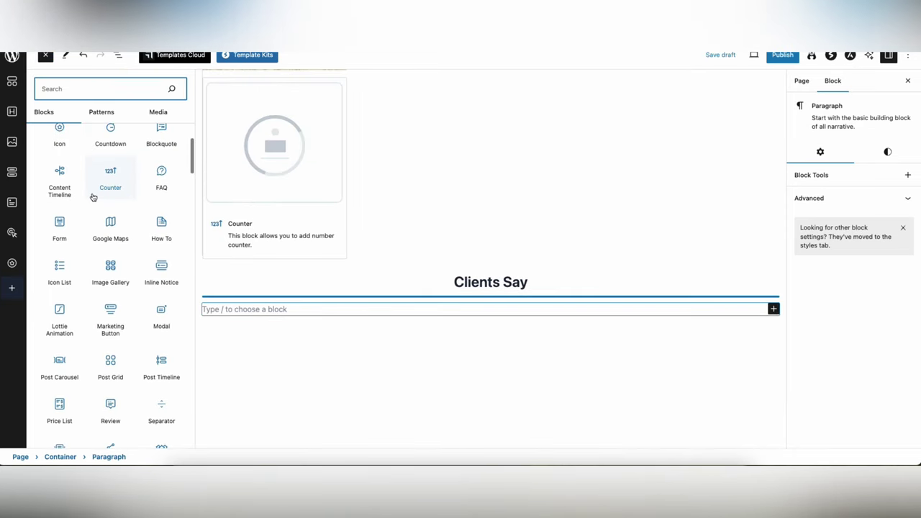
scroll(93, 196, down, 3)
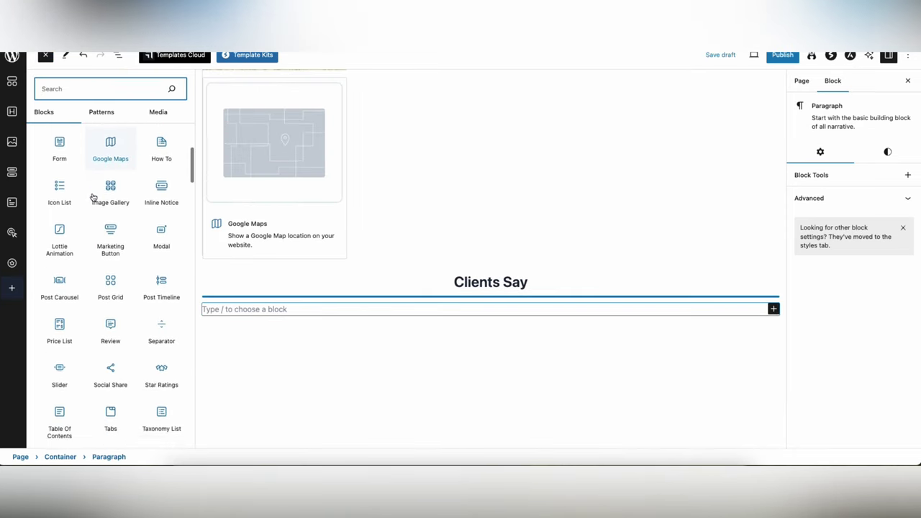
scroll(94, 197, down, 2)
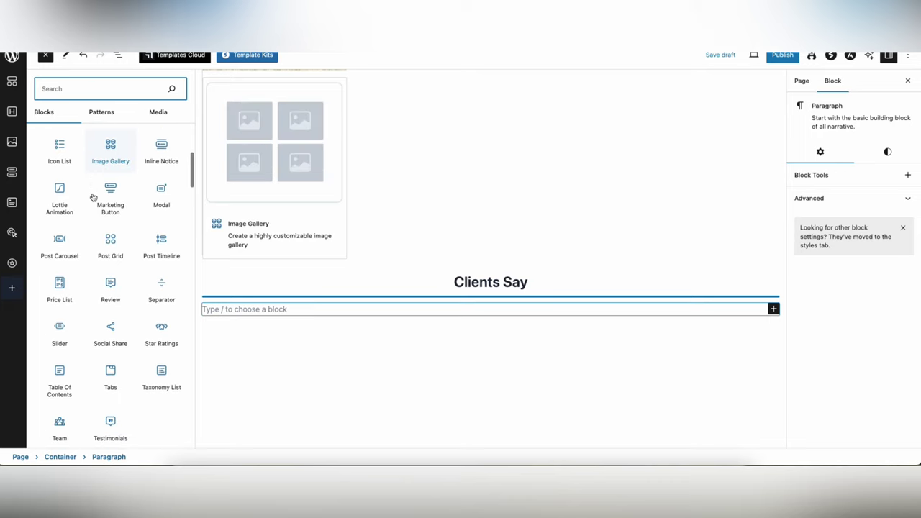
scroll(94, 197, down, 2)
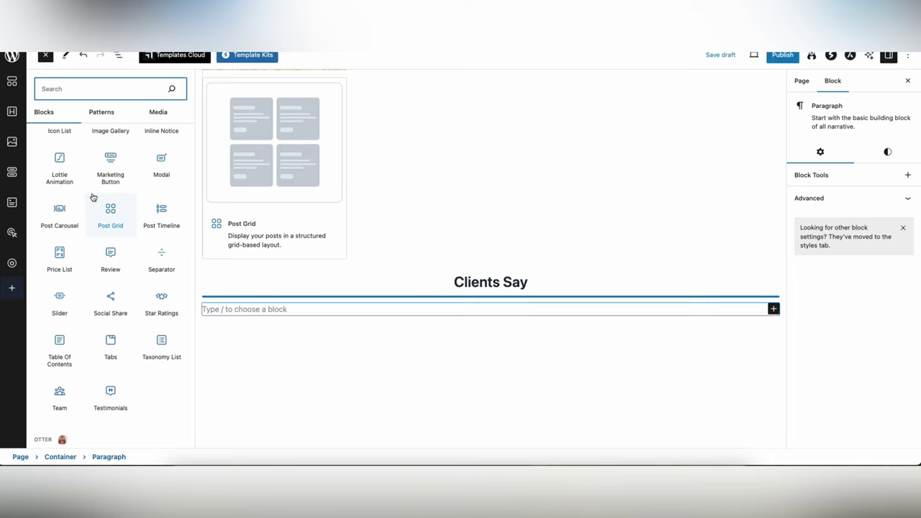
scroll(93, 196, down, 3)
click(109, 317)
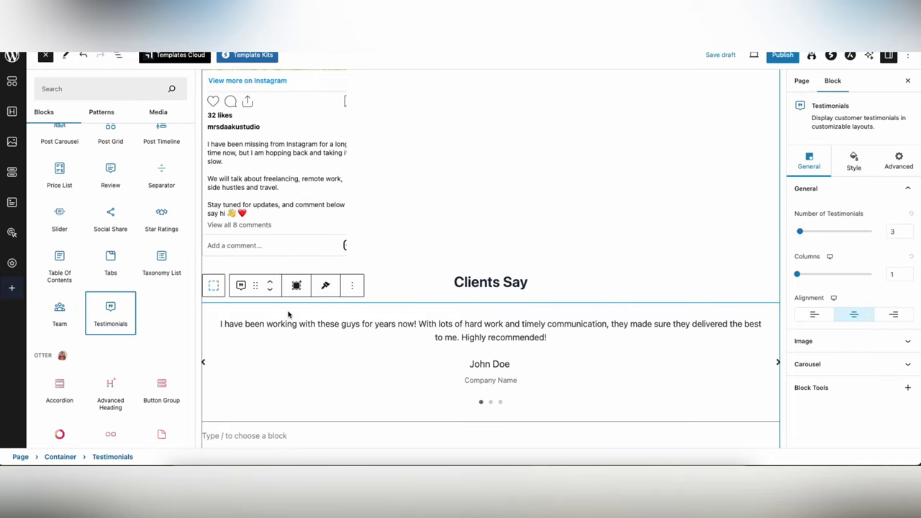
scroll(287, 315, down, 3)
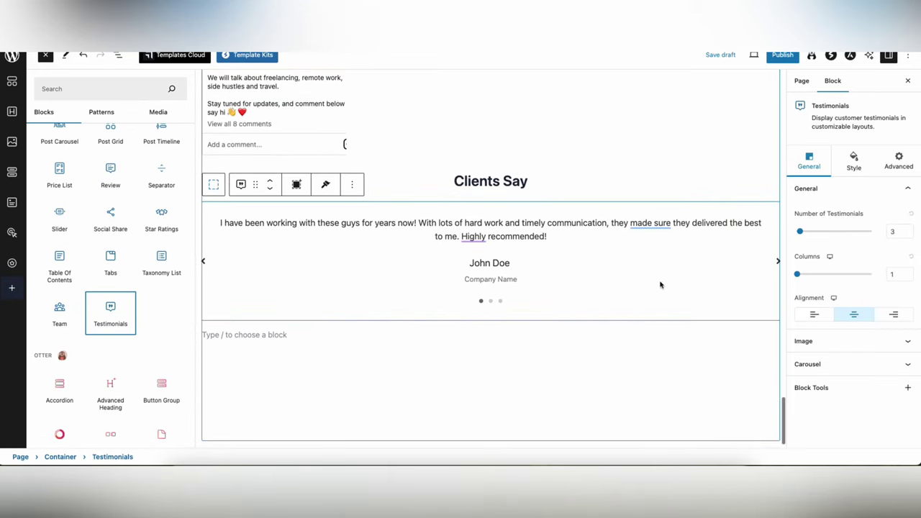
click(783, 264)
scroll(737, 271, down, 2)
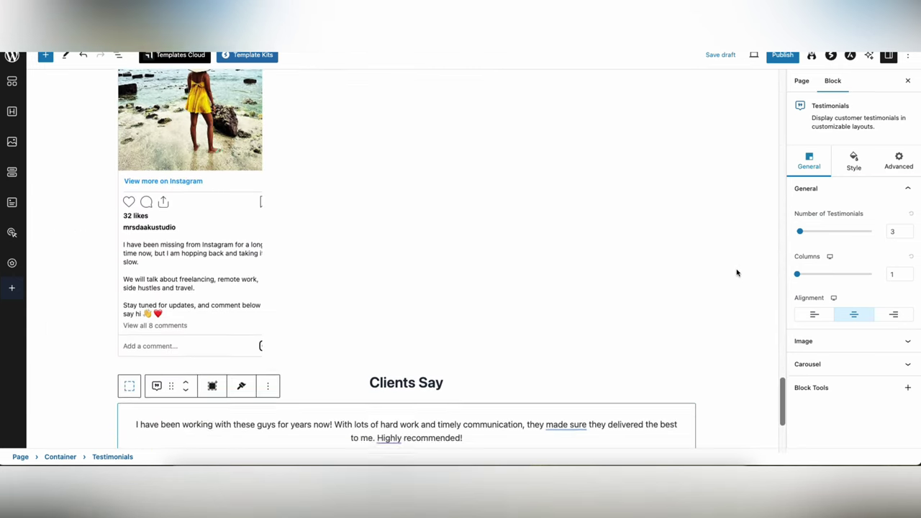
scroll(719, 288, down, 4)
scroll(689, 303, up, 1)
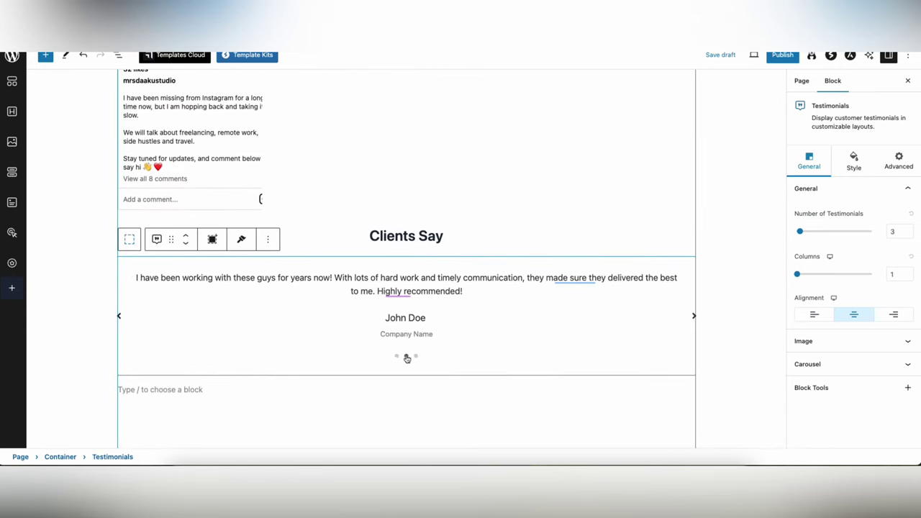
- Select the sample testimonial text, then add a heading below and delete it again
triple_click(411, 282)
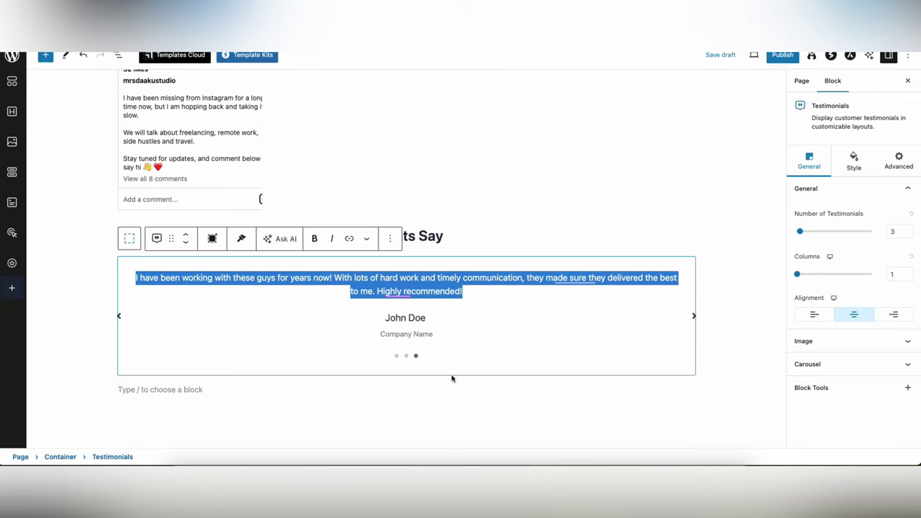
click(493, 384)
click(688, 390)
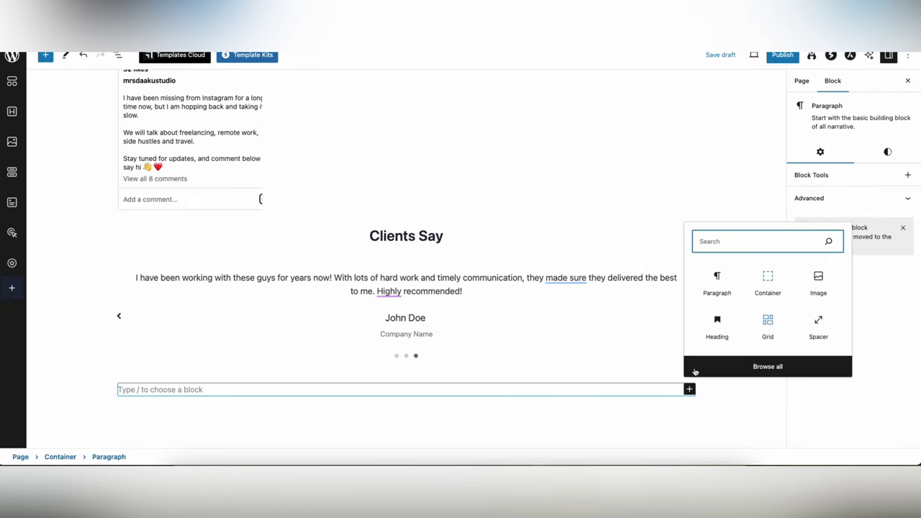
click(720, 327)
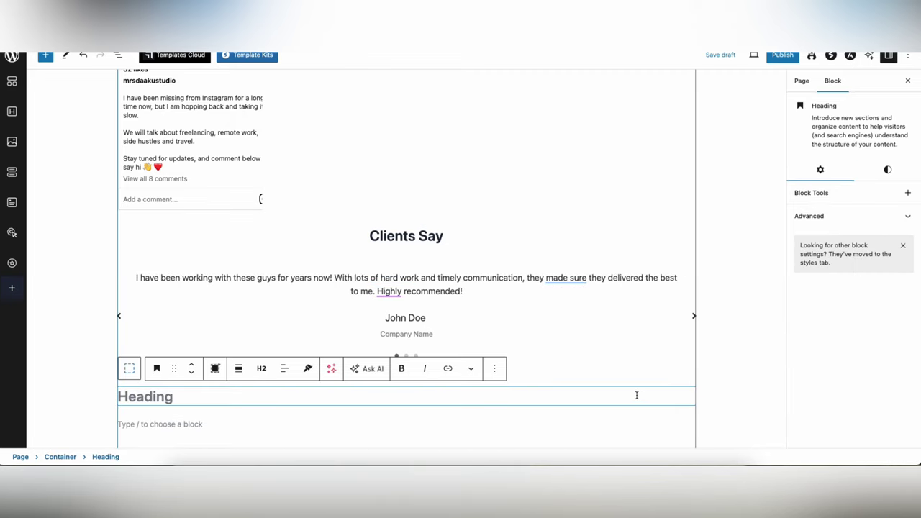
scroll(637, 395, down, 1)
text(H)
key(BackSpace)
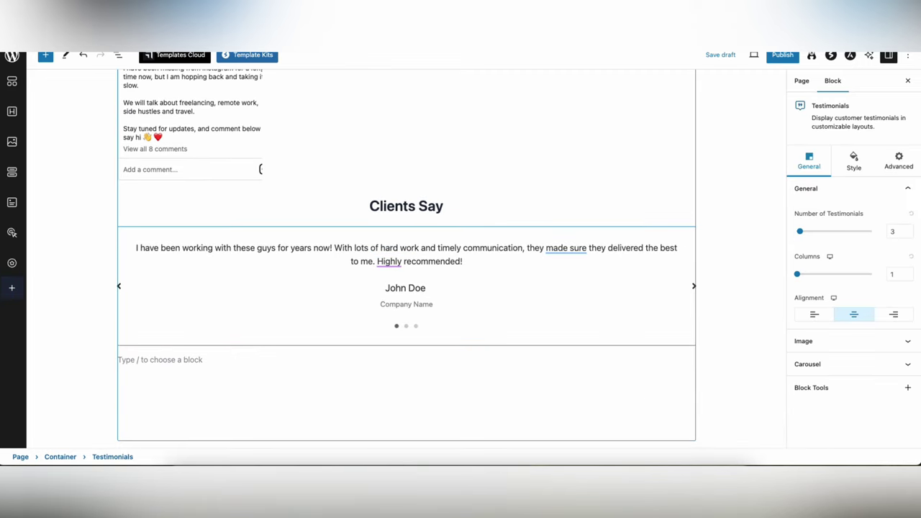
- Add a 'Rates Starting From' heading below the testimonials
click(656, 360)
click(689, 359)
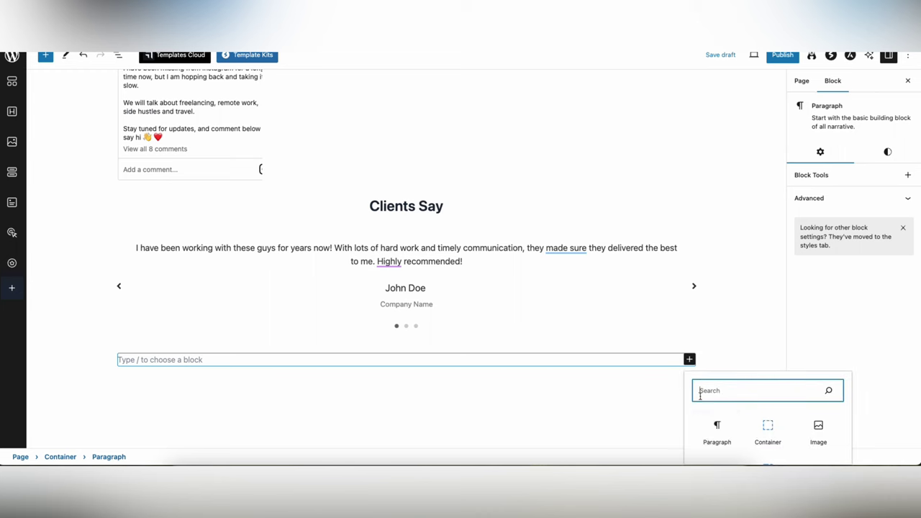
scroll(709, 422, down, 1)
click(715, 410)
text(Rates)
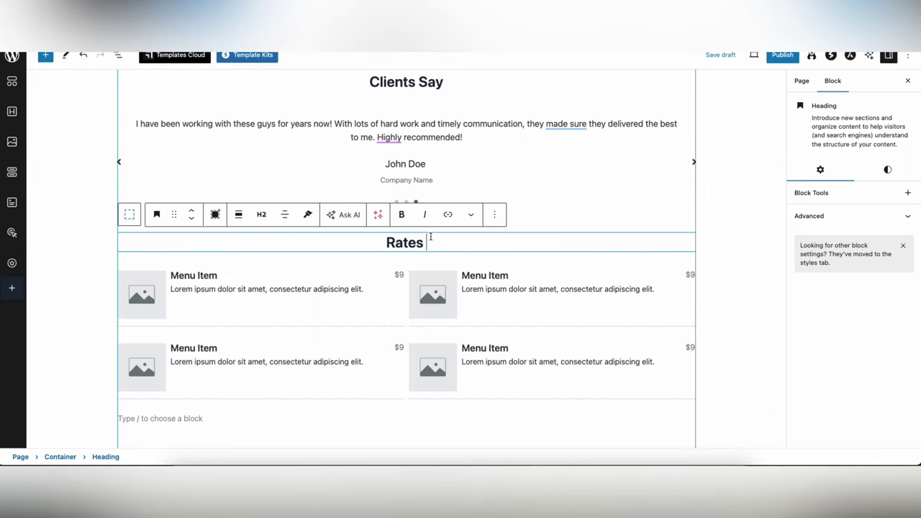
text( Starting From)
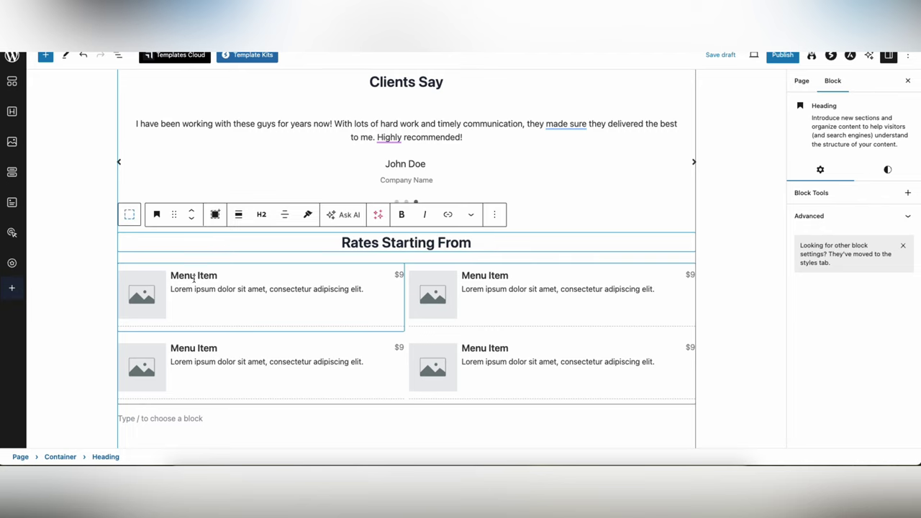
- Rename the first price item to 'Youtube videos' and add an empty block below the list
click(196, 276)
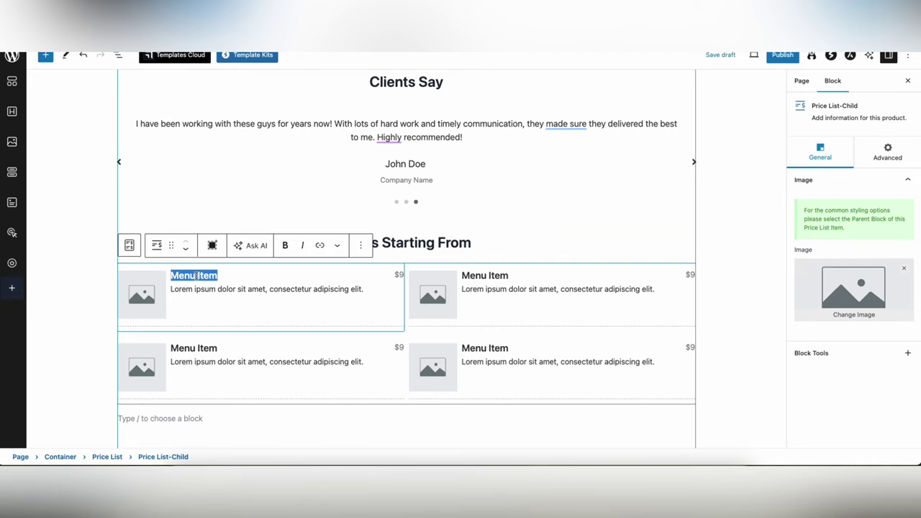
text(Youtube videos)
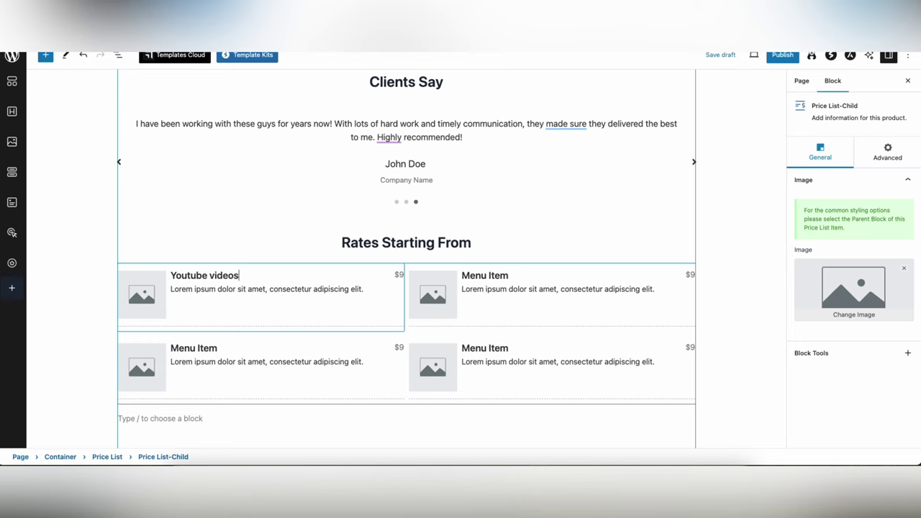
scroll(377, 319, down, 1)
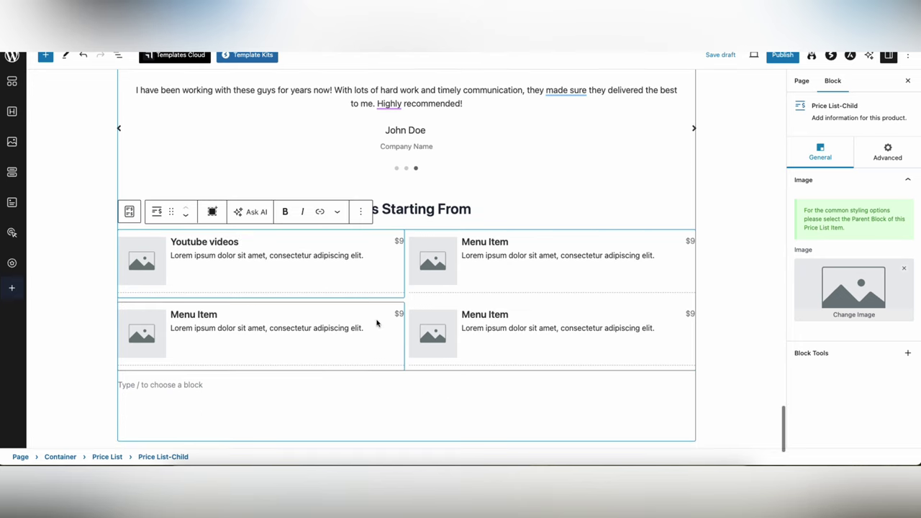
click(479, 411)
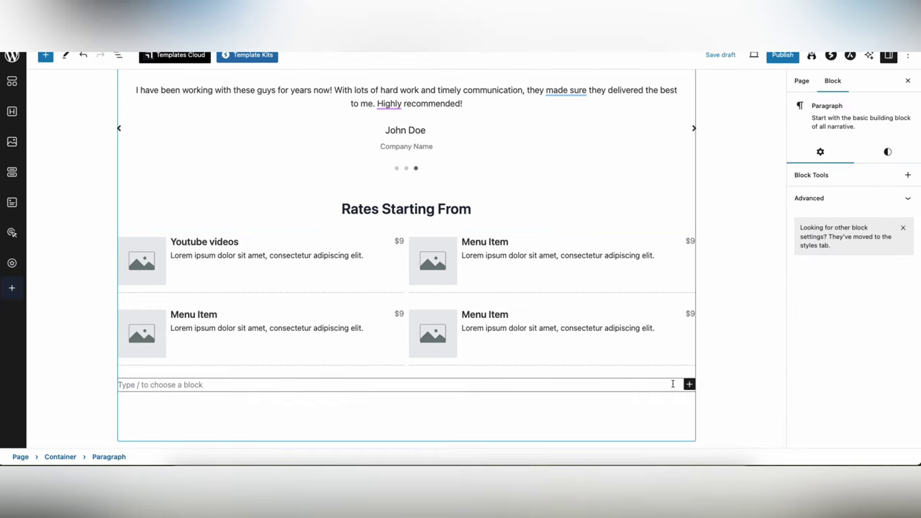
- Search 'maps' and insert a Google Maps block below the price list
click(689, 384)
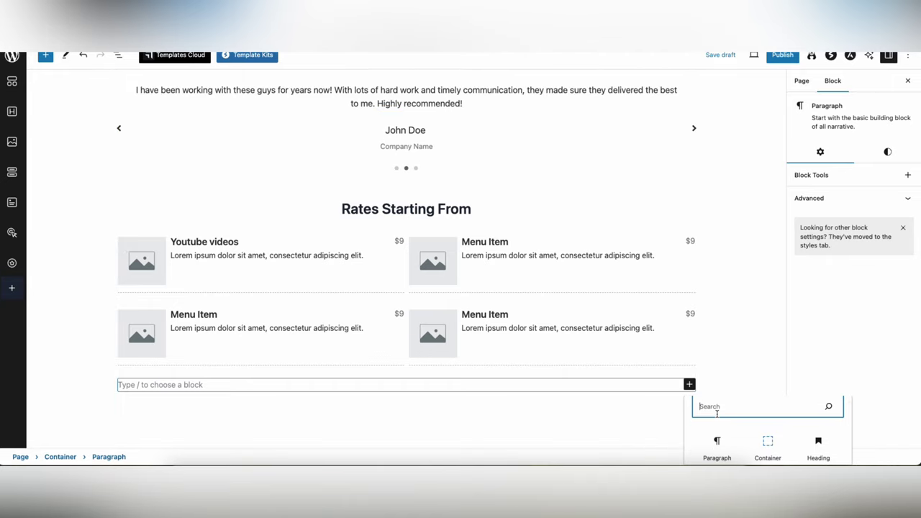
key(BackSpace)
text(maps)
scroll(798, 435, down, 2)
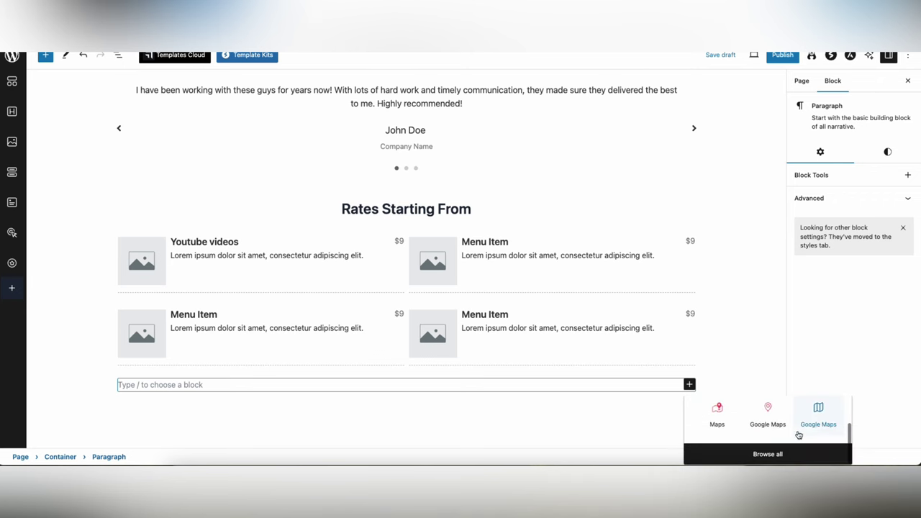
click(816, 427)
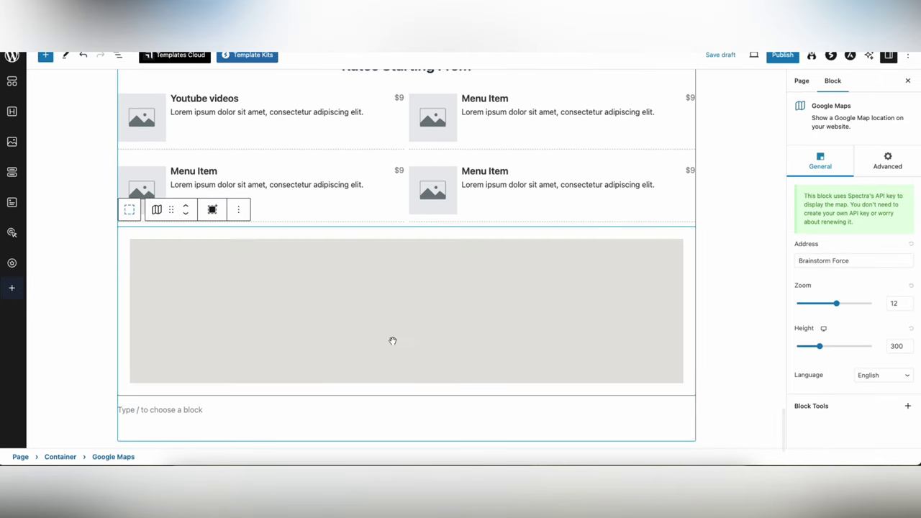
- Explore the embedded map by opening a place card, panning, and zooming in and out around Pune
click(92, 284)
click(422, 287)
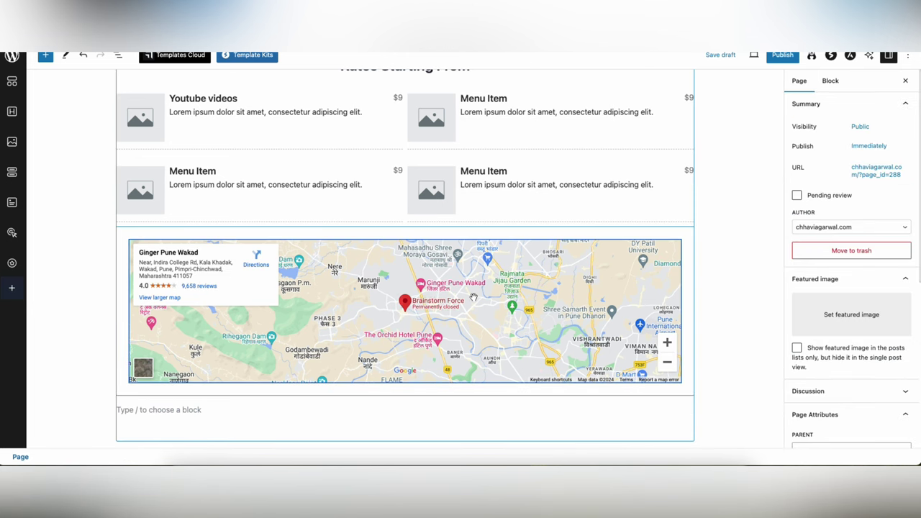
click(474, 297)
mouse_move(409, 289)
mouse_down()
mouse_move(416, 280)
mouse_move(372, 267)
mouse_up()
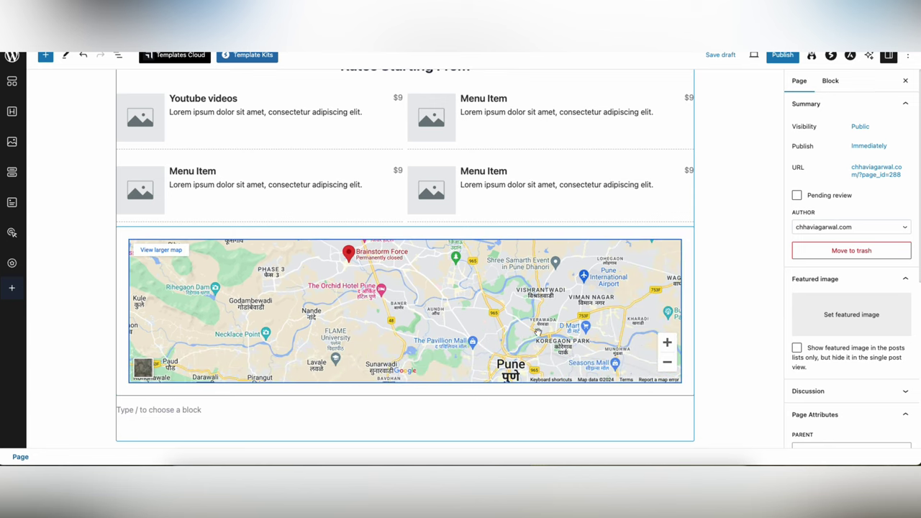
click(471, 279)
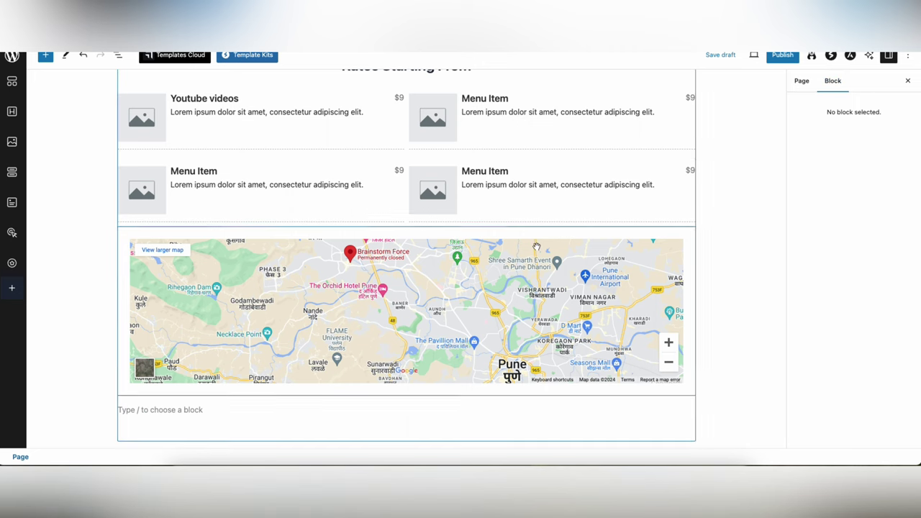
double_click(229, 286)
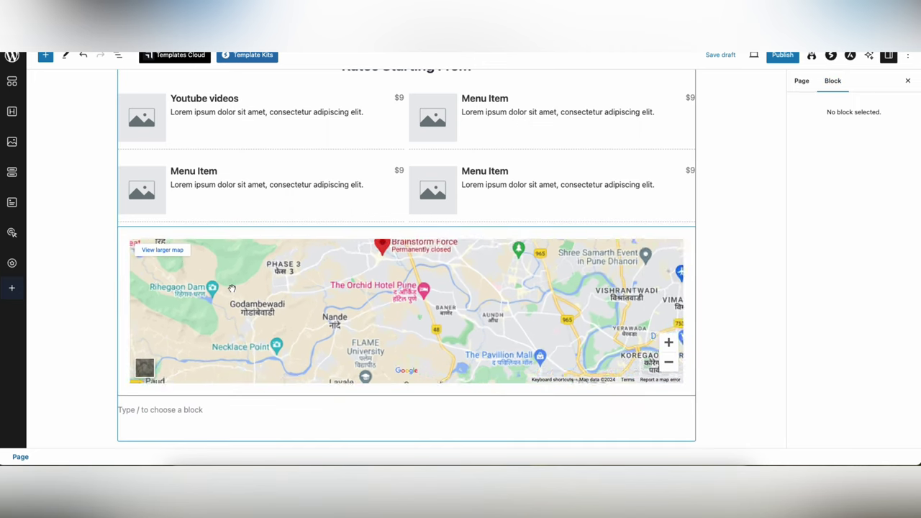
double_click(315, 295)
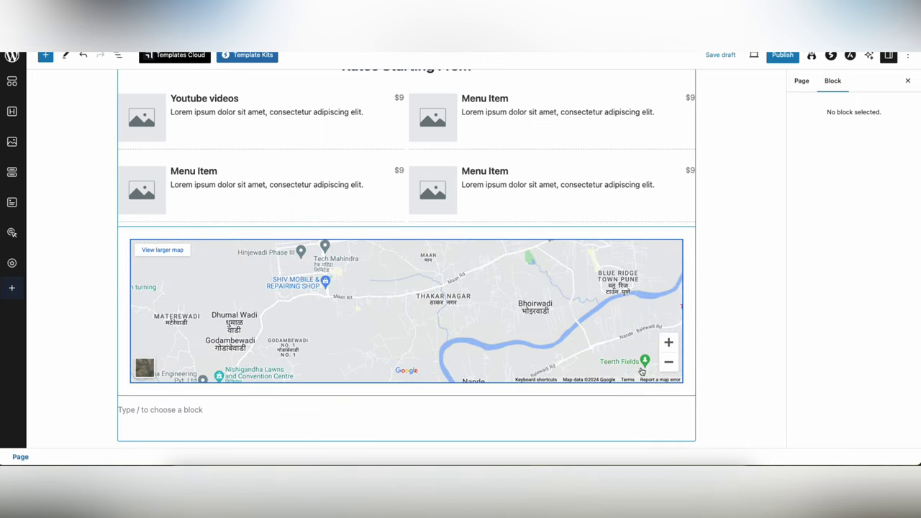
click(668, 362)
click(668, 362)
click(669, 362)
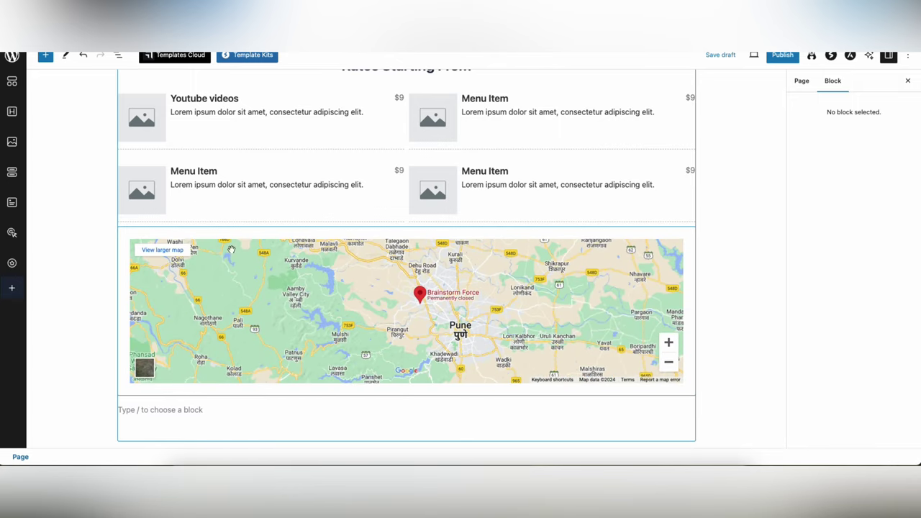
- Inspect the map block's Advanced settings: display conditions, responsive visibility, HTML anchor and CSS class
click(605, 235)
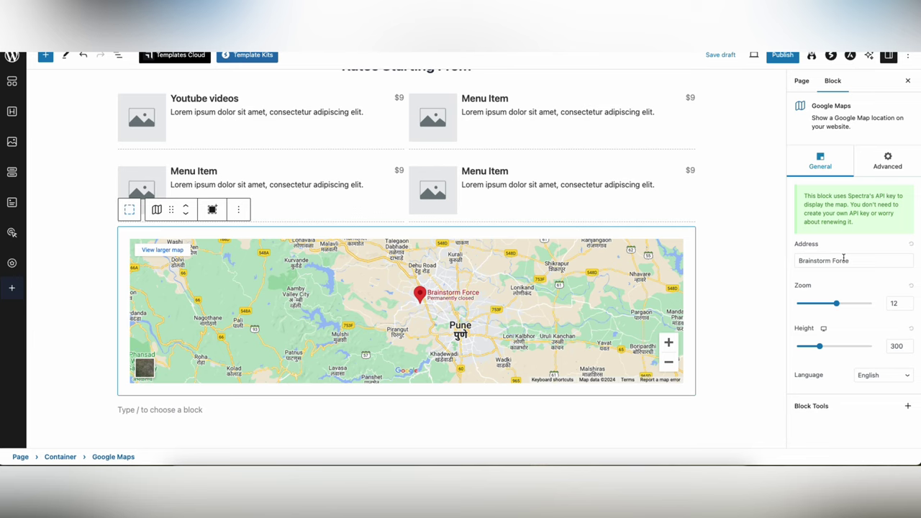
click(888, 162)
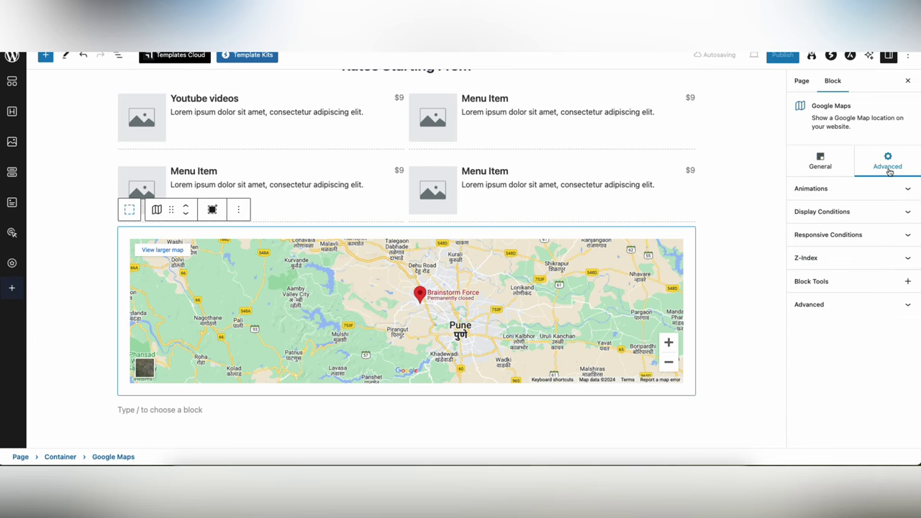
click(857, 211)
click(856, 211)
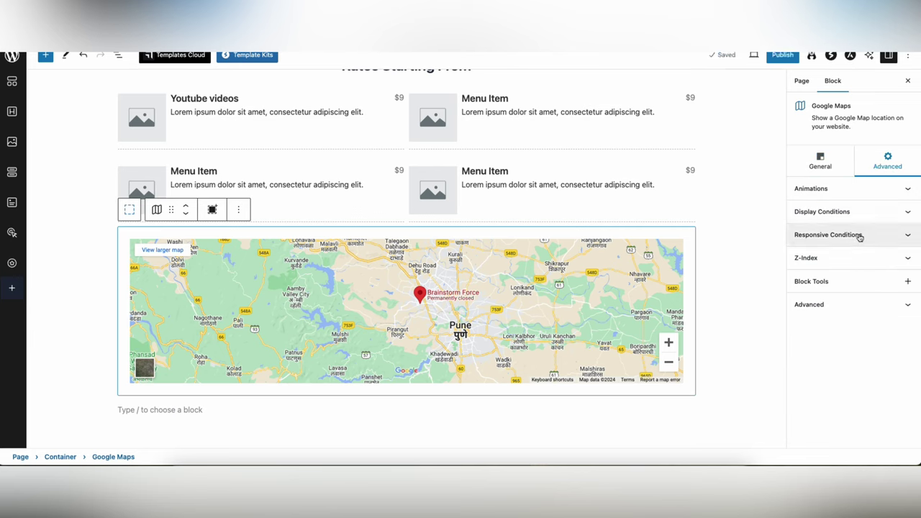
click(858, 235)
click(858, 234)
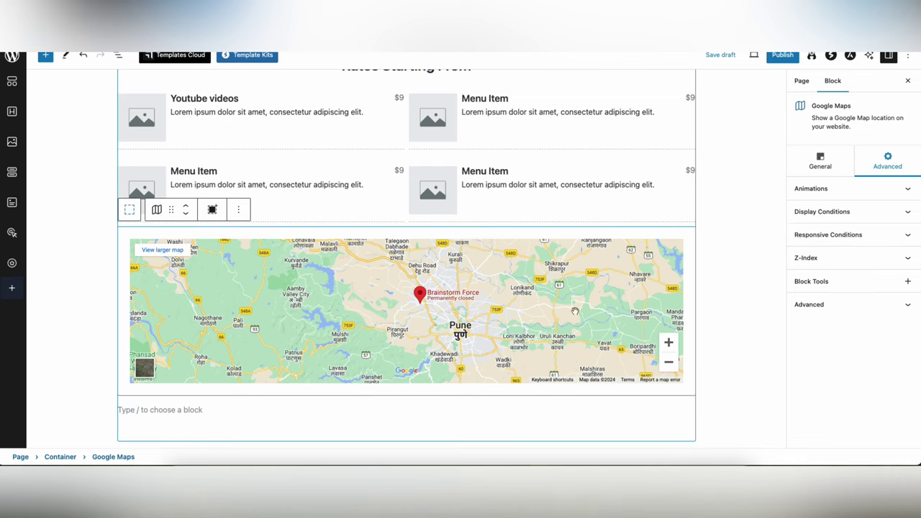
click(863, 305)
click(863, 305)
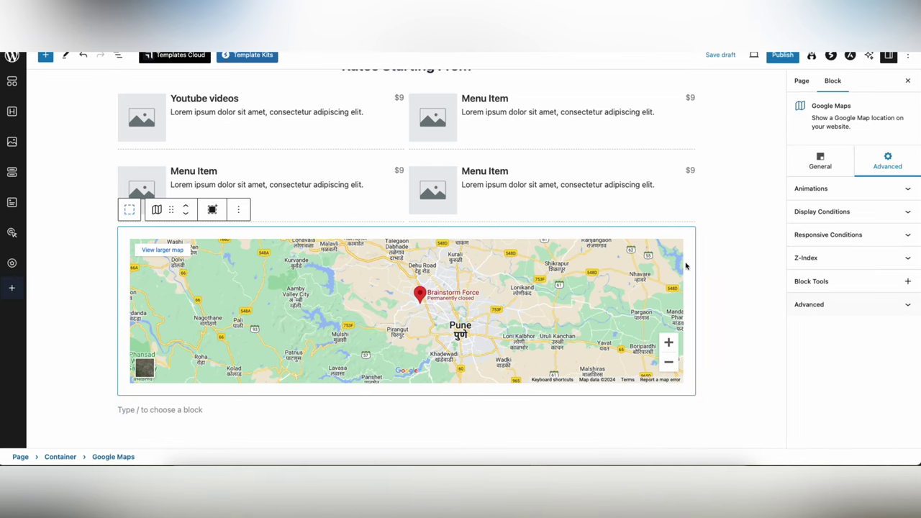
click(810, 164)
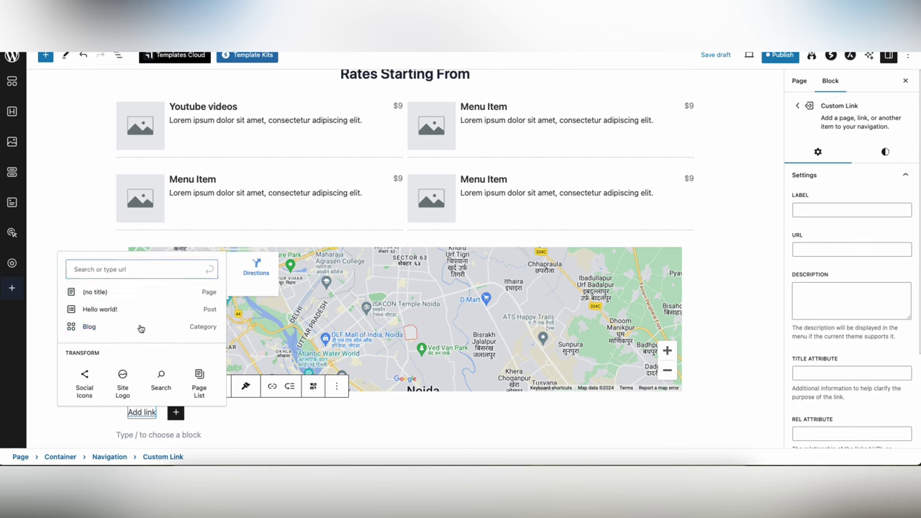
- Add a Blog navigation link, save the draft, and preview the page in a new tab
click(140, 327)
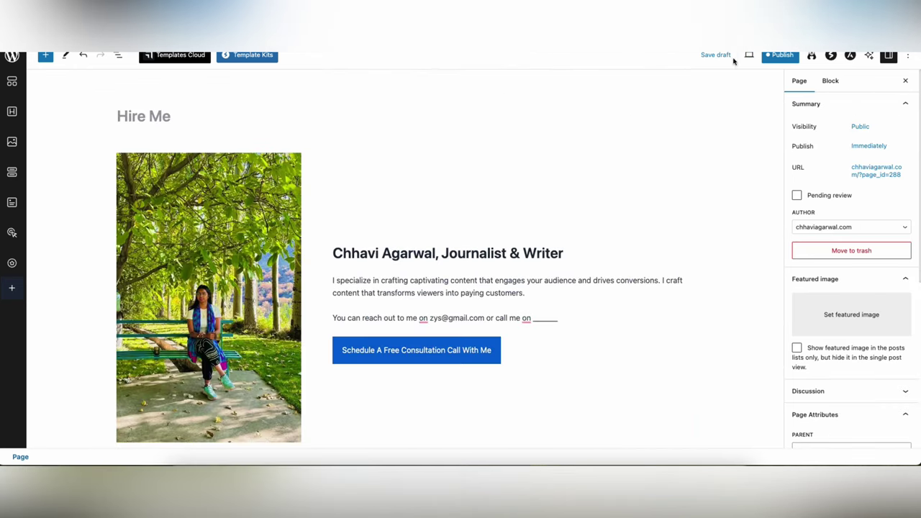
click(749, 55)
click(666, 143)
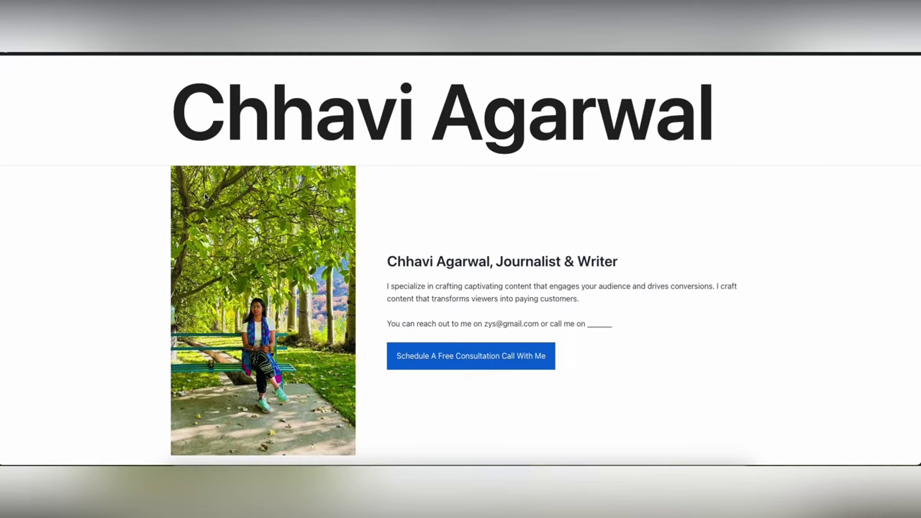
scroll(205, 198, down, 20)
scroll(205, 197, down, 10)
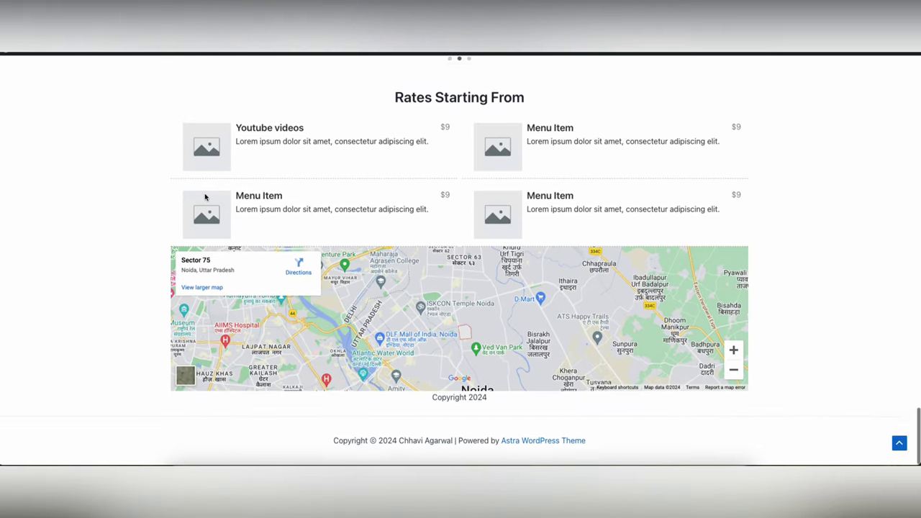
key(ctrl+w)
scroll(407, 288, down, 15)
- Insert a Spacer block above the Google Map
click(407, 339)
click(240, 218)
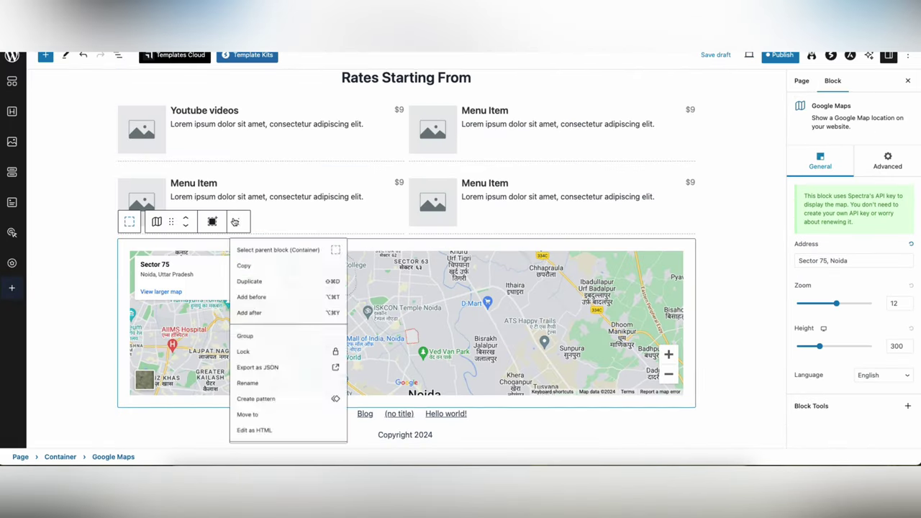
click(263, 298)
click(678, 253)
click(816, 365)
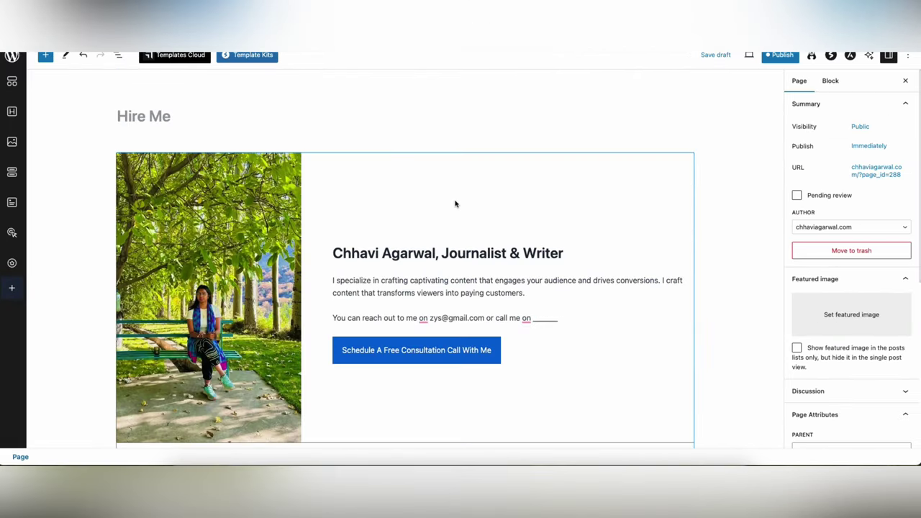
scroll(284, 111, down, 1)
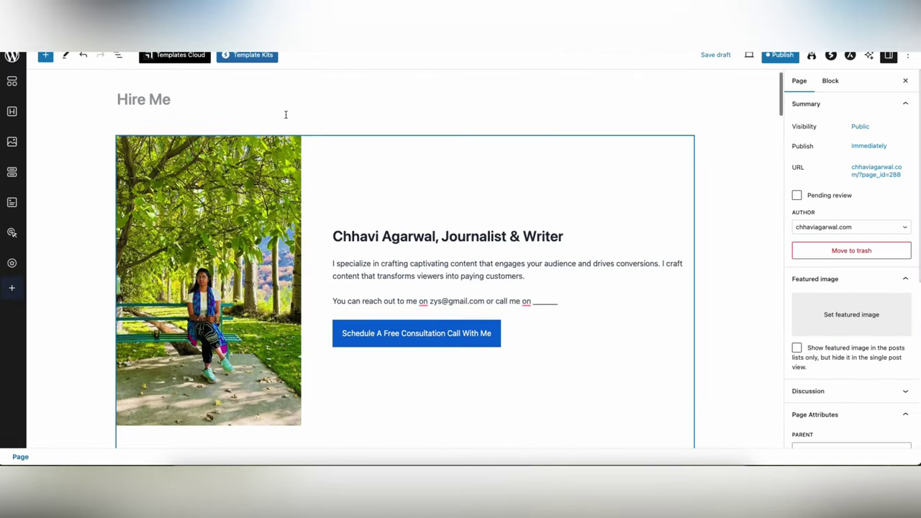
scroll(609, 294, down, 10)
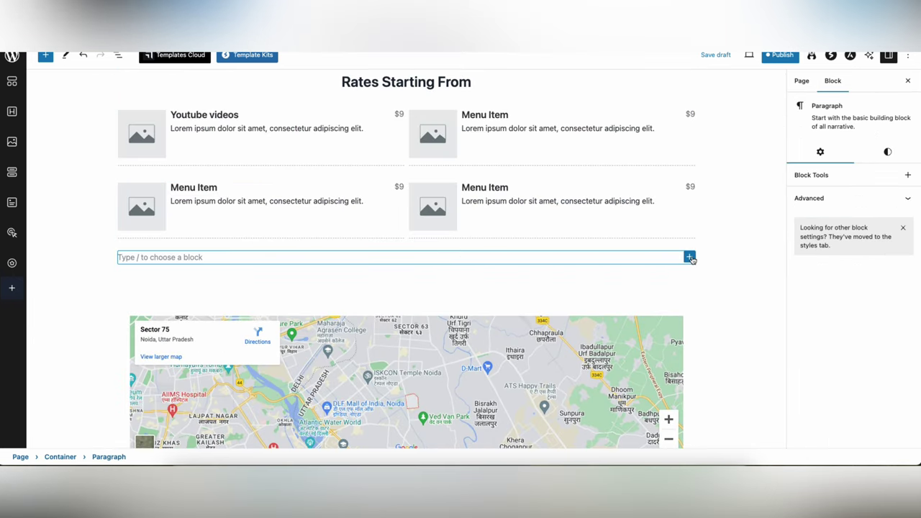
- Insert a Call To Action block and rewrite its button label and description text
click(690, 257)
text(ca)
click(717, 371)
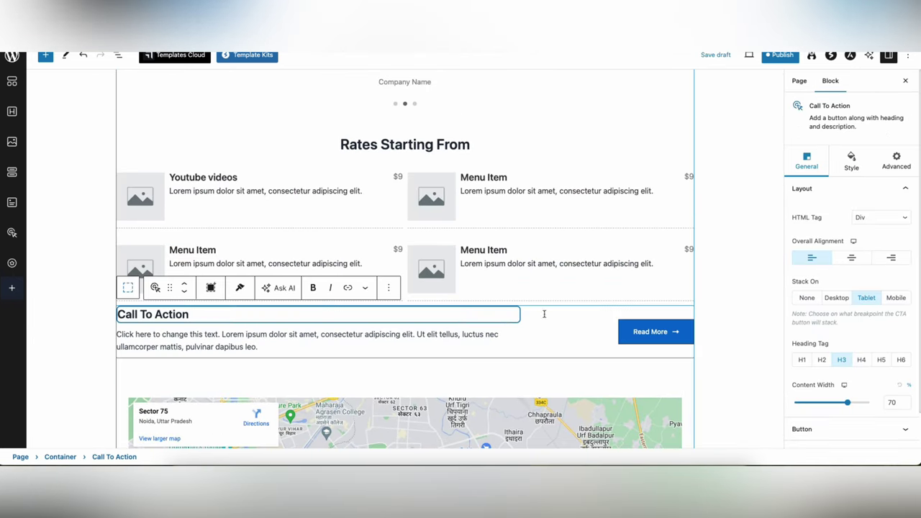
triple_click(652, 331)
text(Book a Call)
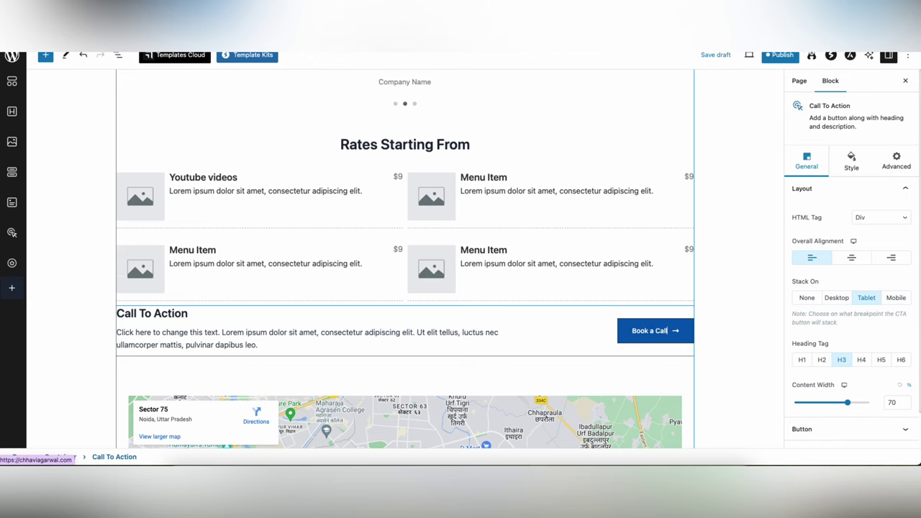
click(448, 352)
click(377, 343)
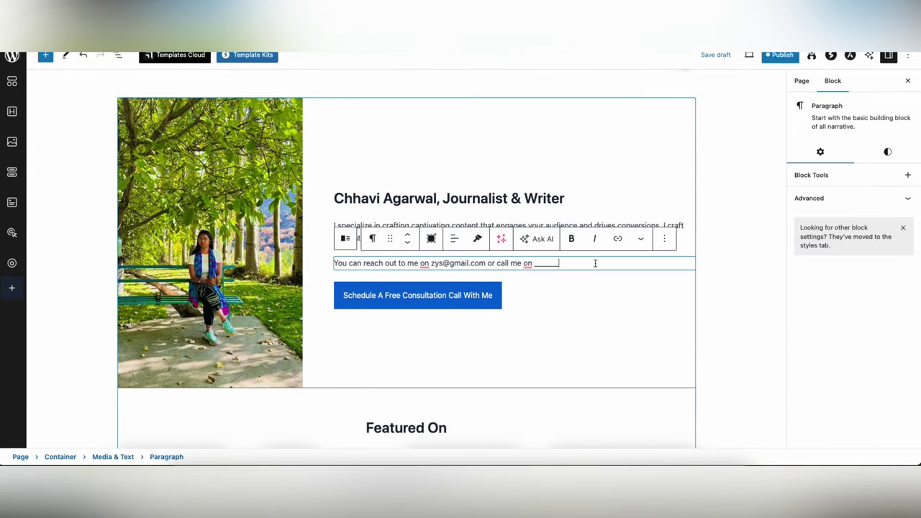
- Add a Social Icons block with Facebook and Instagram icons below the contact line
key(Return)
click(689, 263)
text(soci)
click(725, 337)
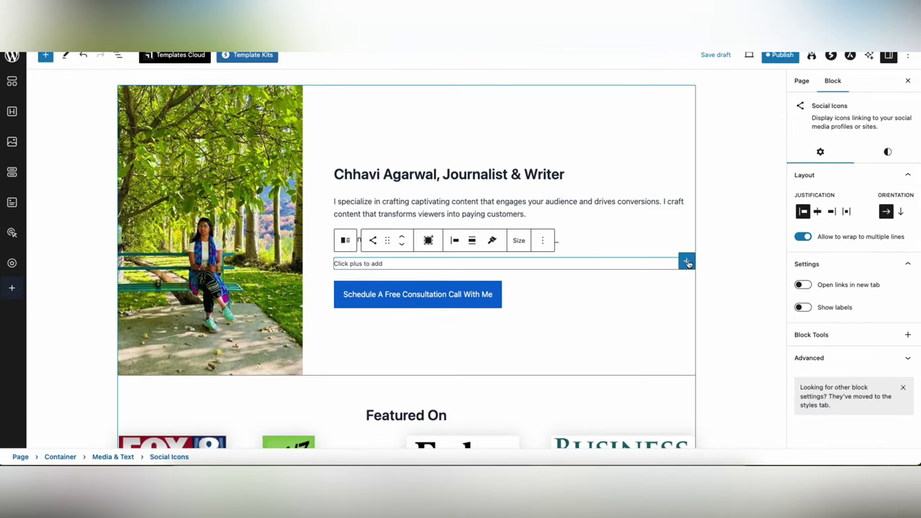
click(689, 261)
click(740, 336)
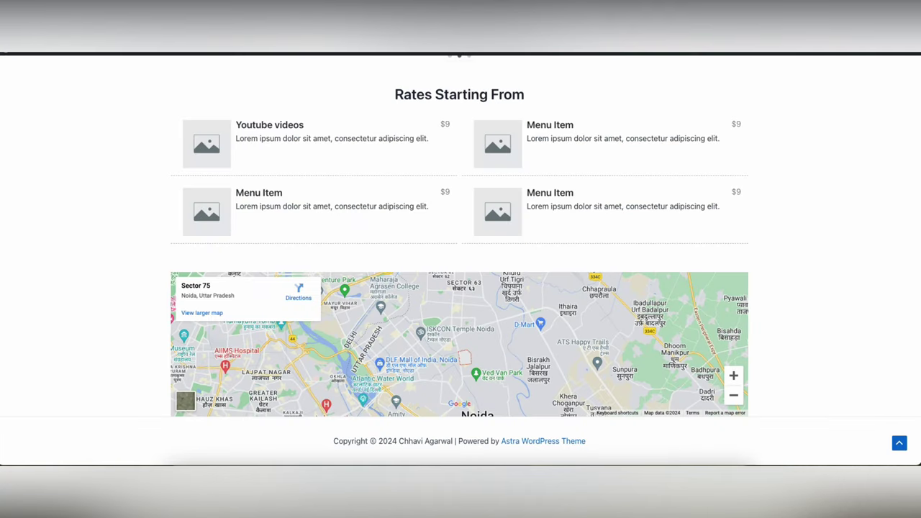
scroll(378, 150, up, 15)
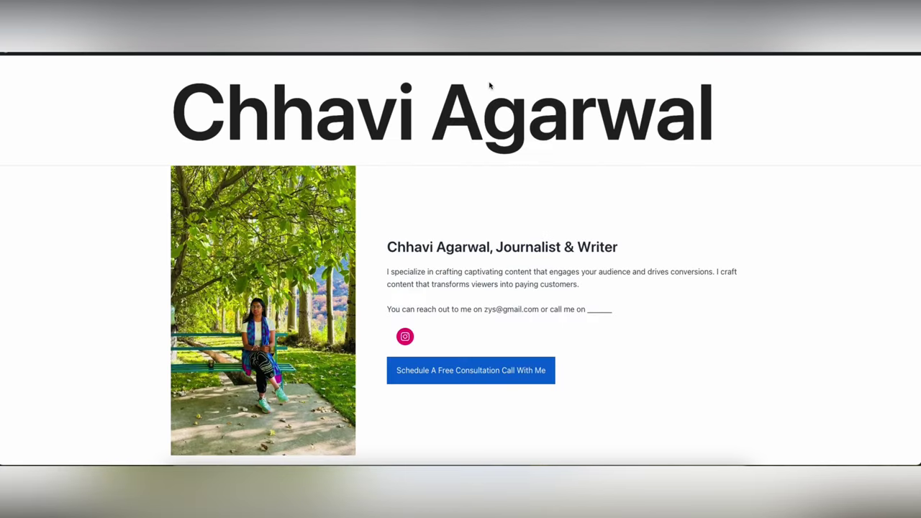
scroll(525, 144, down, 15)
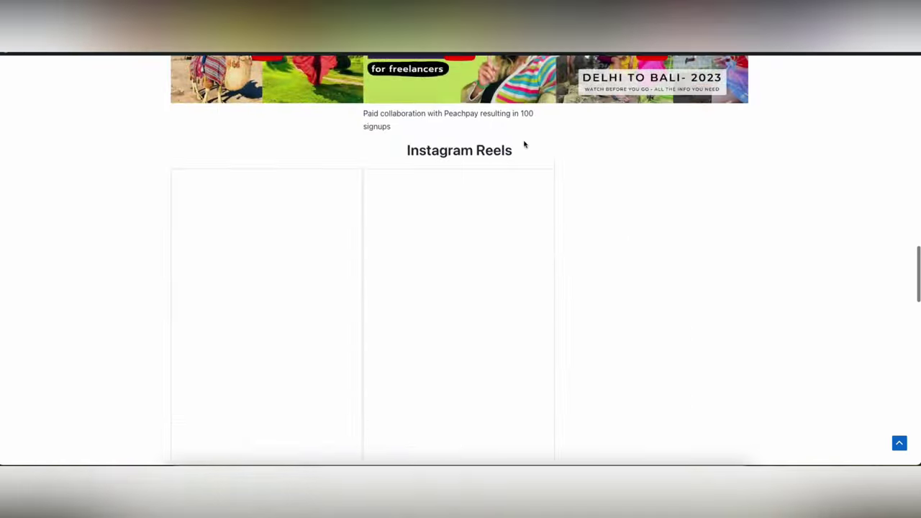
scroll(525, 144, down, 10)
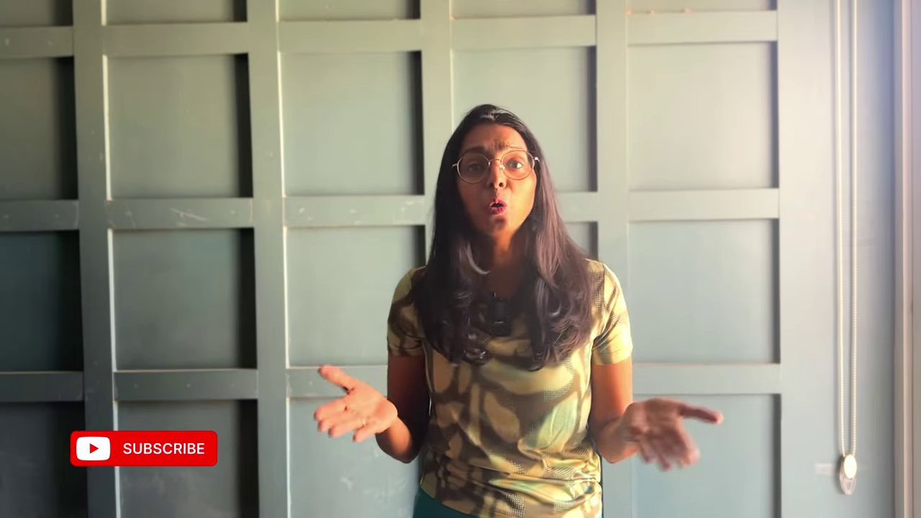